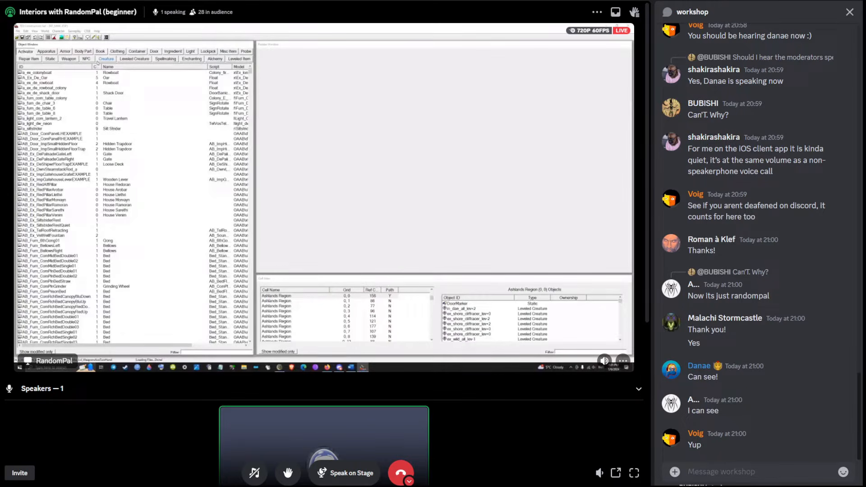
- Post the chat message "NOTE: this is the CS with CSSE, strongly recommend it (works with OpenMW as well."
{"action": "type", "text": "NOT"}
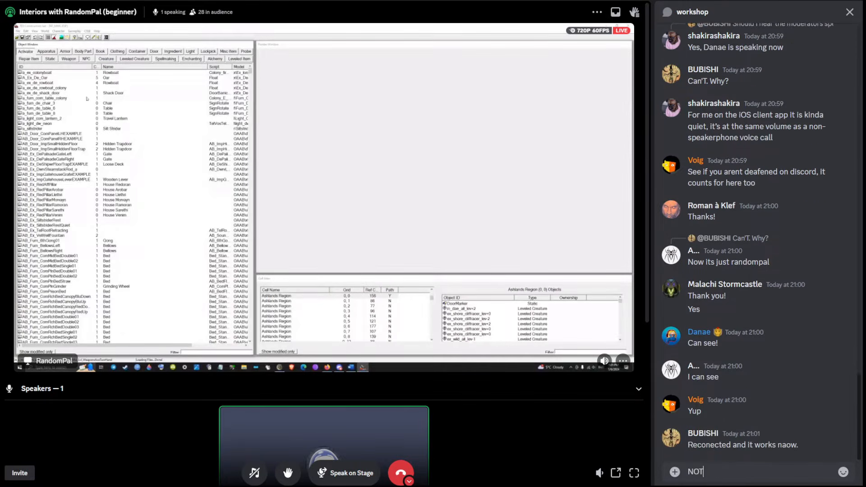
{"action": "type", "text": "E: this is the CS with CSSE"}
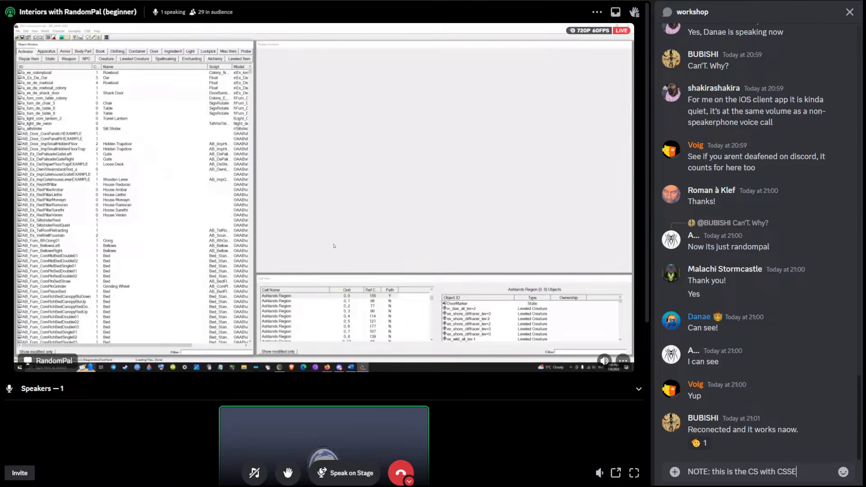
{"action": "type", "text": ", strongly recommend it"}
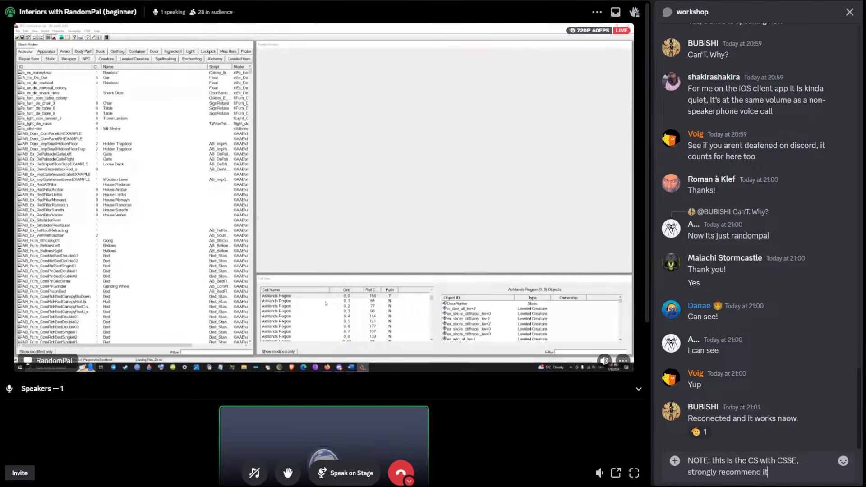
{"action": "type", "text": " (works with OpenMW as w"}
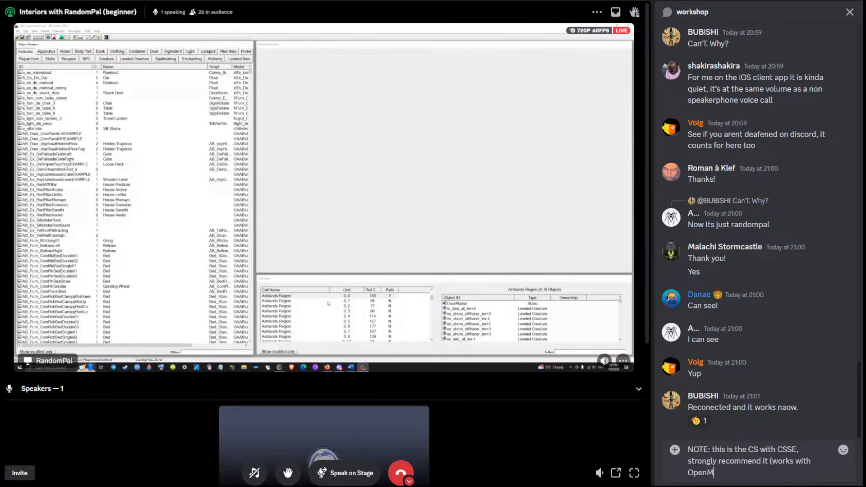
{"action": "type", "text": "ell."}
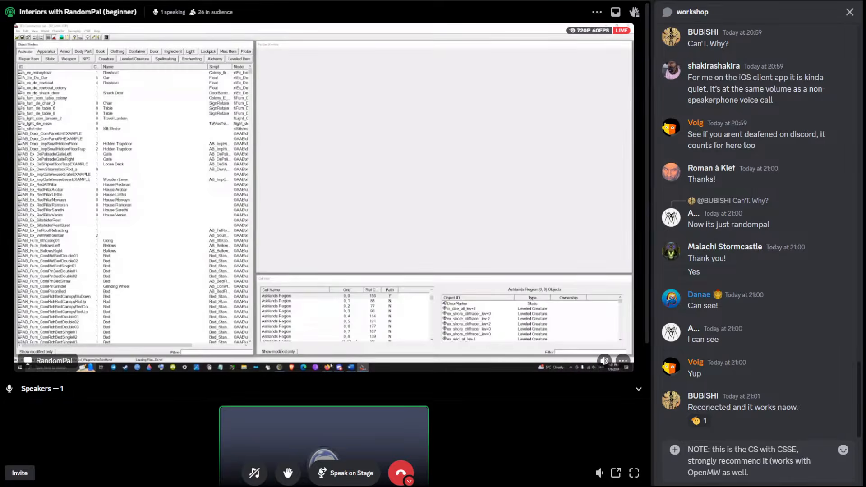
{"action": "key", "text": "Return"}
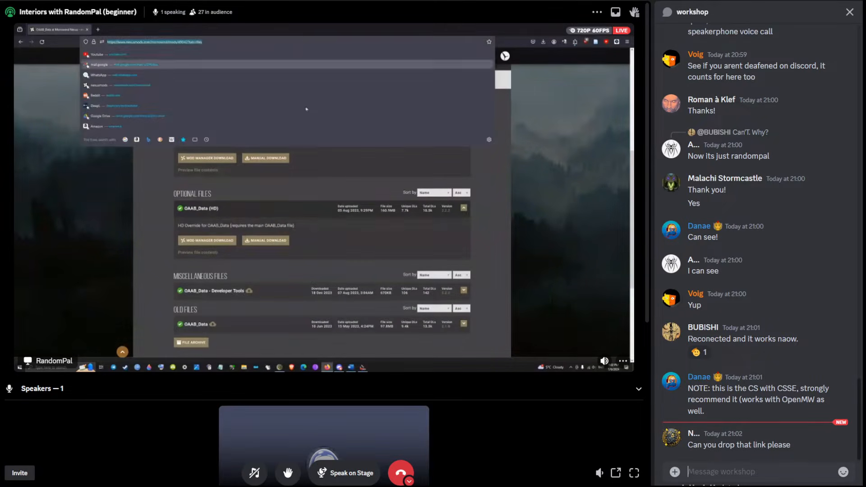
{"action": "type", "text": "link:"}
{"action": "type", "text": "https://www.nexusmods.com/morrowind/mods/49042?tab=files"}
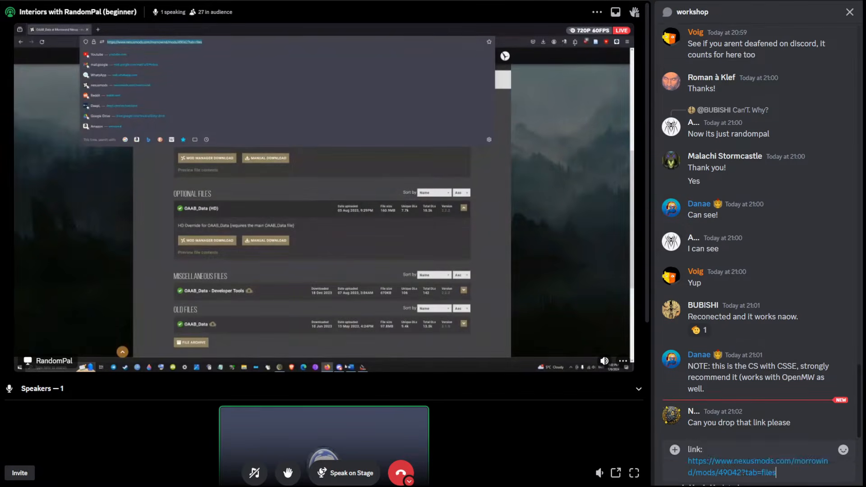
{"action": "key", "text": "Return"}
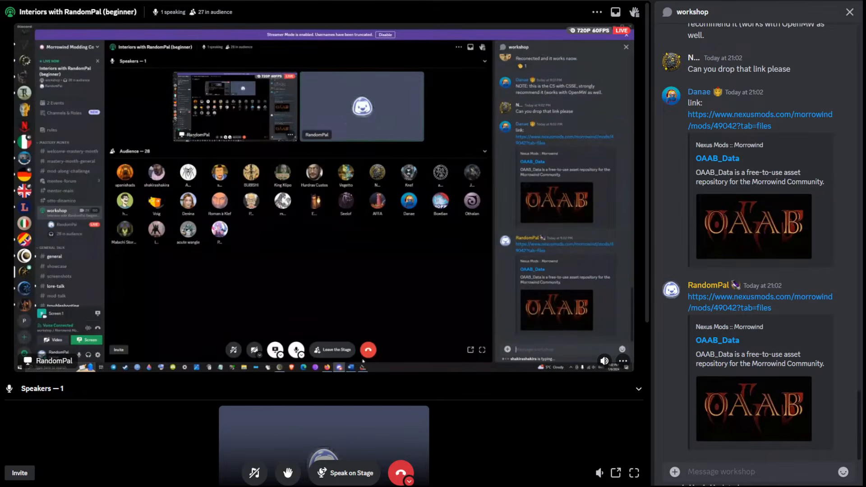
{"action": "type", "text": "nonja'd"}
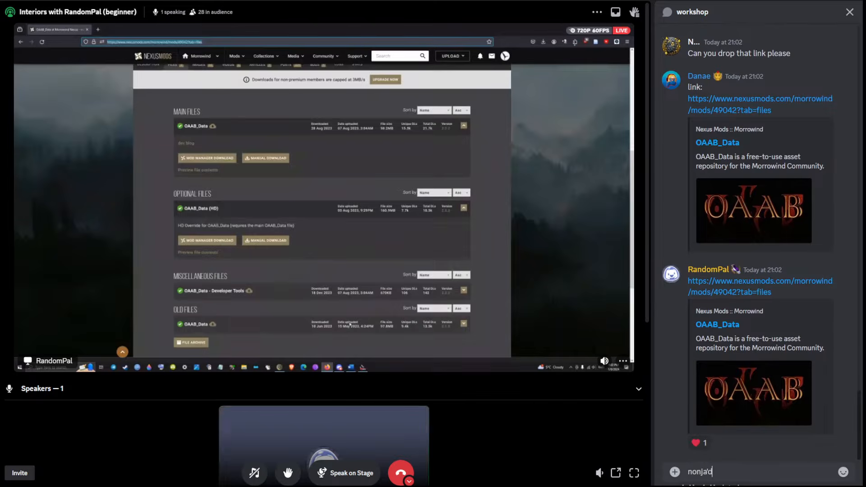
{"action": "key", "text": "Return"}
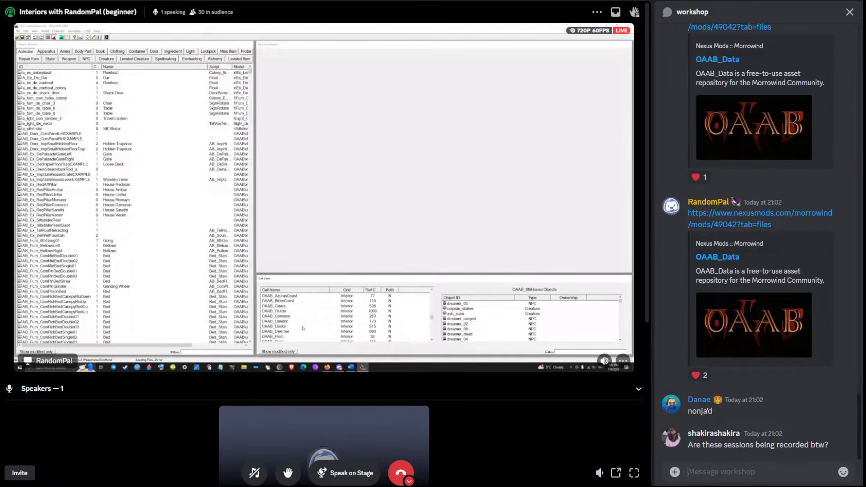
- Answer the question about session recording with "yes" and a mention of the member who asked
{"action": "type", "text": "yes"}
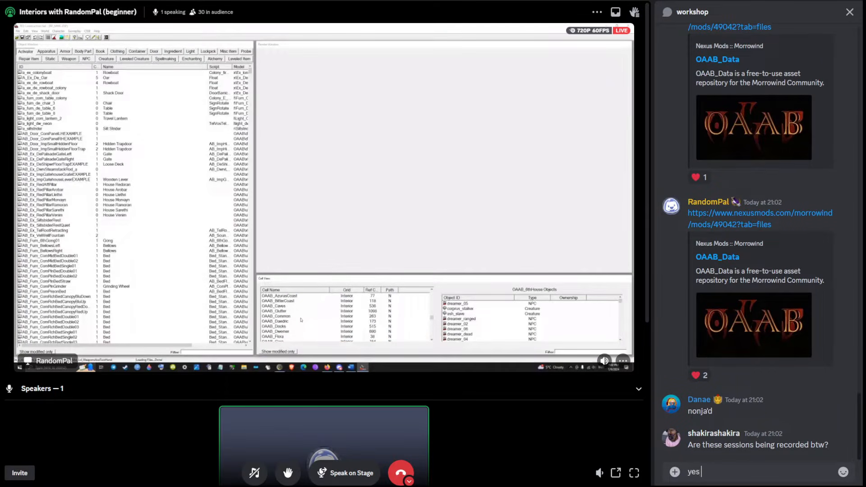
{"action": "type", "text": " @sha"}
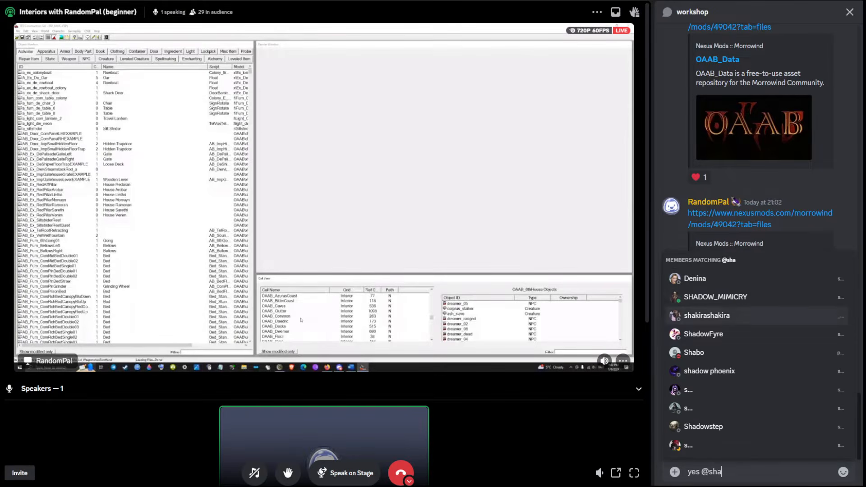
{"action": "left_click", "coordinate": [721, 315]}
{"action": "key", "text": "Return"}
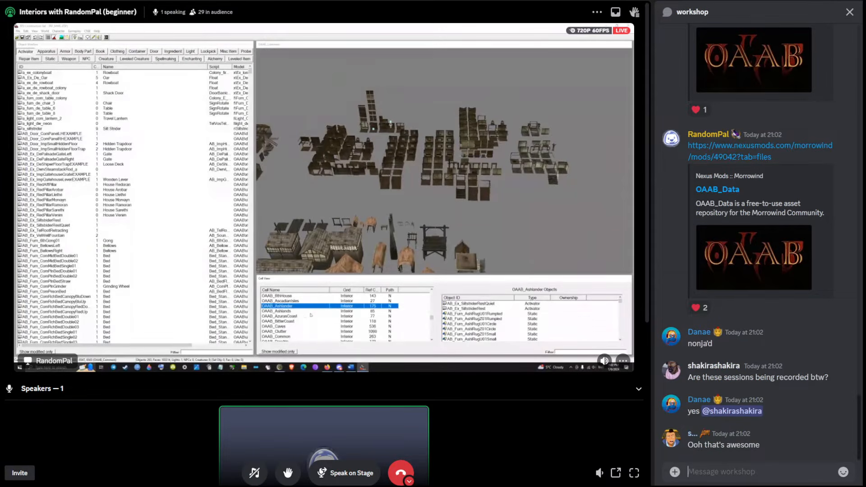
- Draft the chat message "I see RP gpt 2 <3 for his link..." without sending it
{"action": "type", "text": "I se"}
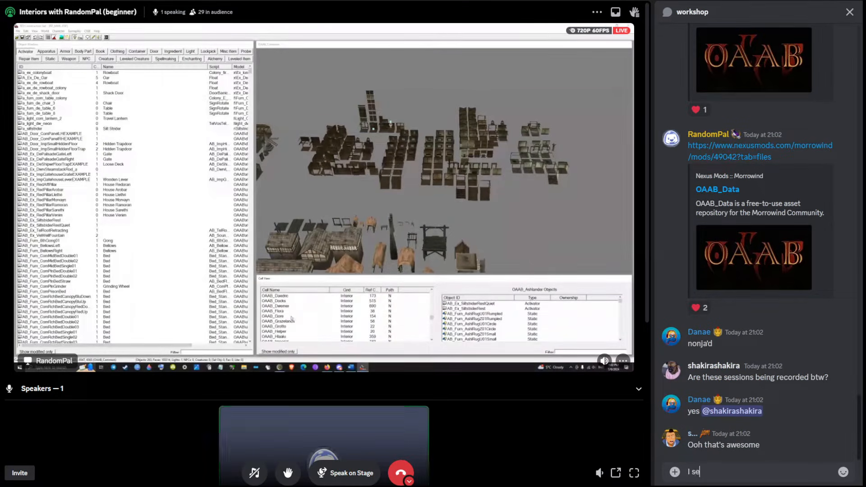
{"action": "type", "text": "e RP gpt 2"}
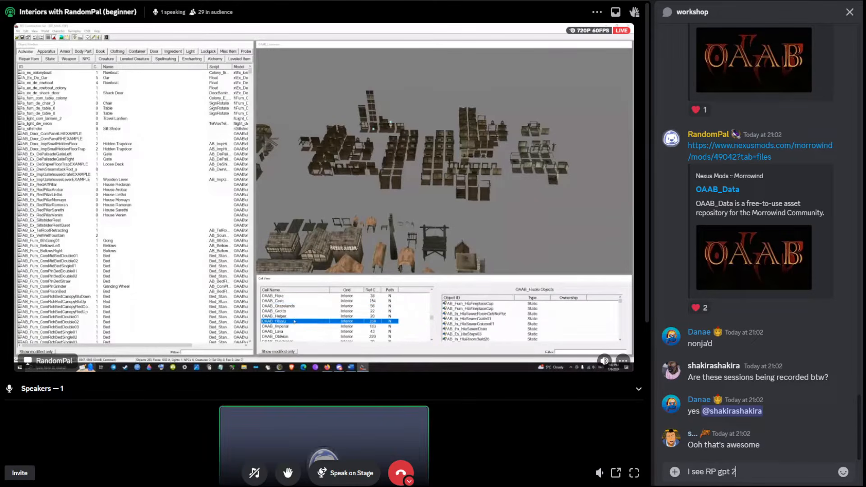
{"action": "type", "text": " <3"}
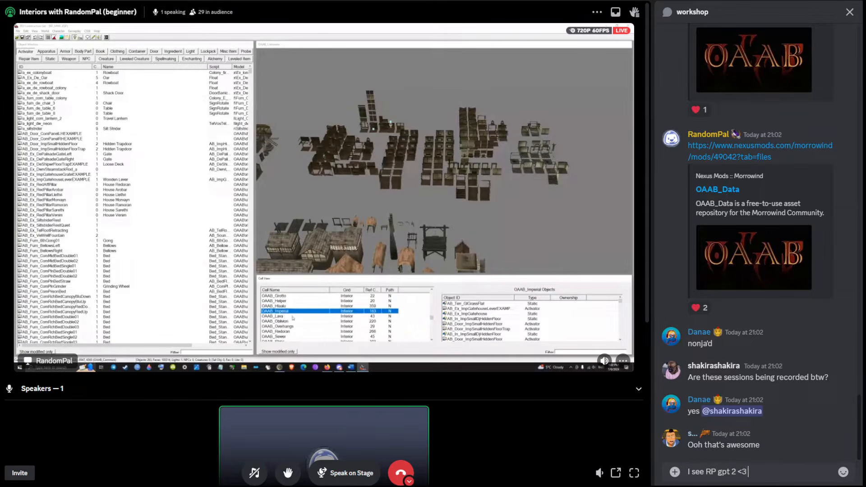
{"action": "type", "text": " for his li"}
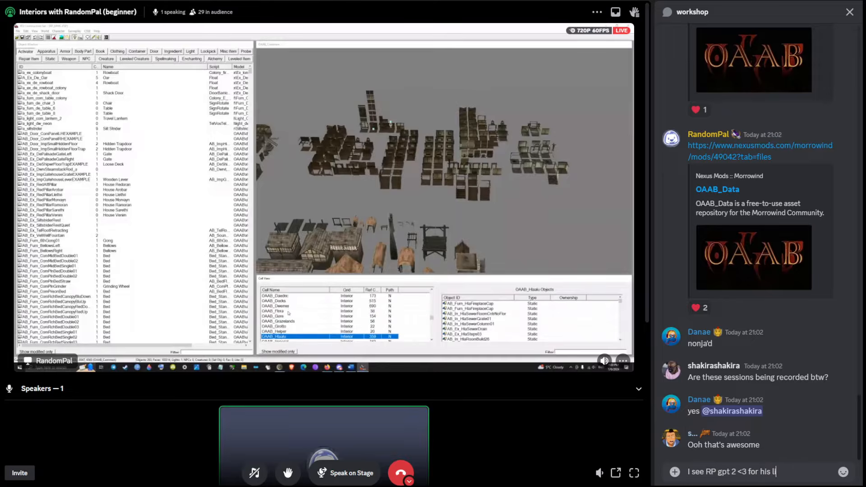
{"action": "type", "text": "nk..."}
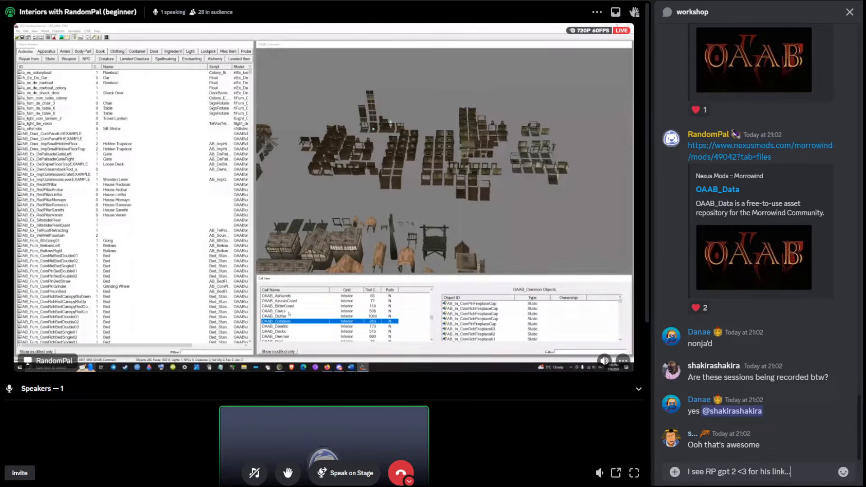
- Add the broken_heart emoji to the end of the drafted message
{"action": "type", "text": " :"}
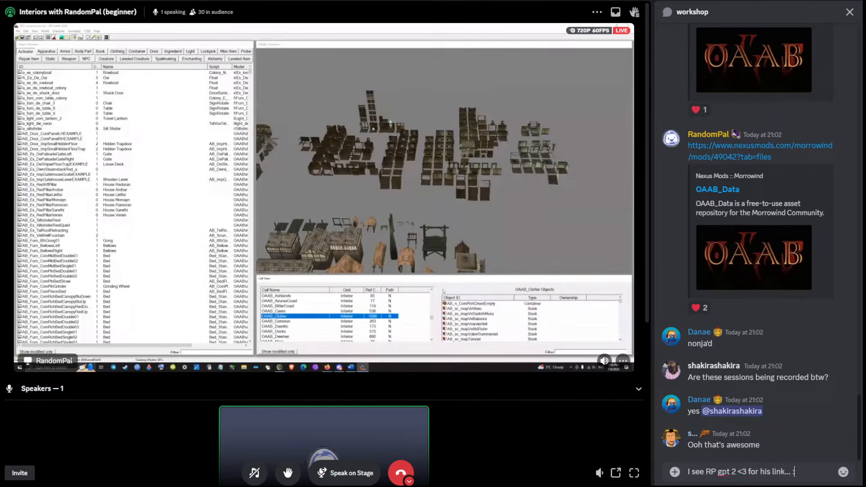
{"action": "type", "text": "broe"}
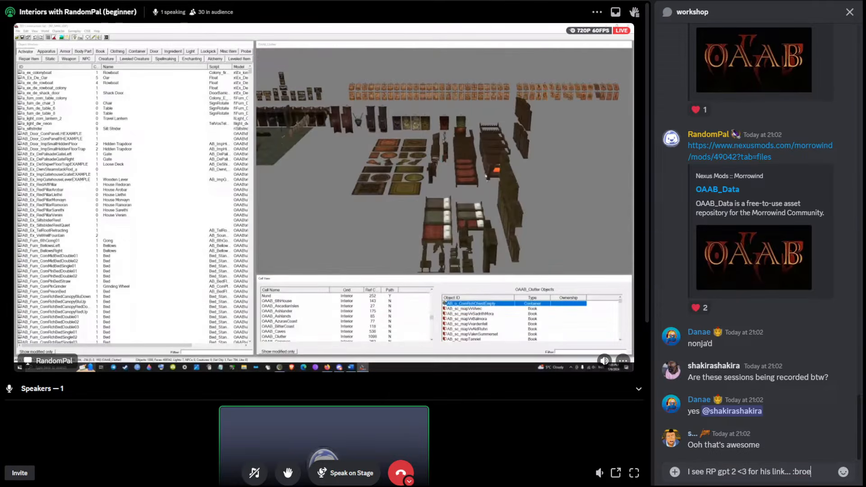
{"action": "key", "text": "BackSpace"}
{"action": "key", "text": "BackSpace"}
{"action": "type", "text": "ke"}
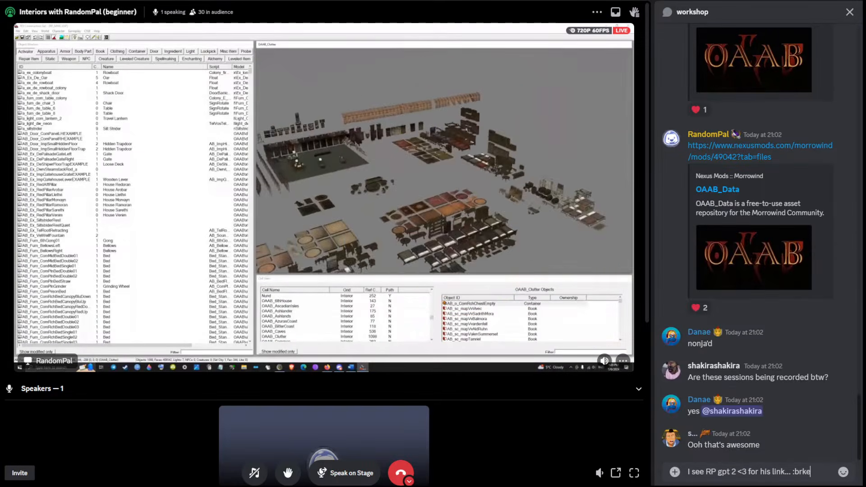
{"action": "key", "text": "BackSpace"}
{"action": "key", "text": "BackSpace"}
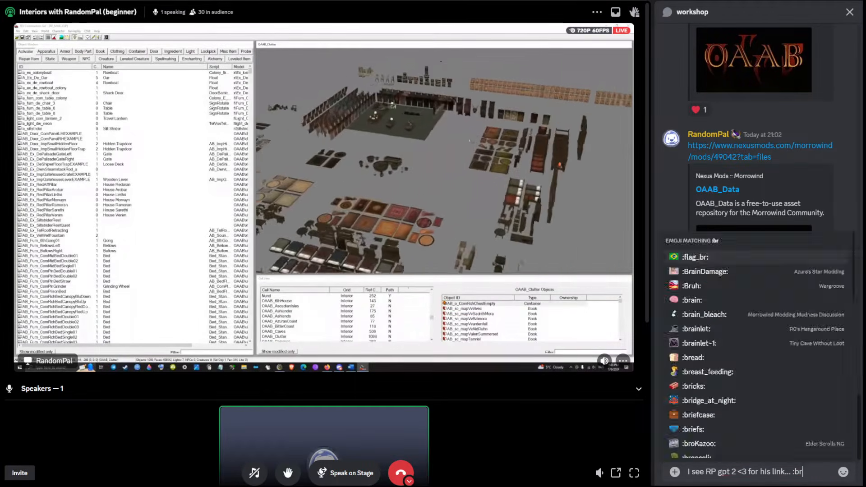
{"action": "type", "text": "ok"}
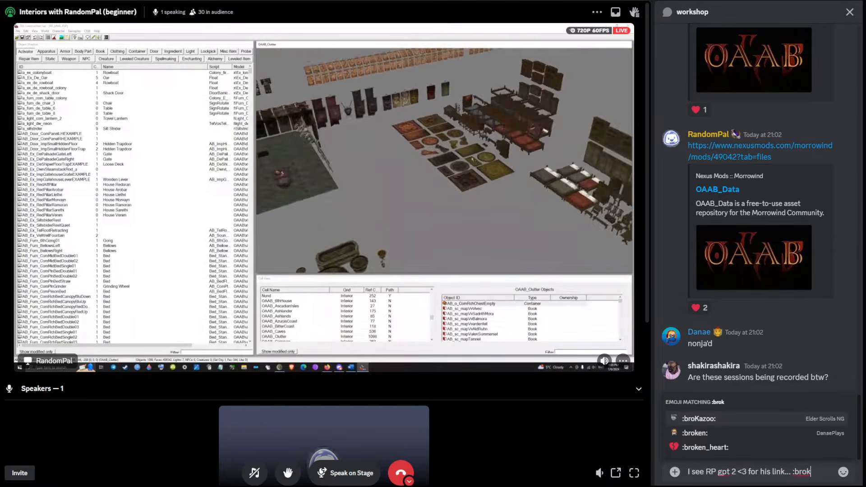
{"action": "key", "text": "Up"}
{"action": "key", "text": "Return"}
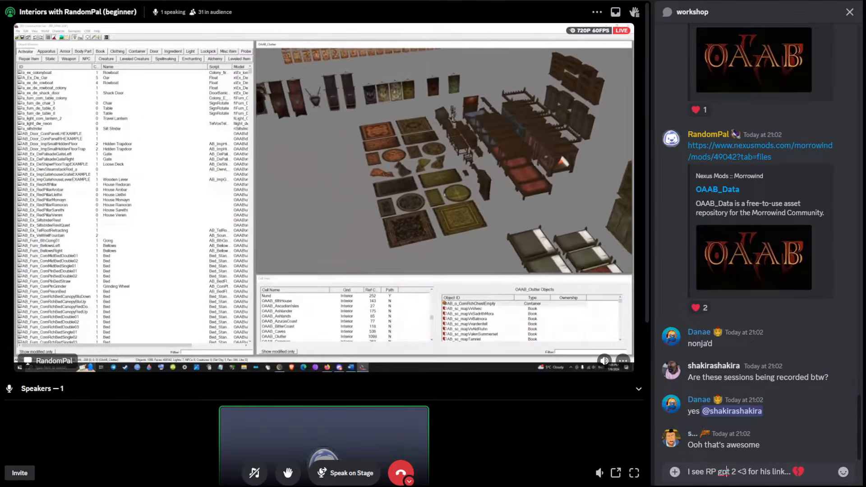
- Correct "gpt" to "got" in the draft, append ":D" at the end and send the message
{"action": "key", "text": "shift+Left"}
{"action": "type", "text": "o"}
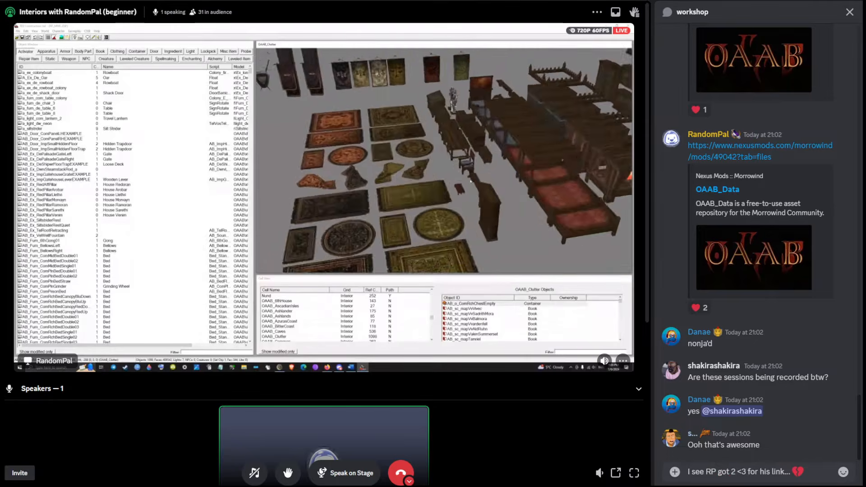
{"action": "key", "text": "End"}
{"action": "type", "text": ":D"}
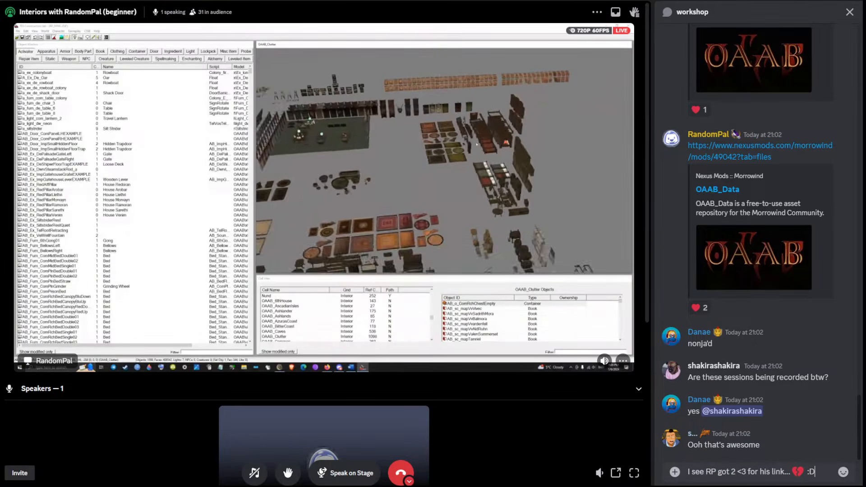
{"action": "key", "text": "Return"}
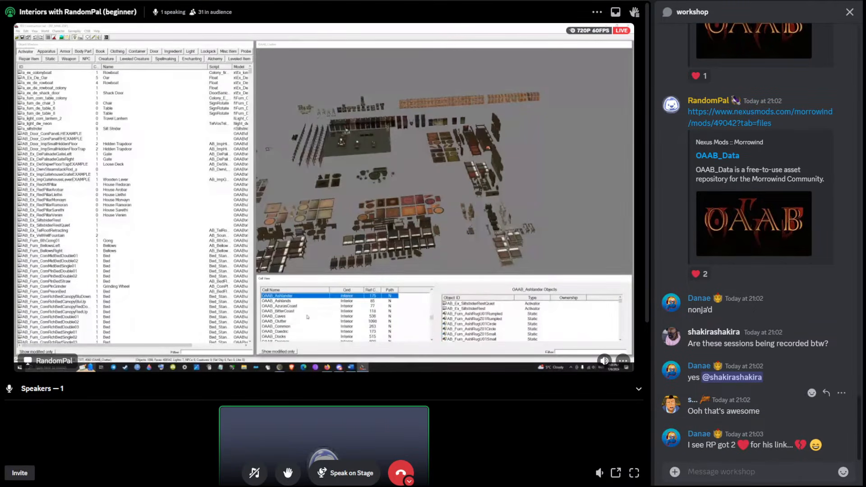
- Reply to the "Ooh that's awesome" message with "Will save you so much time."
{"action": "left_click", "coordinate": [841, 393]}
{"action": "left_click", "coordinate": [767, 347]}
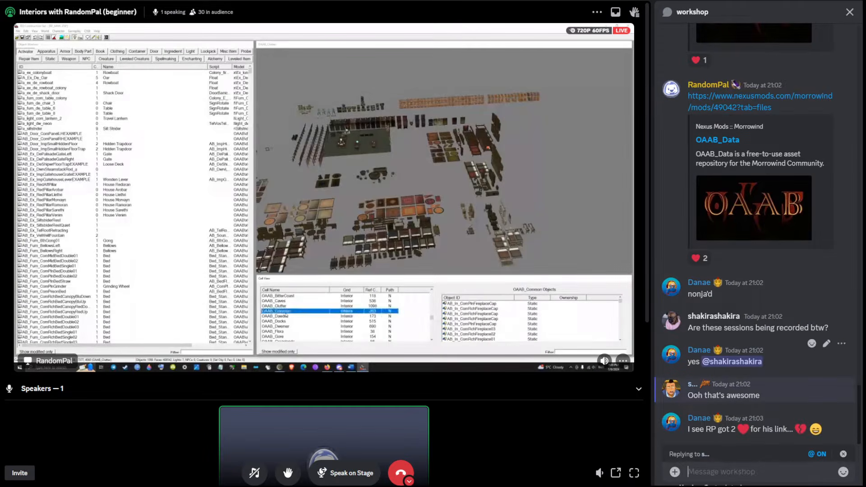
{"action": "type", "text": "wil"}
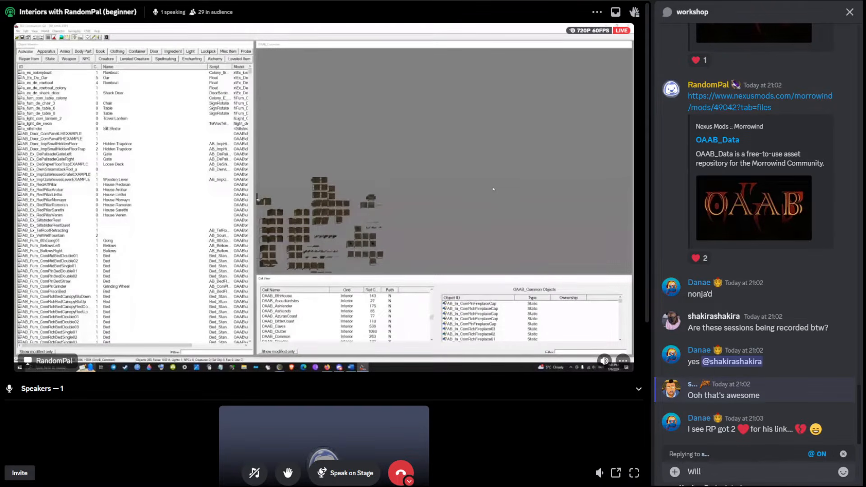
{"action": "type", "text": "l save you so"}
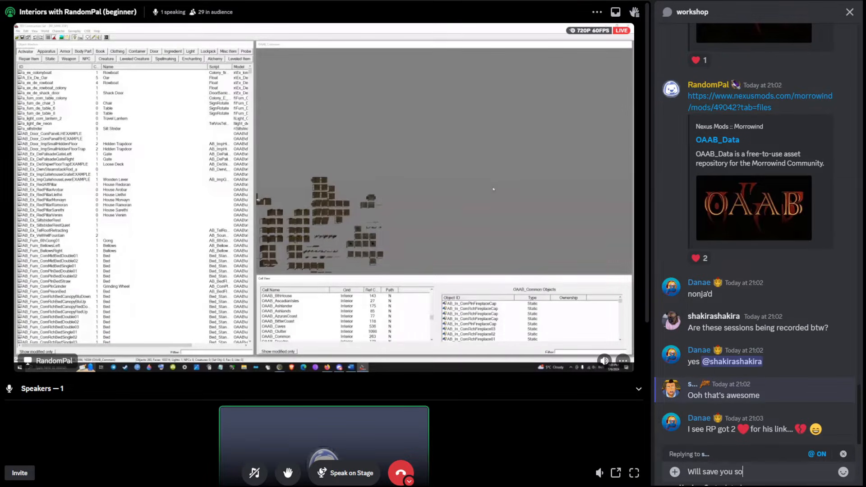
{"action": "type", "text": " much time"}
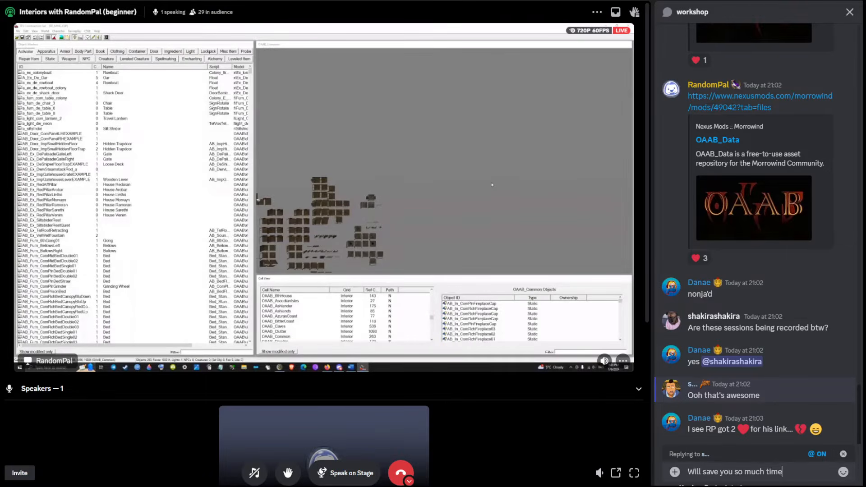
{"action": "type", "text": "."}
{"action": "key", "text": "Return"}
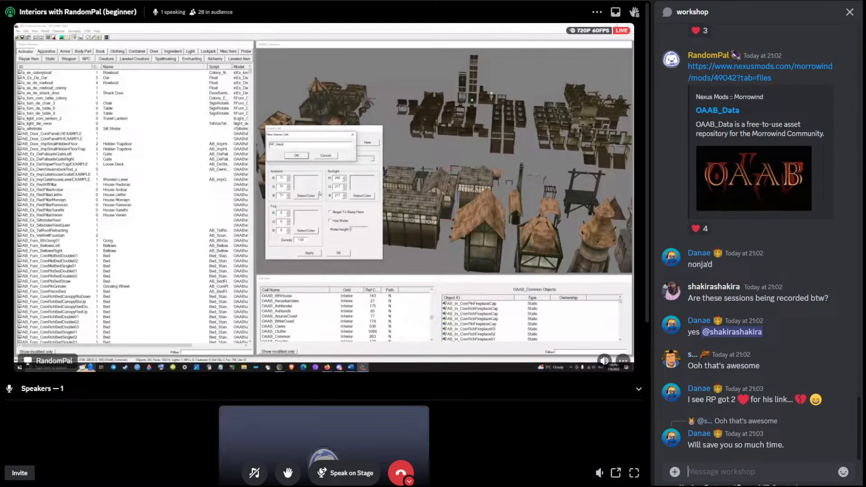
- Draft the chat message "HINT: pick a preffix that you can use for all your mods, mine is aa_," without sending it
{"action": "type", "text": "HINT:"}
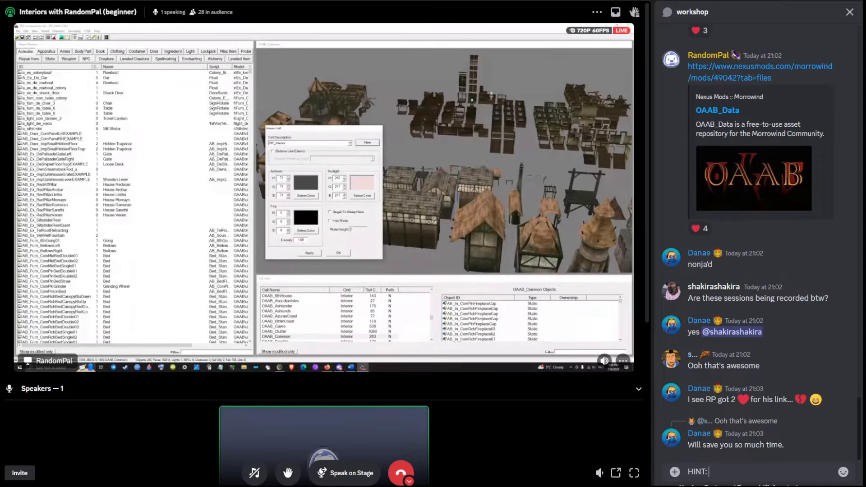
{"action": "type", "text": " pick a pr"}
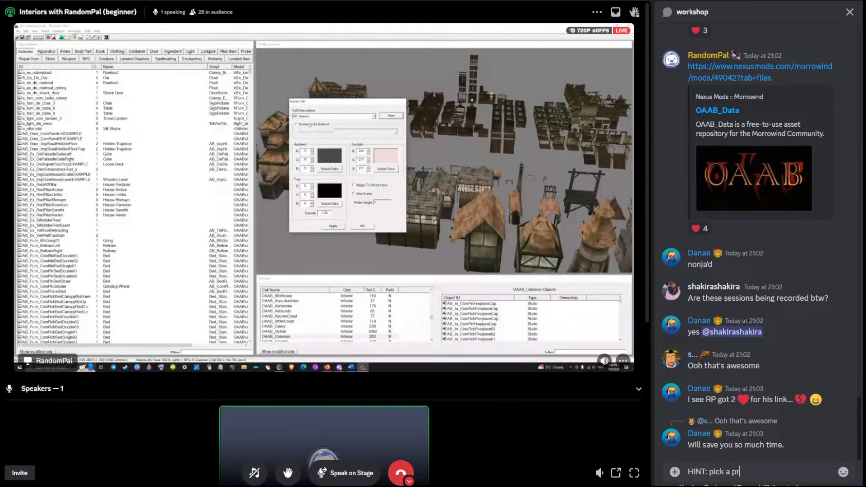
{"action": "type", "text": "effix that you can use for al"}
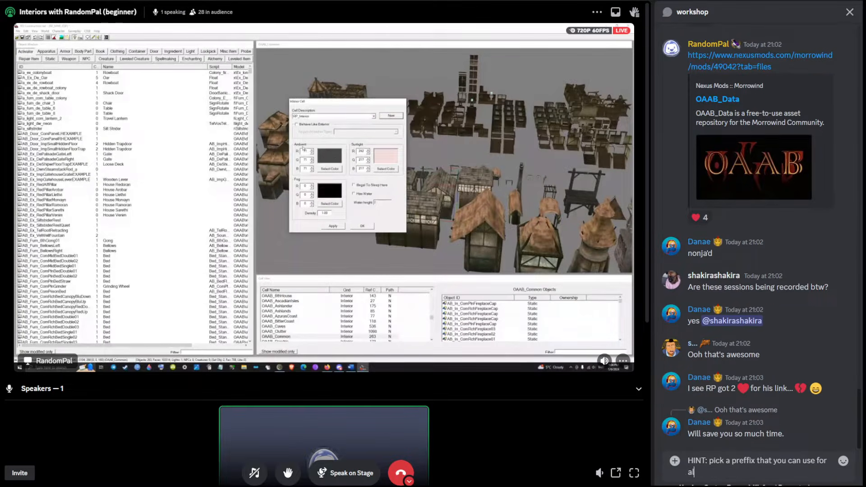
{"action": "type", "text": "l your mods, mine is aa_,"}
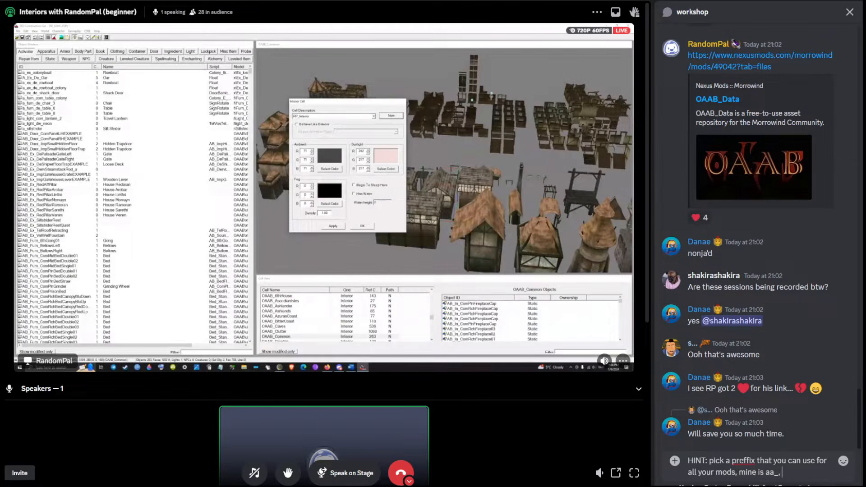
- Replace the "mine is aa_," ending of the hint draft with "we hav ea"
{"action": "type", "text": " we h"}
{"action": "key", "text": "BackSpace"}
{"action": "key", "text": "BackSpace"}
{"action": "key", "text": "BackSpace"}
{"action": "key", "text": "BackSpace"}
{"action": "key", "text": "BackSpace"}
{"action": "key", "text": "BackSpace"}
{"action": "key", "text": "BackSpace"}
{"action": "key", "text": "BackSpace"}
{"action": "key", "text": "BackSpace"}
{"action": "key", "text": "BackSpace"}
{"action": "key", "text": "BackSpace"}
{"action": "key", "text": "BackSpace"}
{"action": "key", "text": "BackSpace"}
{"action": "key", "text": "BackSpace"}
{"action": "key", "text": "BackSpace"}
{"action": "key", "text": "BackSpace"}
{"action": "key", "text": "BackSpace"}
{"action": "type", "text": "we hav ea"}
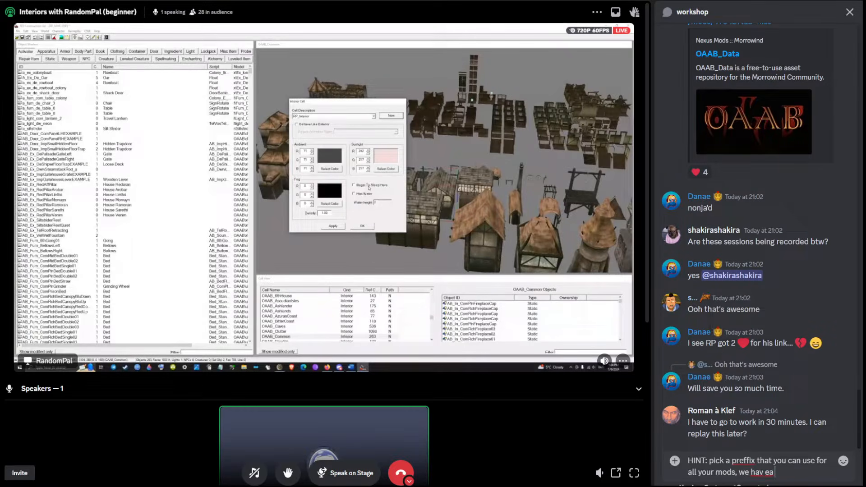
- Cut the unfinished hint out of the message box and reply to the "I have to go to work in 30 minutes" message with "yes, recorded, will be uploaded."
{"action": "key", "text": "ctrl+a"}
{"action": "key", "text": "ctrl+x"}
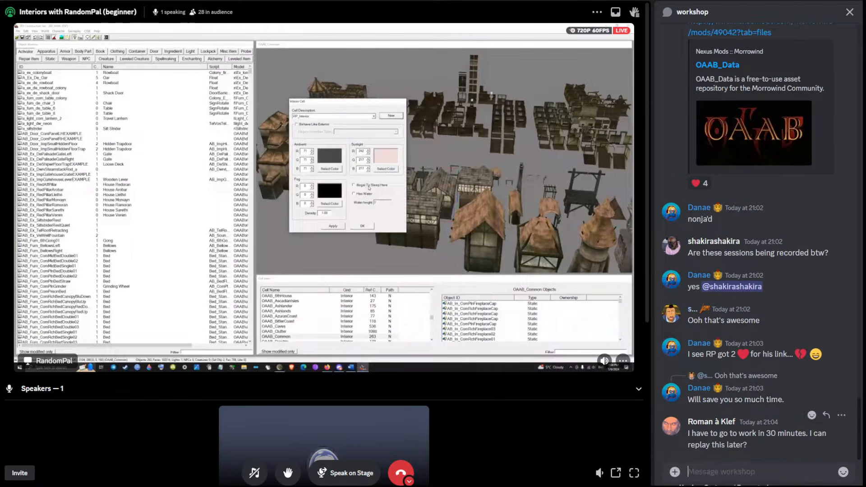
{"action": "right_click", "coordinate": [702, 431]}
{"action": "mouse_move", "coordinate": [722, 379]}
{"action": "left_click", "coordinate": [719, 347]}
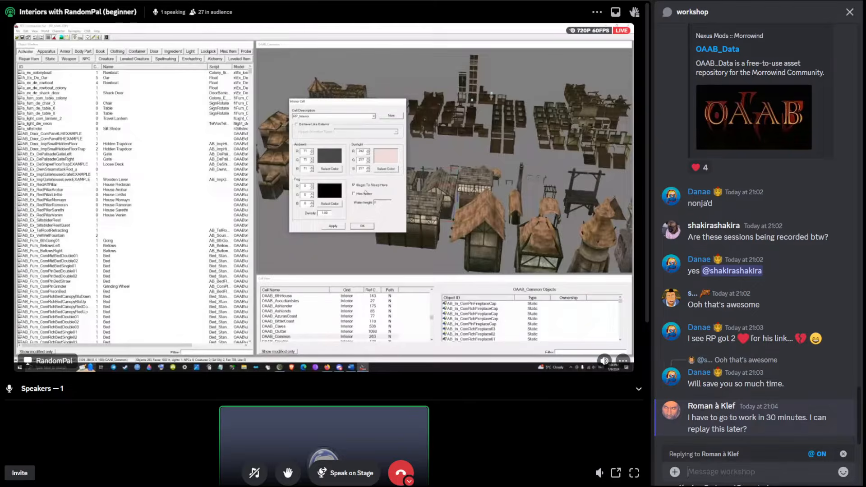
{"action": "type", "text": "yes, record"}
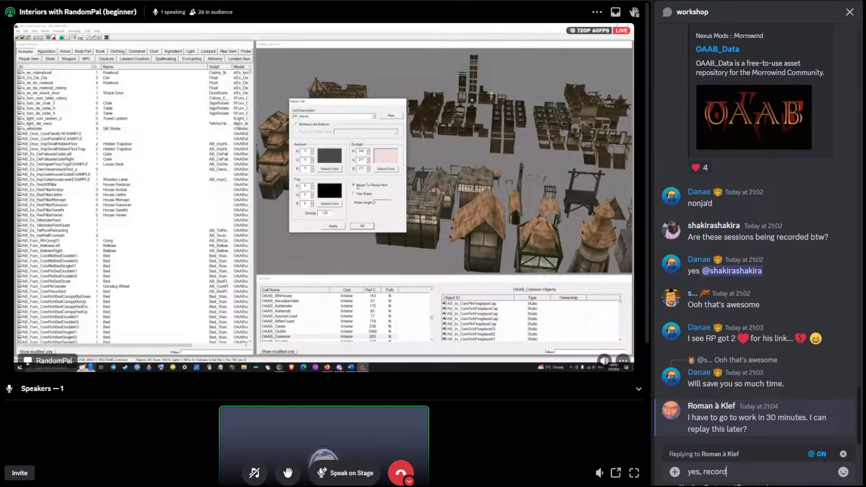
{"action": "type", "text": "ed, wil"}
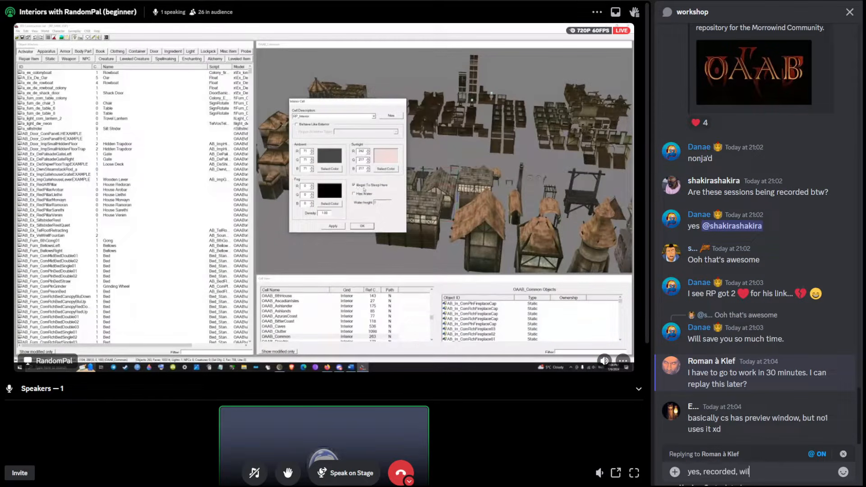
{"action": "type", "text": "l be uploaded."}
{"action": "key", "text": "Return"}
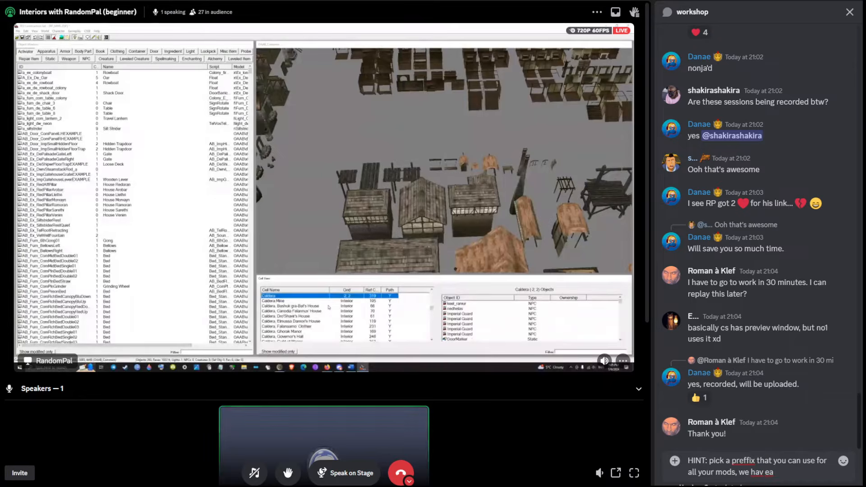
- Correct "hav ea" to "have a" at the end of the hint draft
{"action": "left_click", "coordinate": [769, 472]}
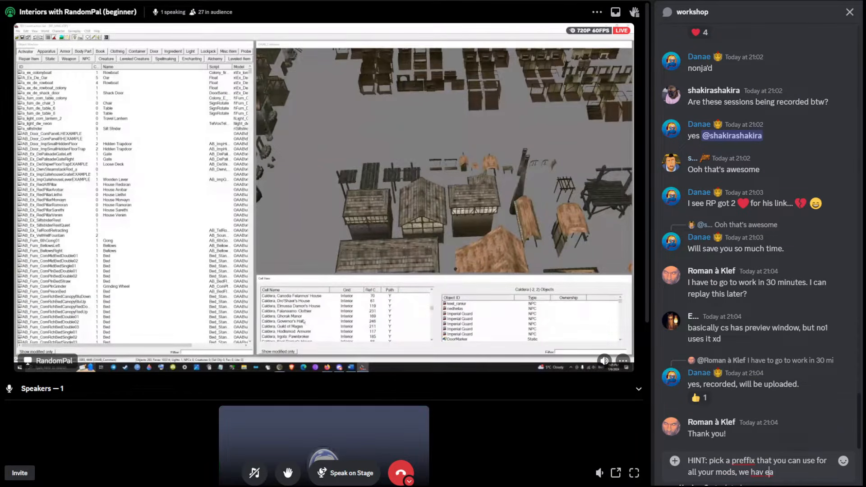
{"action": "key", "text": "BackSpace"}
{"action": "key", "text": "Left"}
{"action": "type", "text": "e"}
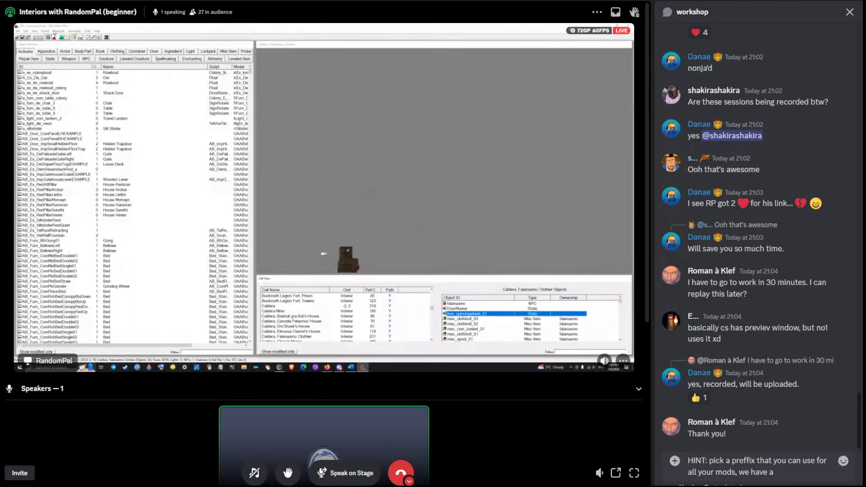
- Continue the hint draft with "doc with all known preffixes so you can pick something unique"
{"action": "type", "text": " doc with a"}
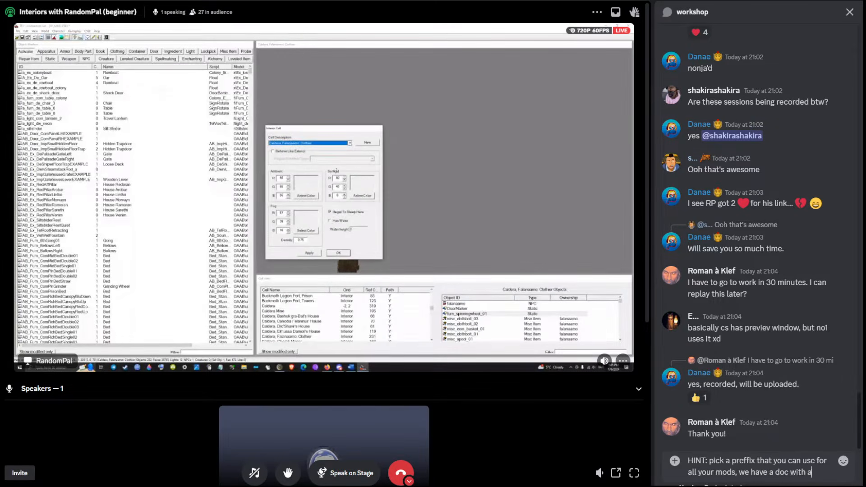
{"action": "type", "text": "ll know"}
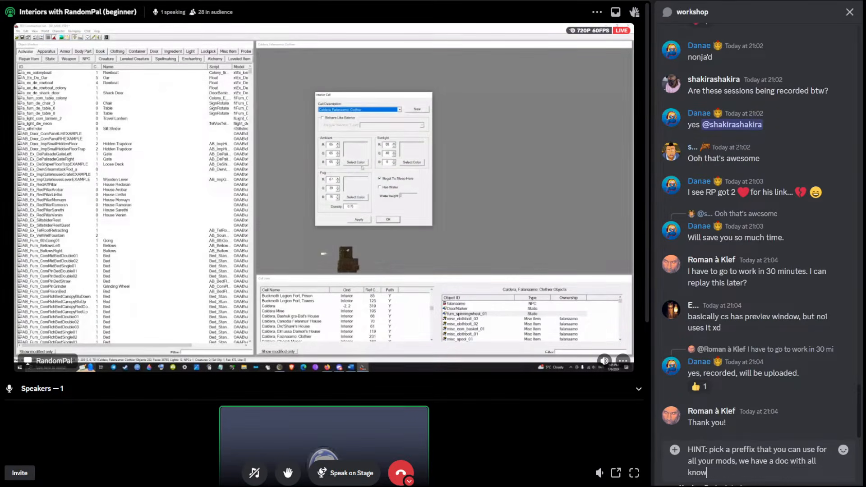
{"action": "type", "text": "n preffixes so you can plick"}
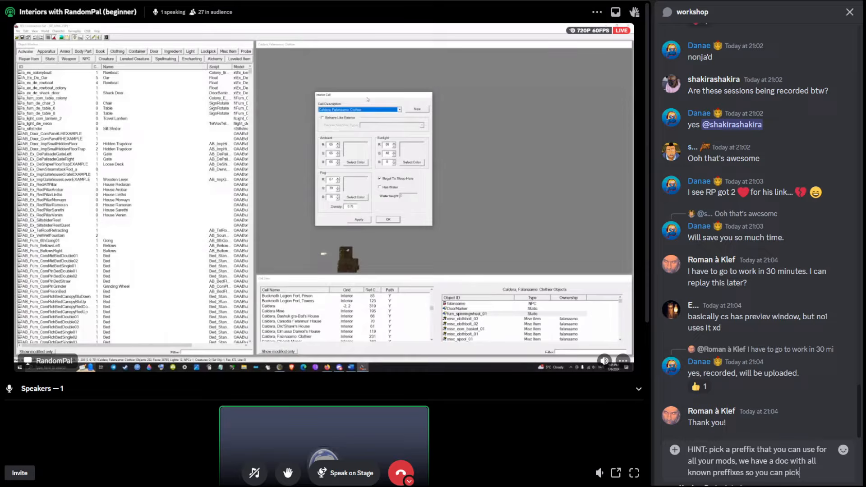
{"action": "type", "text": " something"}
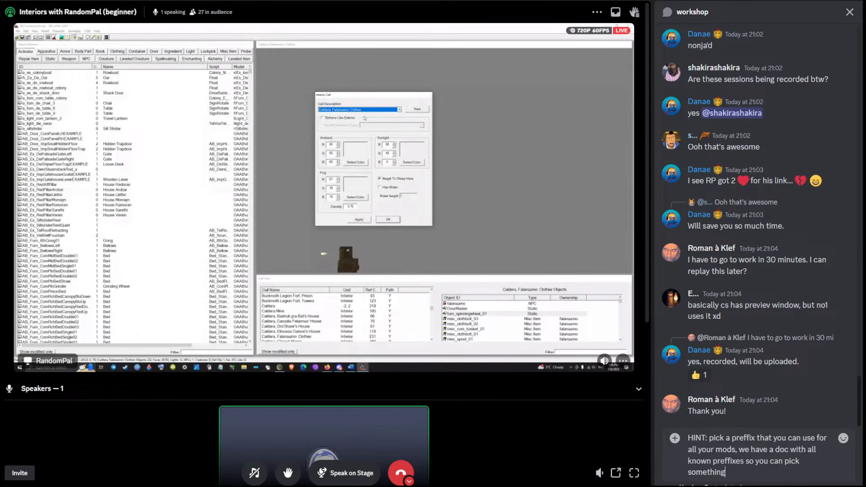
{"action": "type", "text": " unique"}
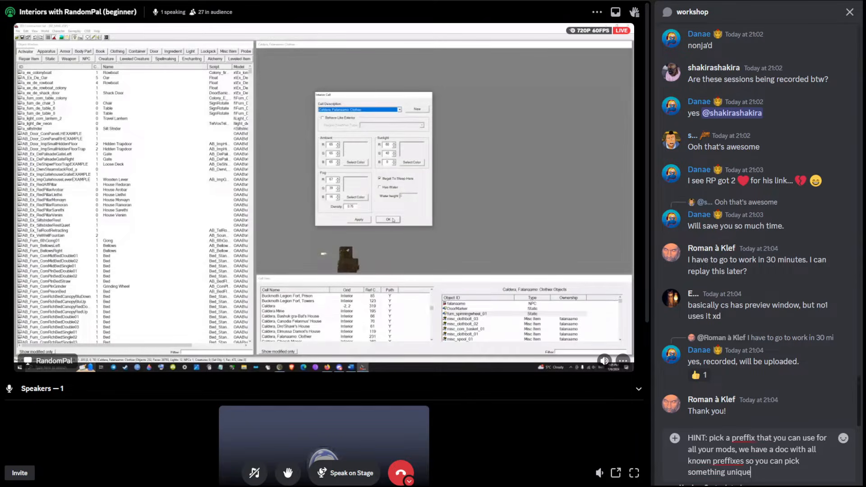
- Correct the misspelled "preffix" and "preffixes" to "prefix" and "prefixes" in the hint draft and end it with a period
{"action": "right_click", "coordinate": [744, 438]}
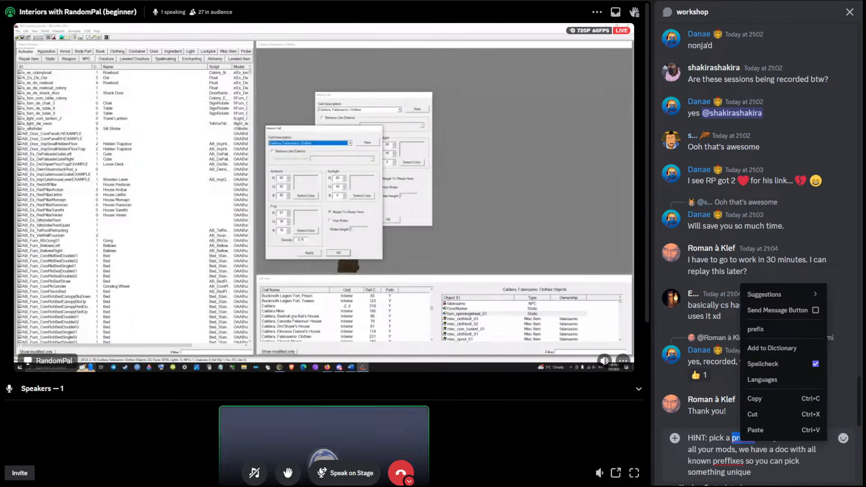
{"action": "left_click", "coordinate": [755, 329]}
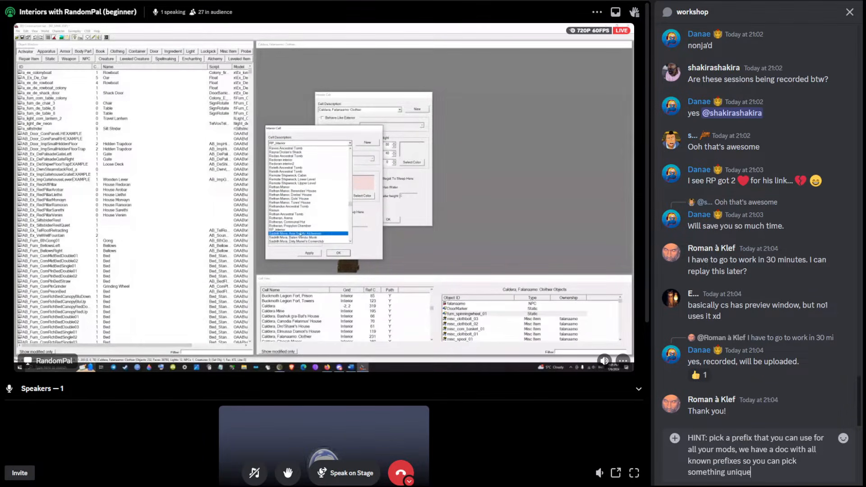
{"action": "type", "text": "."}
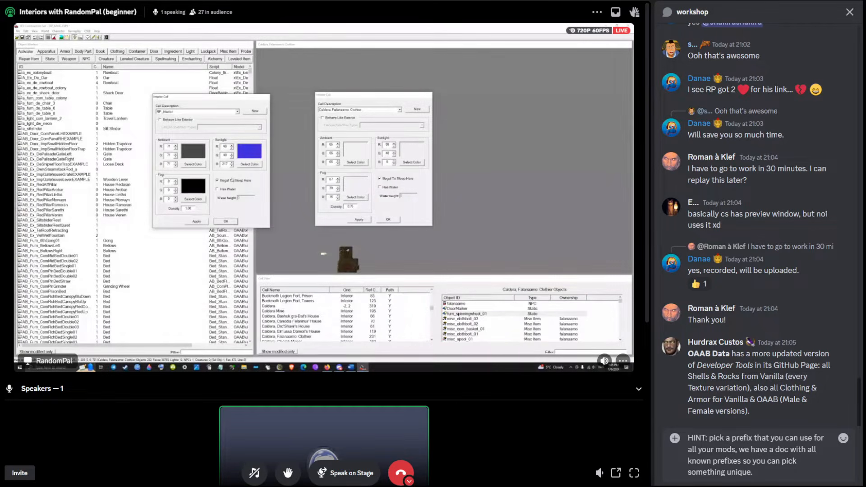
- Take the hint out of the message box and send "link pls" with the pray emoji instead
{"action": "key", "text": "ctrl+a"}
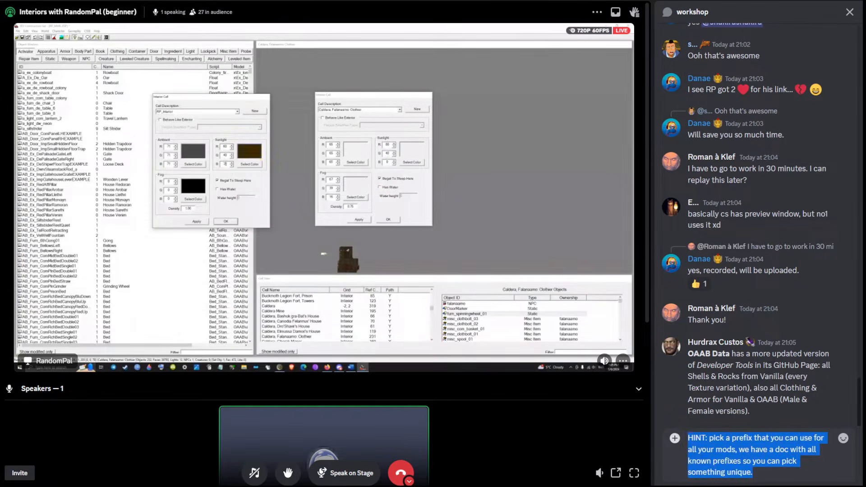
{"action": "type", "text": "link p"}
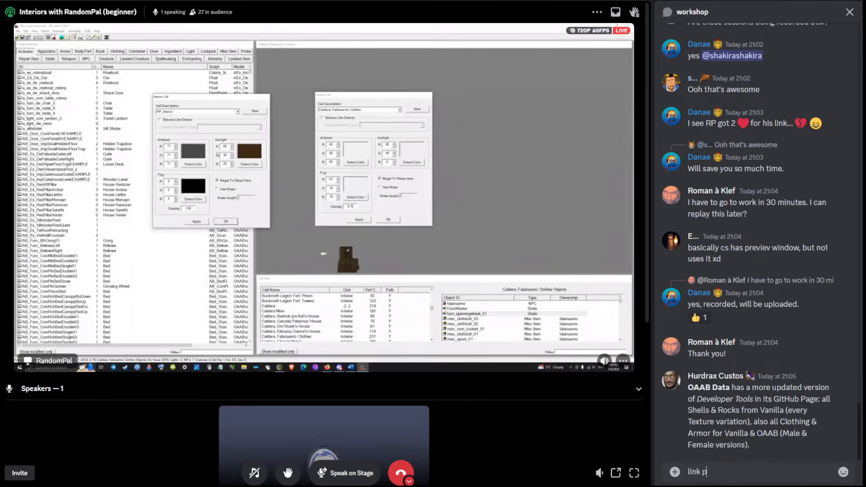
{"action": "type", "text": "ls :pray"}
{"action": "key", "text": "Return"}
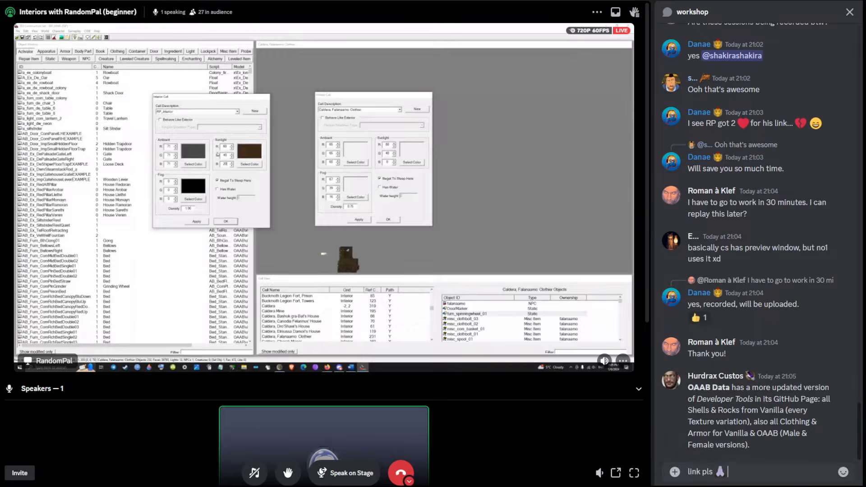
{"action": "key", "text": "Return"}
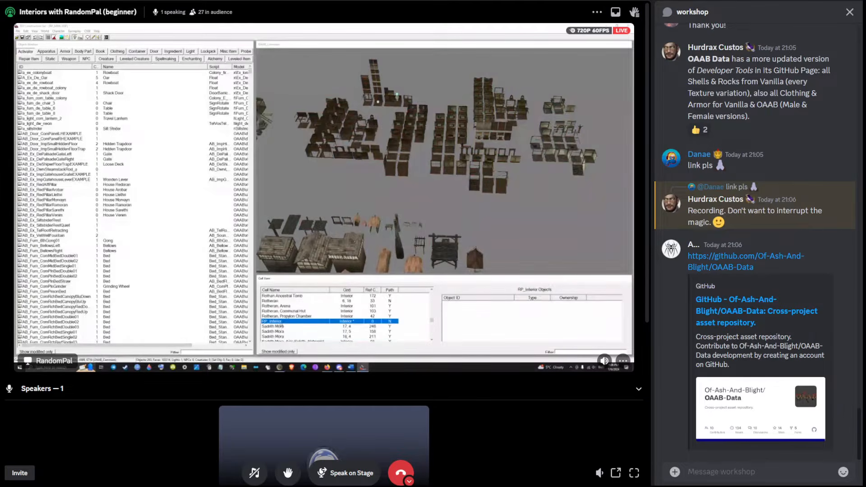
- Start a reply to the message with the OAAB-Data GitHub link, drafting "thanks,"
{"action": "right_click", "coordinate": [700, 261]}
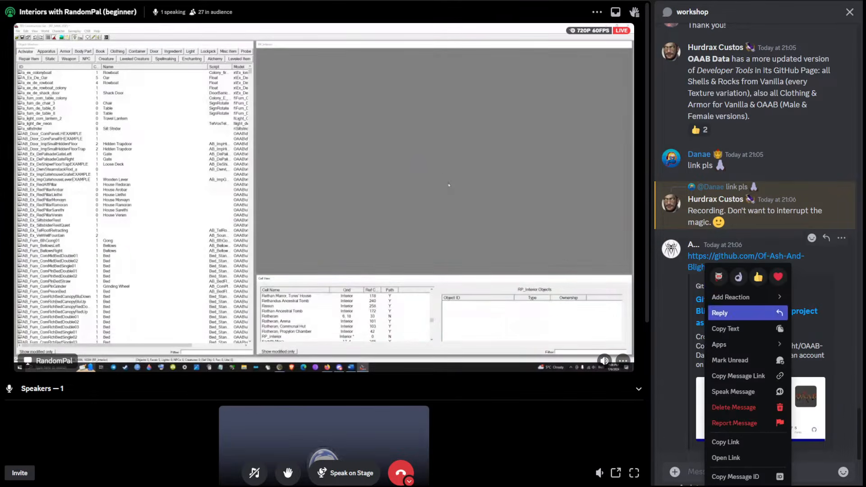
{"action": "left_click", "coordinate": [721, 312]}
{"action": "type", "text": "thanks,"}
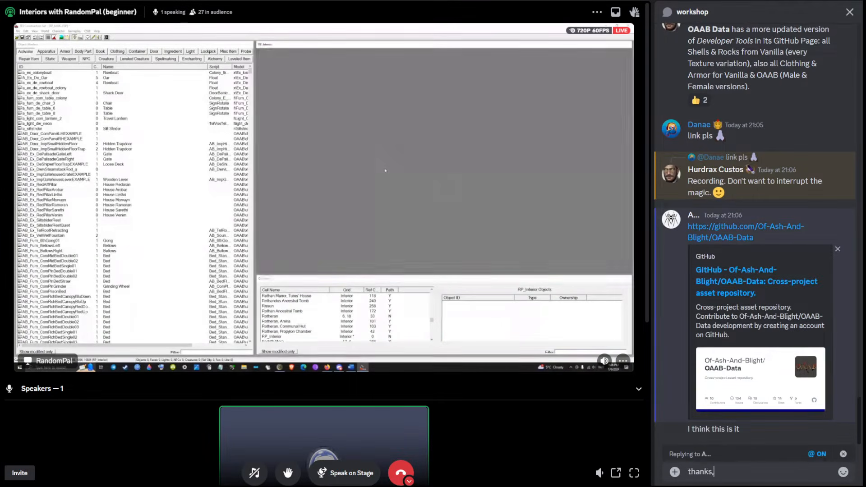
{"action": "type", "text": " recording to"}
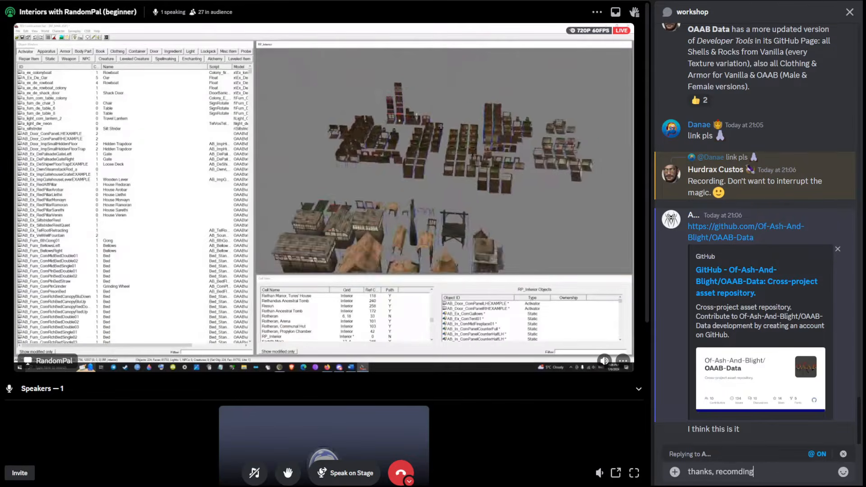
{"action": "key", "text": "BackSpace"}
{"action": "key", "text": "BackSpace"}
{"action": "key", "text": "BackSpace"}
{"action": "key", "text": "BackSpace"}
{"action": "key", "text": "BackSpace"}
{"action": "key", "text": "BackSpace"}
{"action": "key", "text": "BackSpace"}
{"action": "key", "text": "BackSpace"}
{"action": "key", "text": "BackSpace"}
{"action": "key", "text": "BackSpace"}
{"action": "key", "text": "BackSpace"}
{"action": "key", "text": "BackSpace"}
{"action": "key", "text": "BackSpace"}
{"action": "key", "text": "BackSpace"}
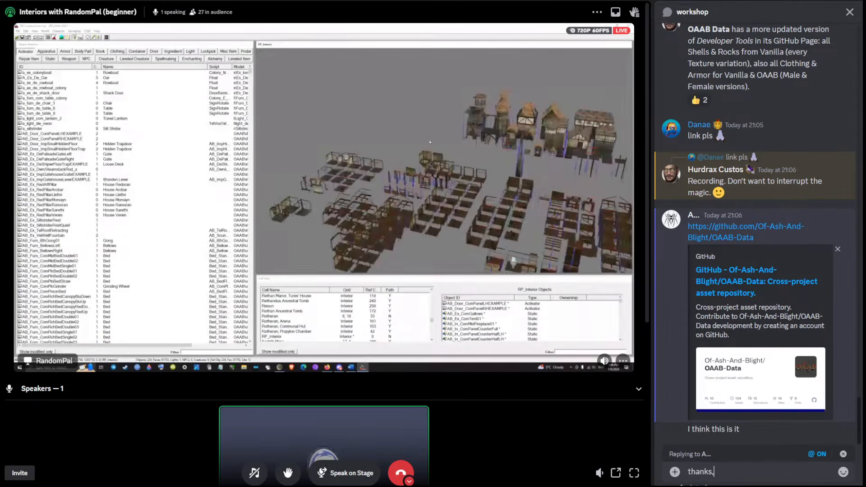
- Make the drafted reply read "thanks!" and send it
{"action": "type", "text": "!"}
{"action": "key", "text": "Return"}
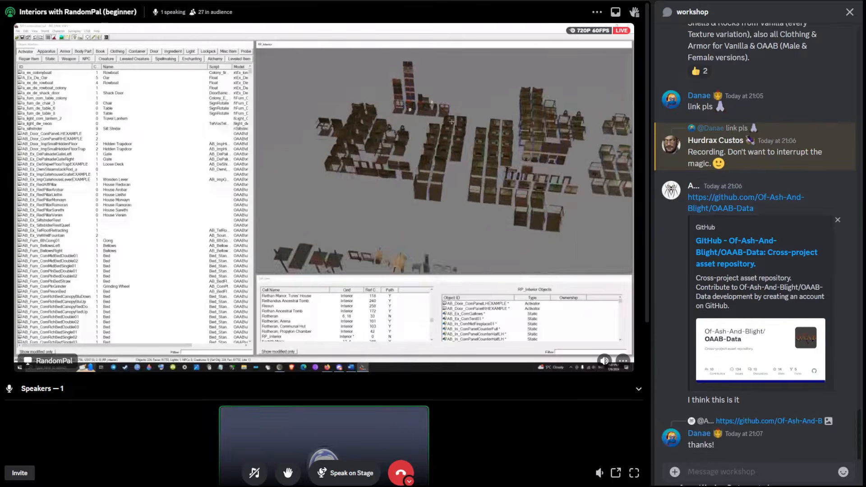
{"action": "type", "text": "Thi"}
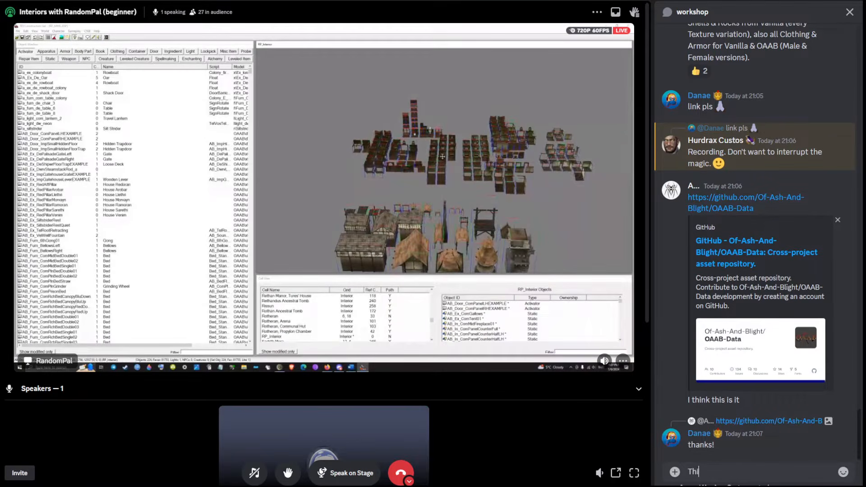
{"action": "type", "text": "s (cop"}
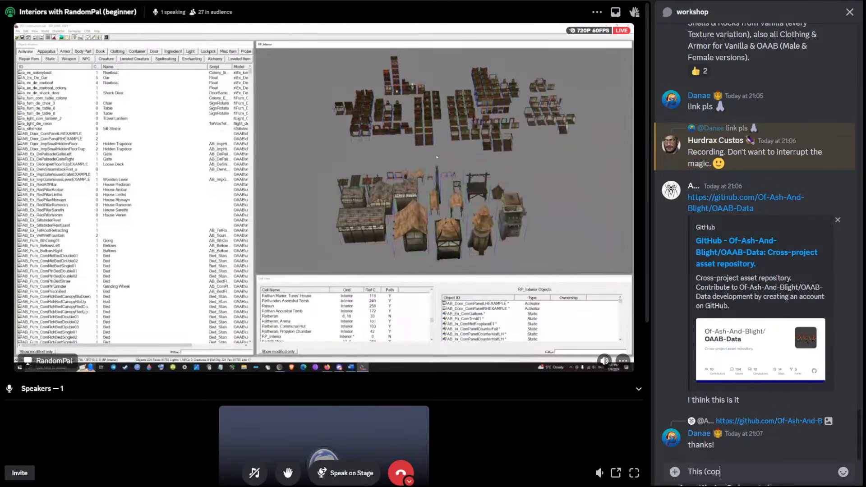
{"action": "key", "text": "BackSpace"}
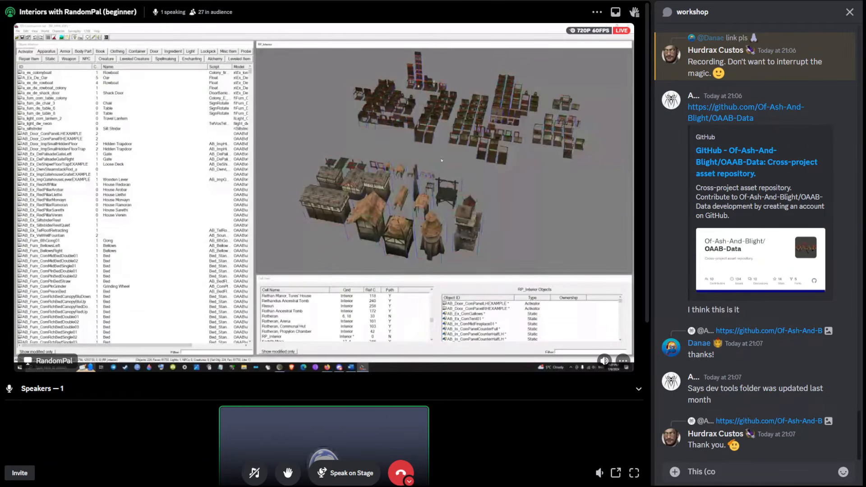
{"action": "key", "text": "ctrl+a"}
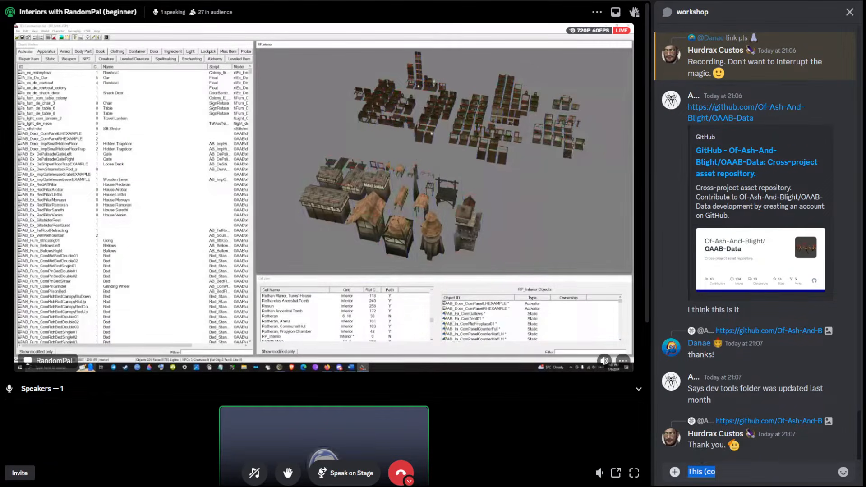
- Send the message "RP is currently model shopping ;) Step 1 to creating interiors :D" in the workshop chat
{"action": "type", "text": "RP is current;y"}
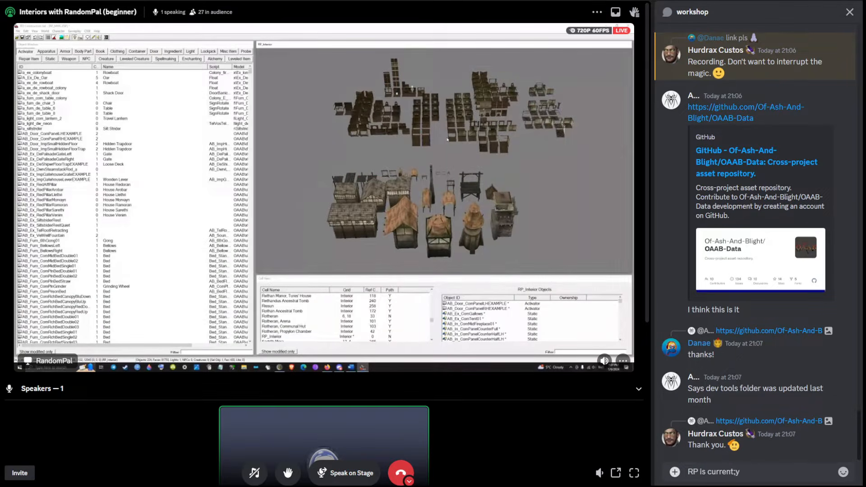
{"action": "key", "text": "BackSpace"}
{"action": "type", "text": "y model s"}
{"action": "type", "text": "hopping ;)"}
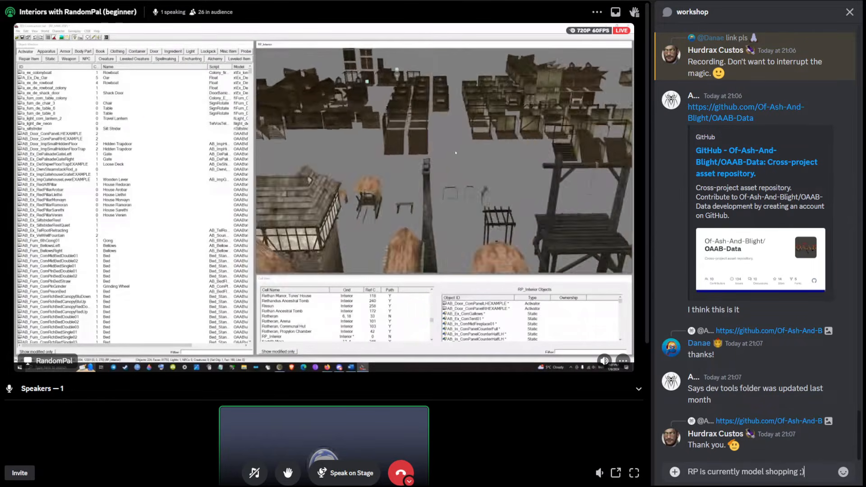
{"action": "type", "text": " S"}
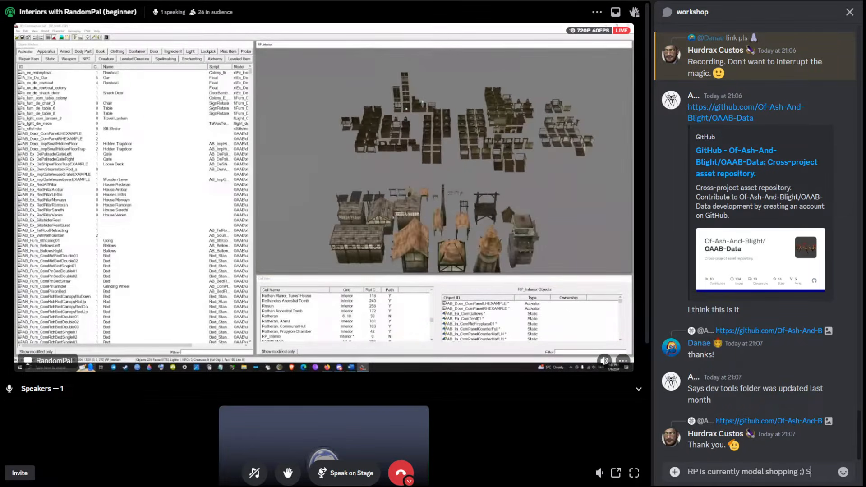
{"action": "type", "text": "tep 1 to"}
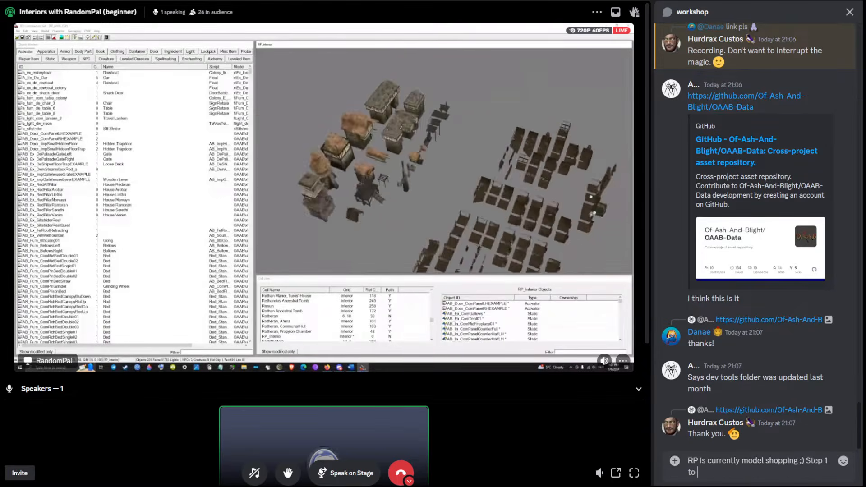
{"action": "type", "text": " creating"}
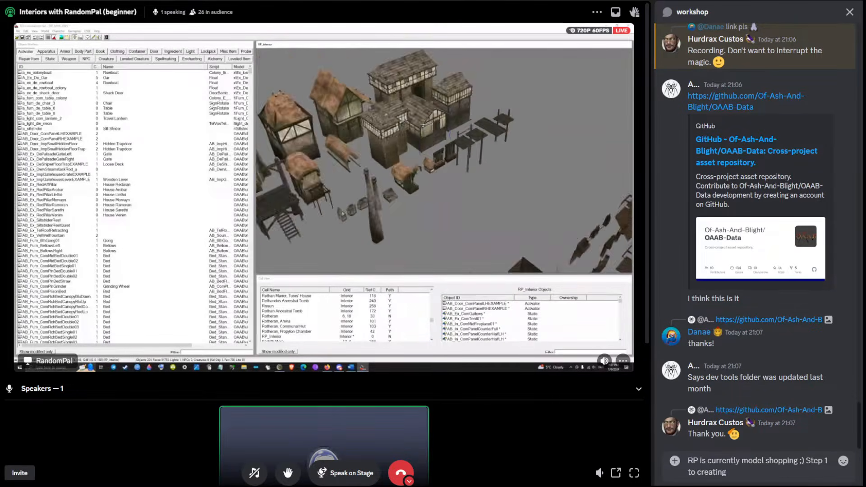
{"action": "type", "text": " interiors :D"}
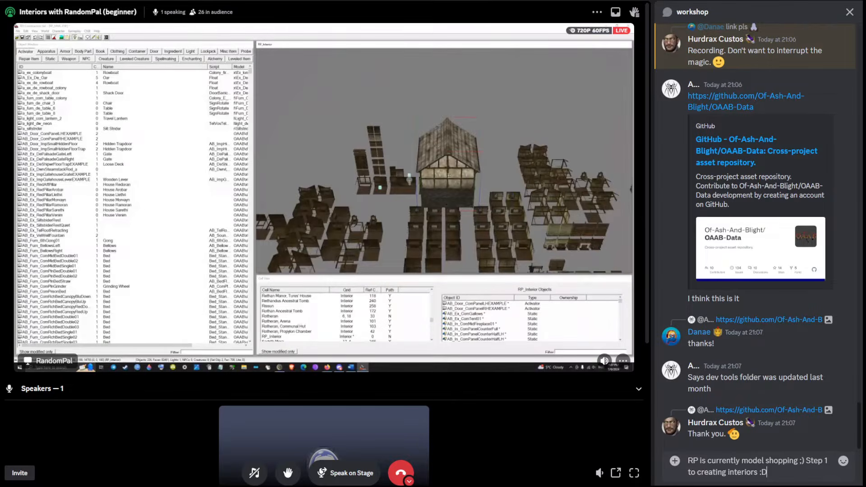
{"action": "key", "text": "Return"}
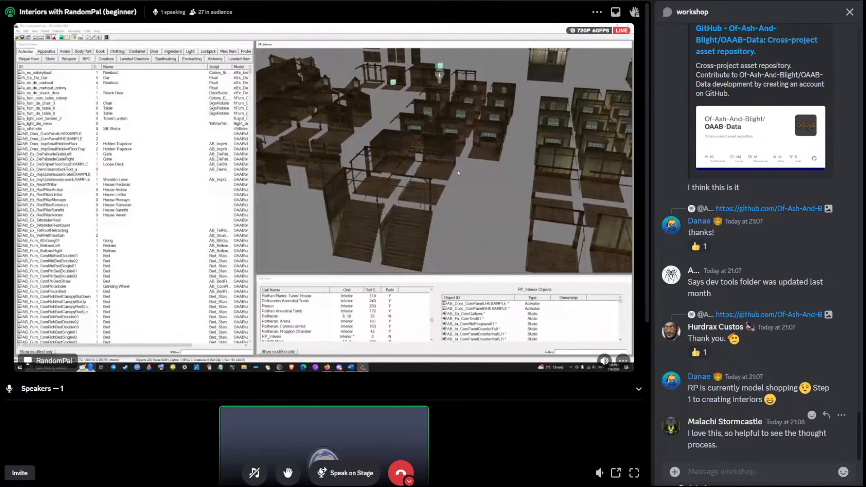
- React with the handpoint emoji to the message "I love this, so helpful to see the thought process."
{"action": "right_click", "coordinate": [694, 434]}
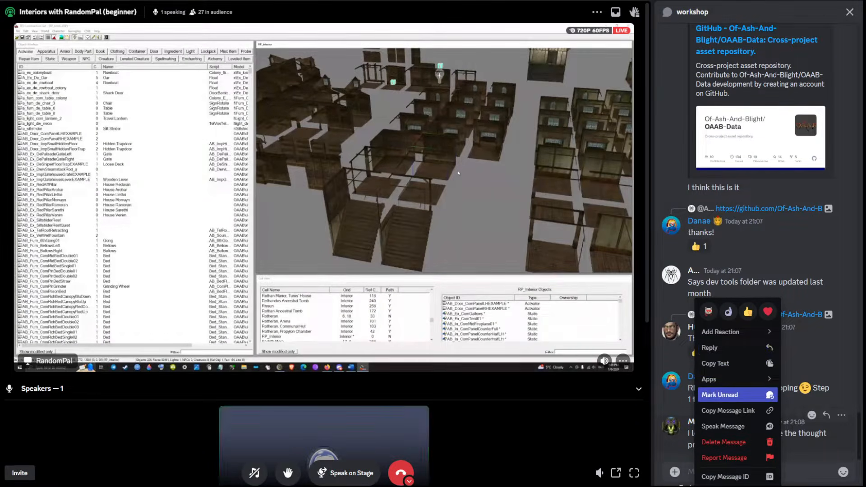
{"action": "mouse_move", "coordinate": [731, 331]}
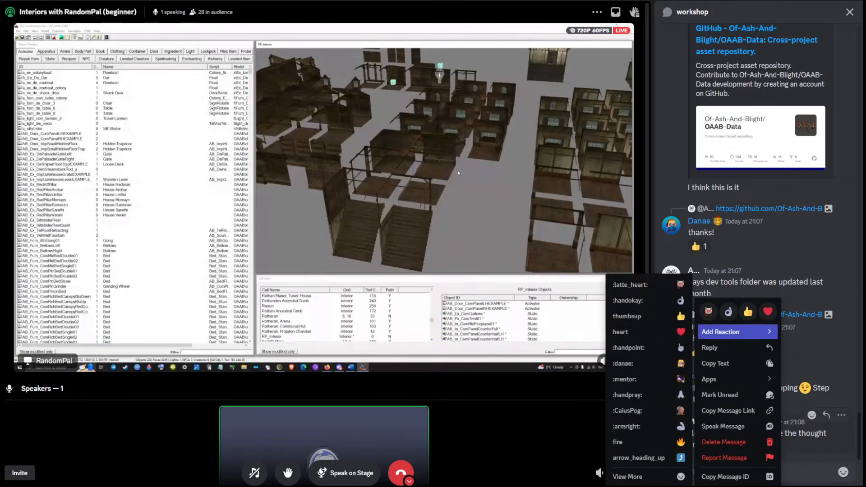
{"action": "left_click", "coordinate": [731, 331]}
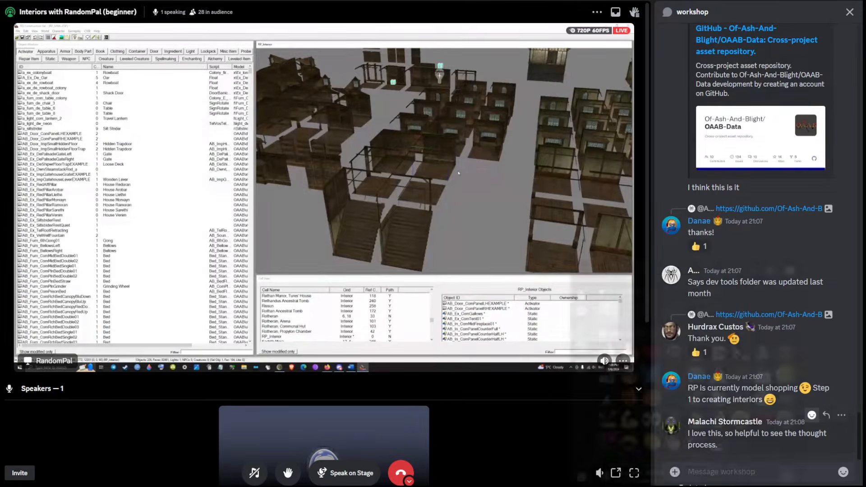
{"action": "left_click", "coordinate": [695, 352]}
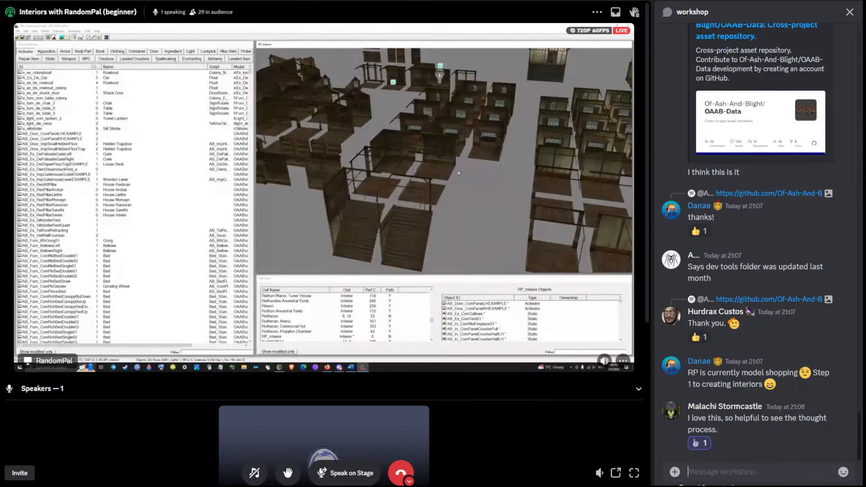
- Send "Damn you, mouse! :D", followed by "yup. my mouse dies at the begining of a 12-hour stream lasy year :D"
{"action": "type", "text": "Damn you, mouse! :D"}
{"action": "key", "text": "Return"}
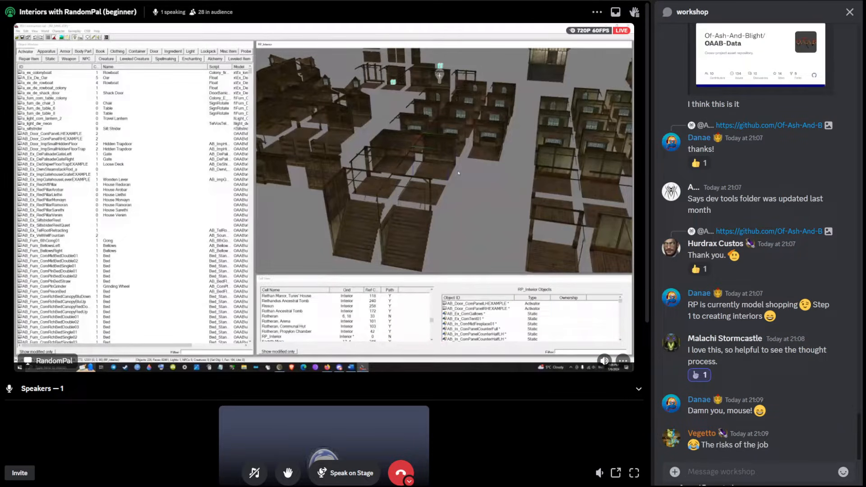
{"action": "type", "text": "yup. my mouse d"}
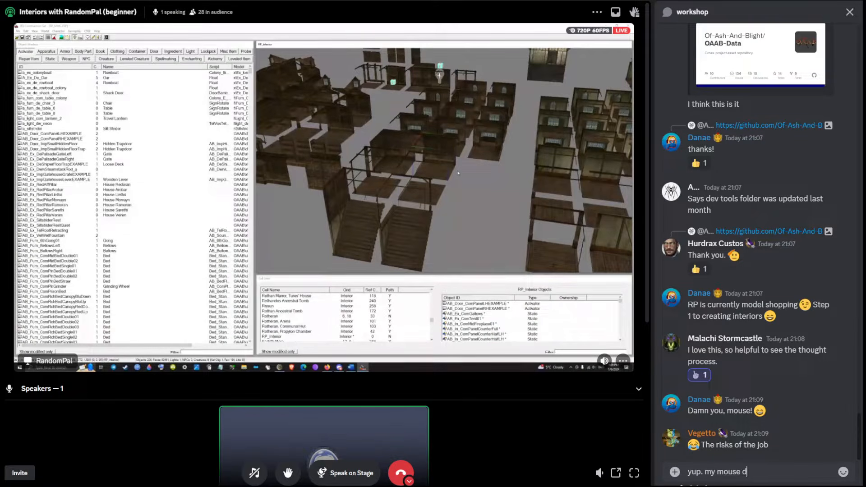
{"action": "type", "text": "ies at the begining of"}
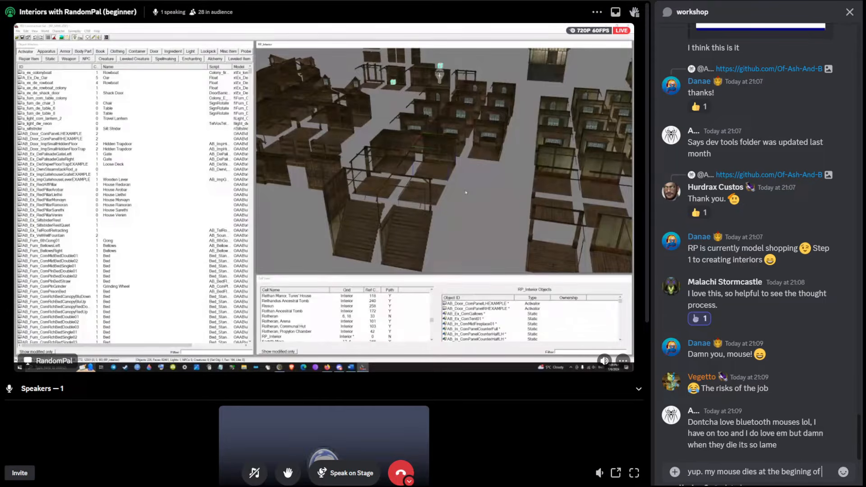
{"action": "type", "text": " a 12-h"}
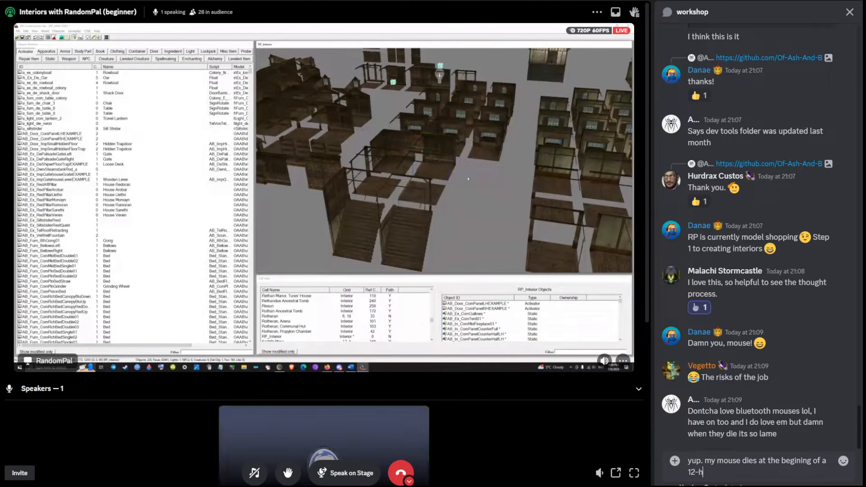
{"action": "type", "text": "our stream "}
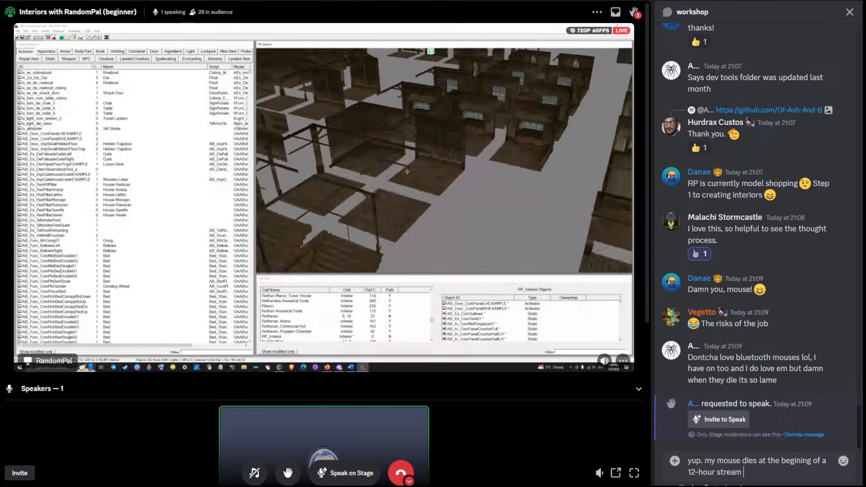
{"action": "type", "text": "lasy year :D"}
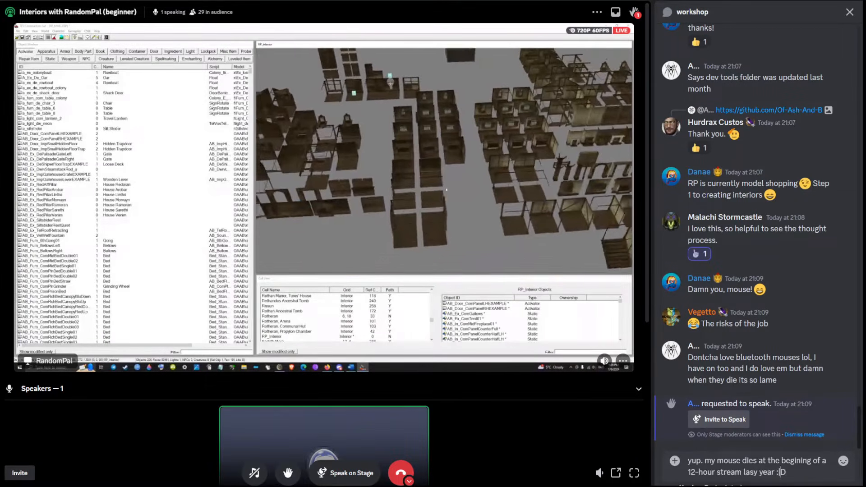
{"action": "key", "text": "Return"}
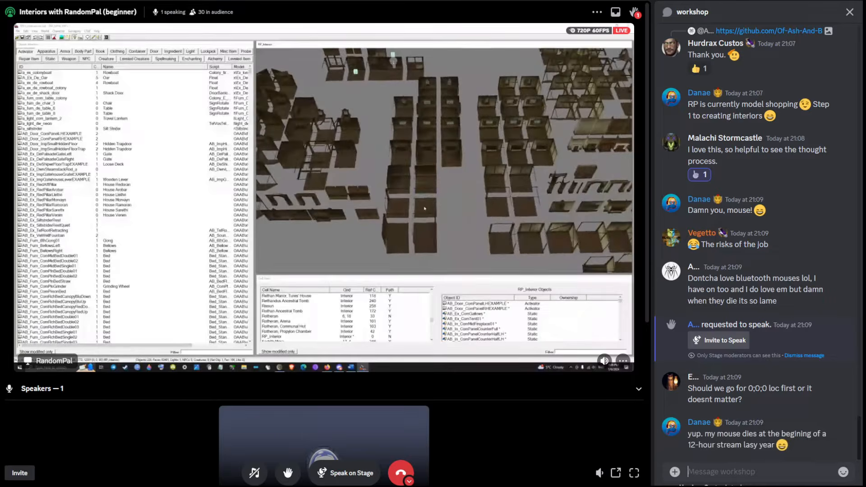
- Reply "does not matter, but using z = 0 = water level is nicer." to the question about starting at the 0;0;0 location
{"action": "left_click", "coordinate": [841, 370]}
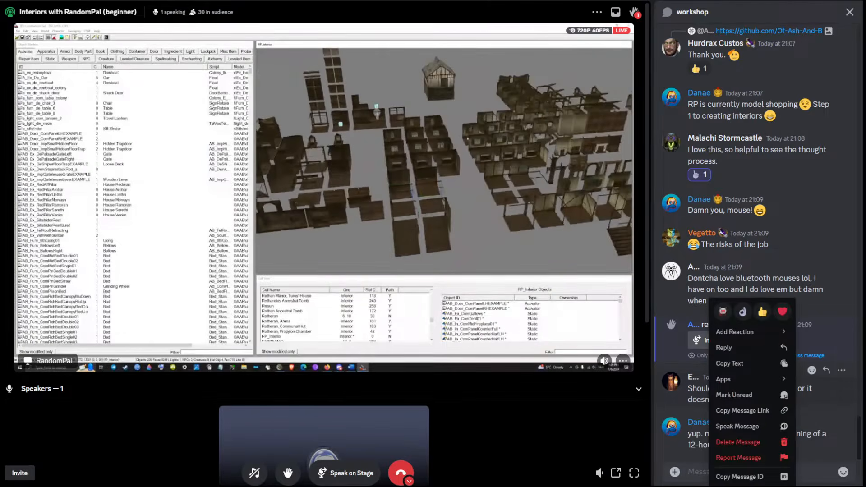
{"action": "left_click", "coordinate": [739, 348]}
{"action": "type", "text": "doe"}
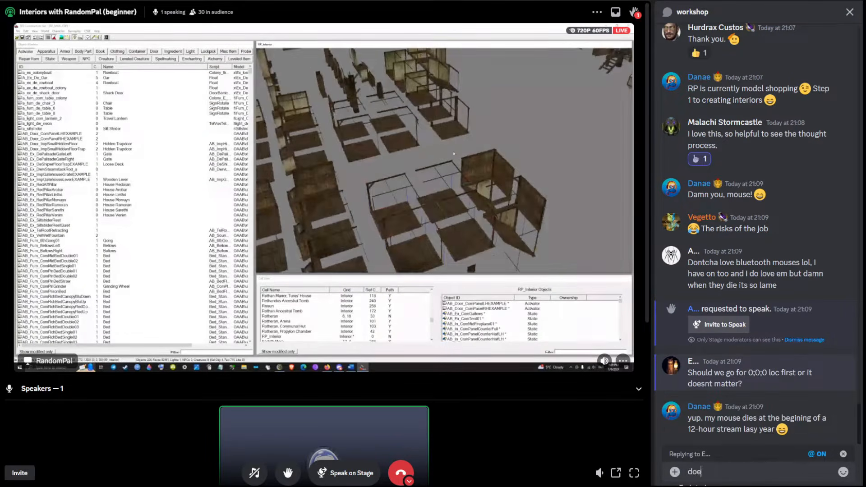
{"action": "type", "text": "s not matter, but"}
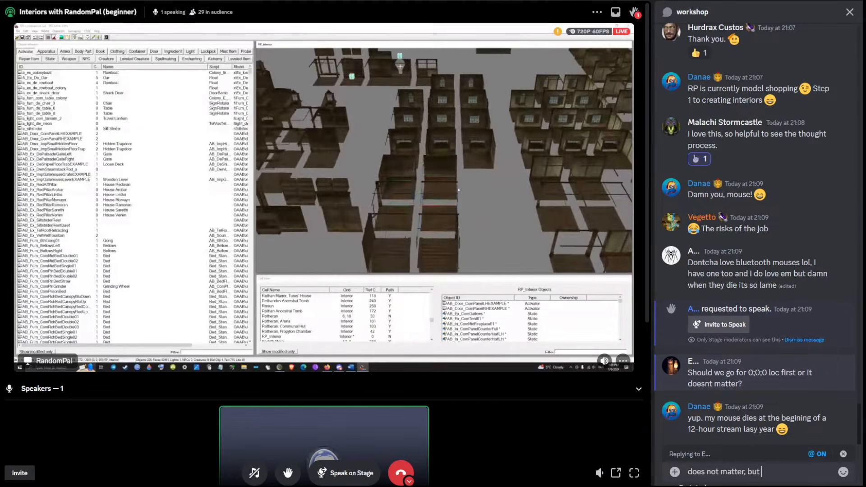
{"action": "type", "text": " using"}
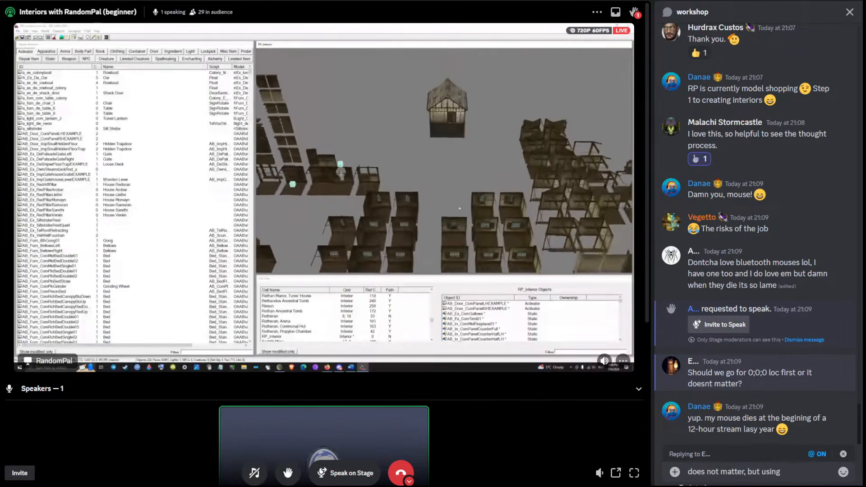
{"action": "type", "text": " z0"}
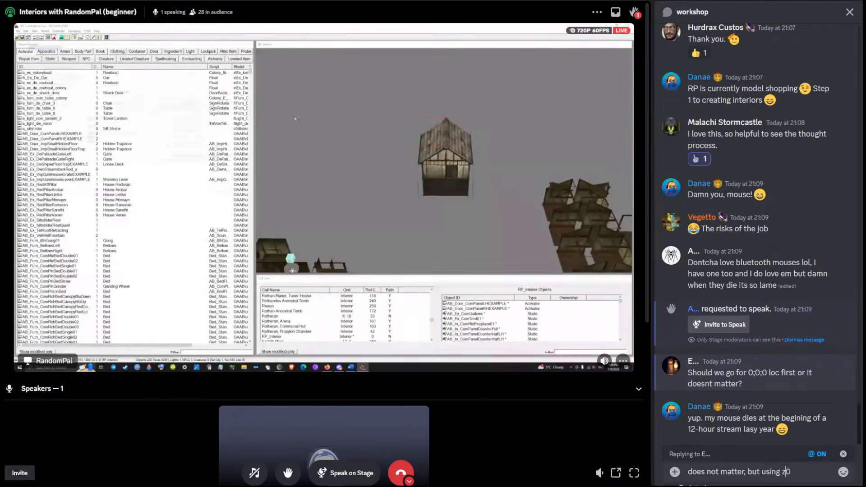
{"action": "key", "text": "Left"}
{"action": "type", "text": "0"}
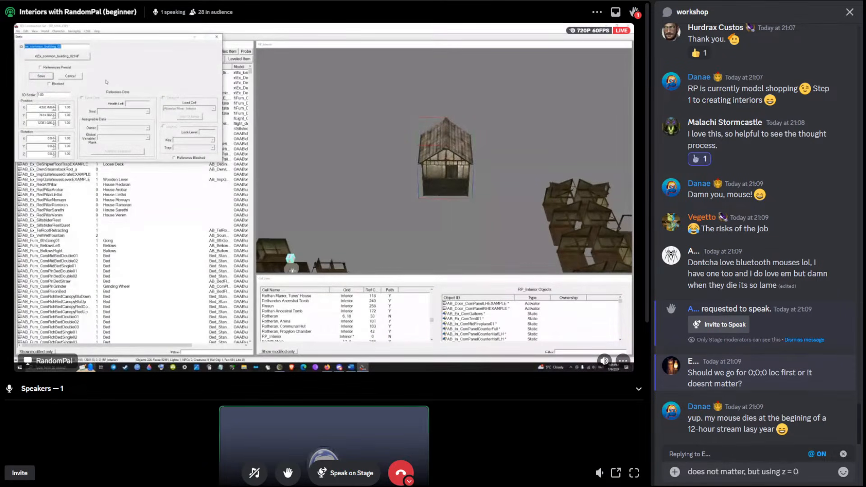
{"action": "type", "text": " = water level is nice"}
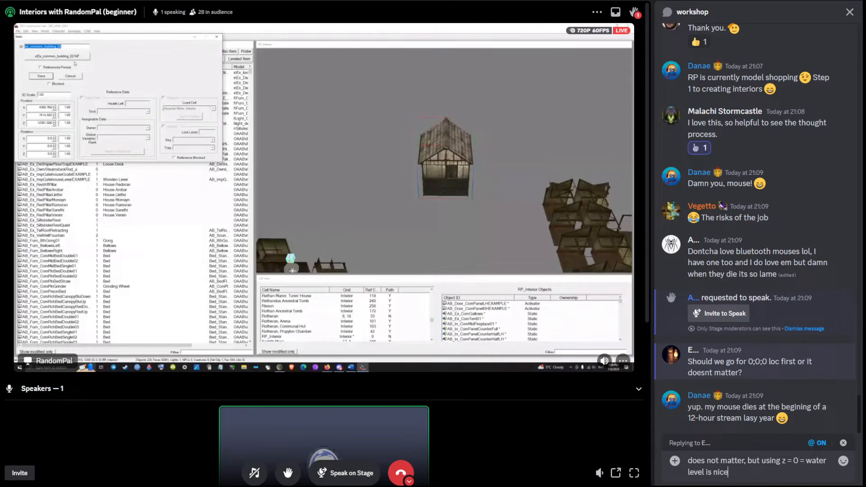
{"action": "type", "text": "r."}
{"action": "key", "text": "Return"}
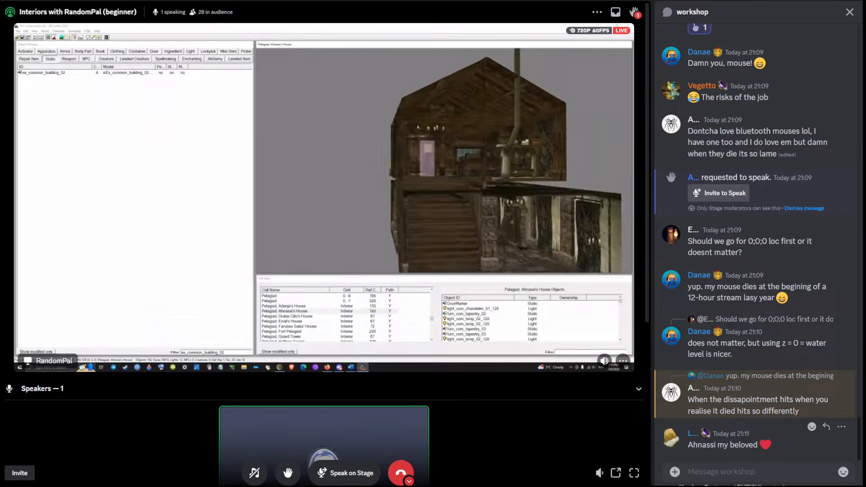
- Add the latte_heart, heart-eyes and ruppertlove reactions to the "Ahnassi my beloved" message
{"action": "right_click", "coordinate": [736, 431]}
{"action": "left_click", "coordinate": [753, 310]}
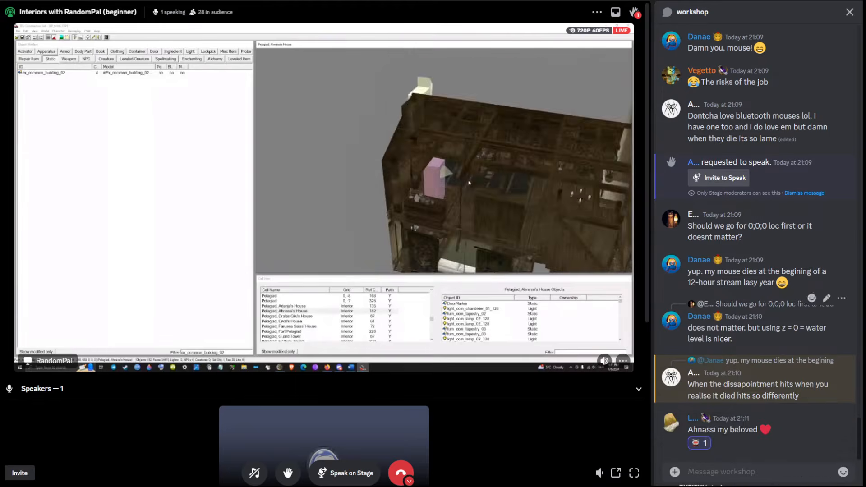
{"action": "left_click", "coordinate": [723, 442]}
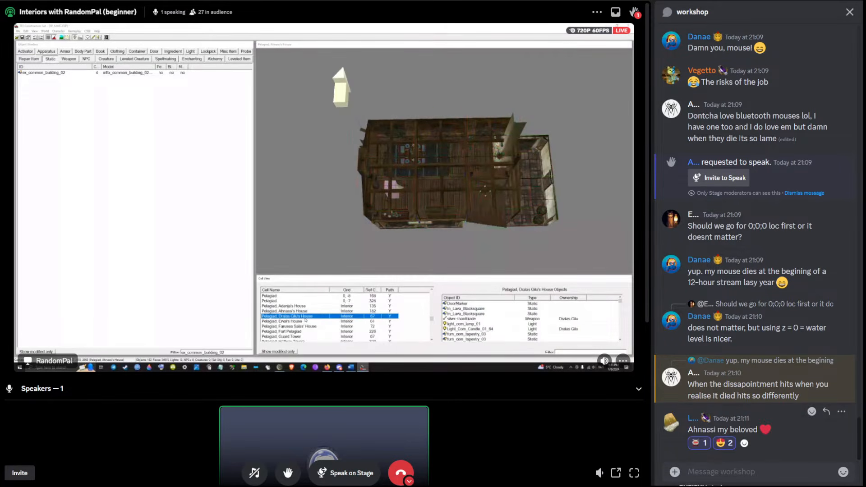
{"action": "left_click", "coordinate": [744, 443]}
{"action": "type", "text": ":danae:"}
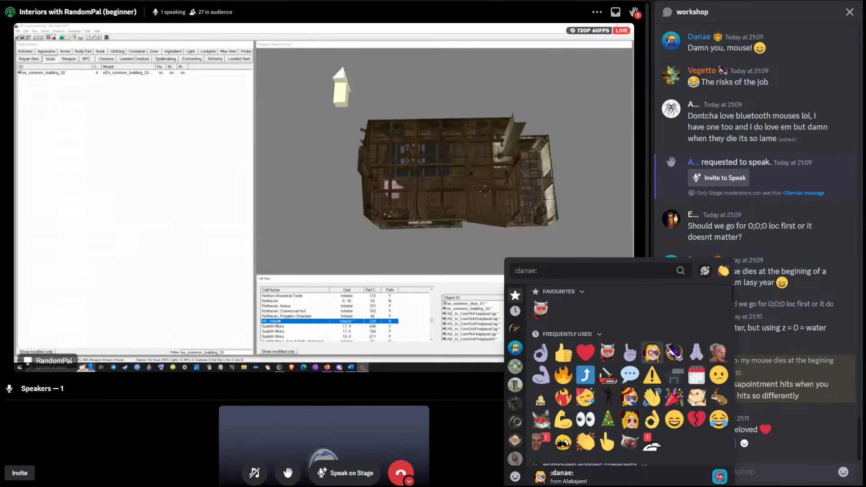
{"action": "type", "text": "rupp"}
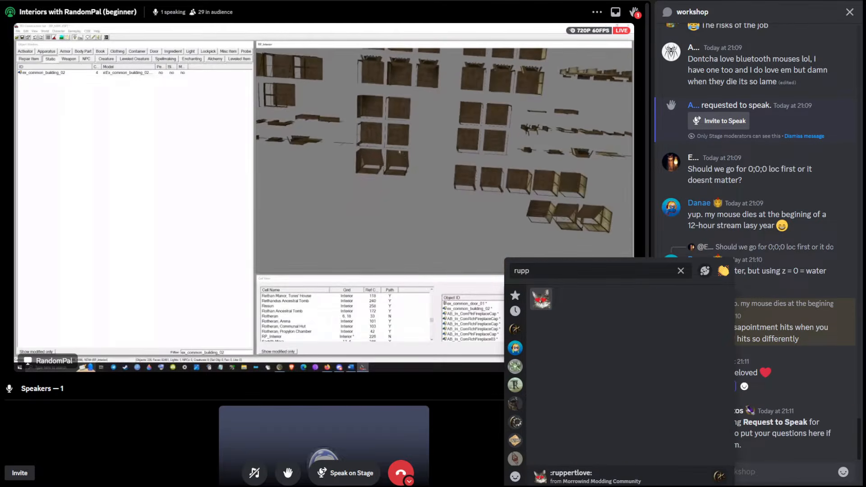
{"action": "key", "text": "Return"}
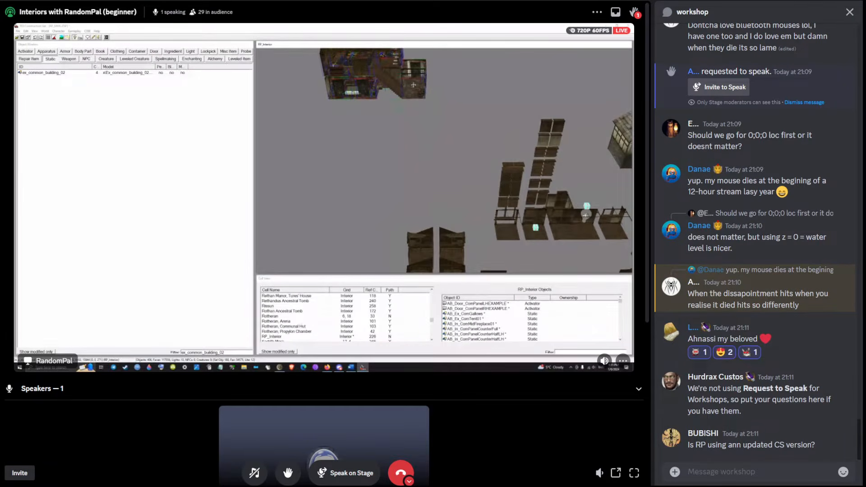
- Reply "CSSE" to the message asking whether RP is using an updated CS version
{"action": "left_click", "coordinate": [842, 427]}
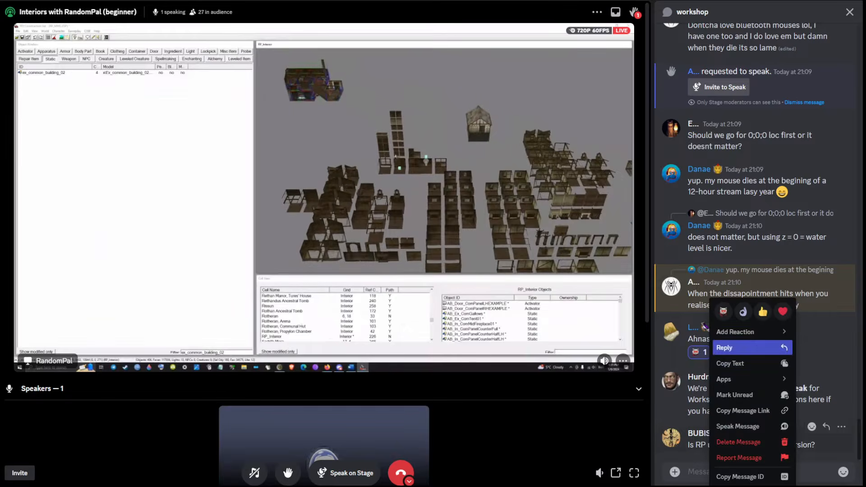
{"action": "left_click", "coordinate": [740, 348]}
{"action": "type", "text": "CSSE"}
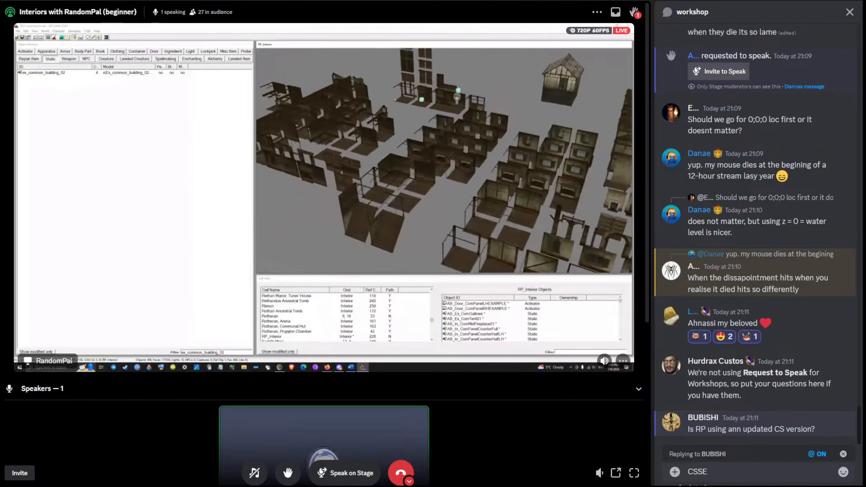
{"action": "key", "text": "Return"}
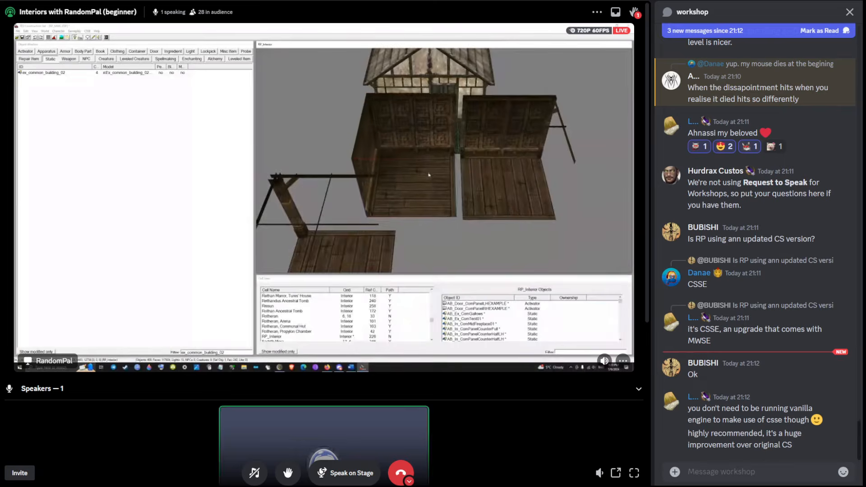
{"action": "type", "text": "w@"}
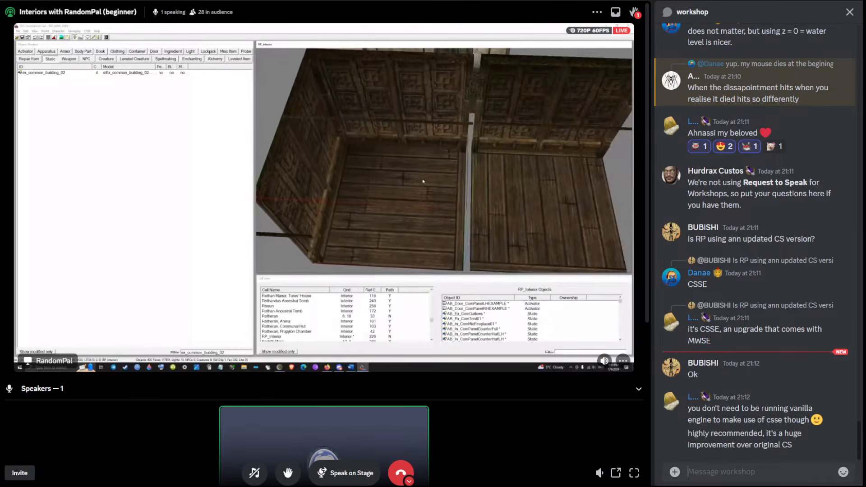
{"action": "key", "text": "BackSpace"}
{"action": "key", "text": "BackSpace"}
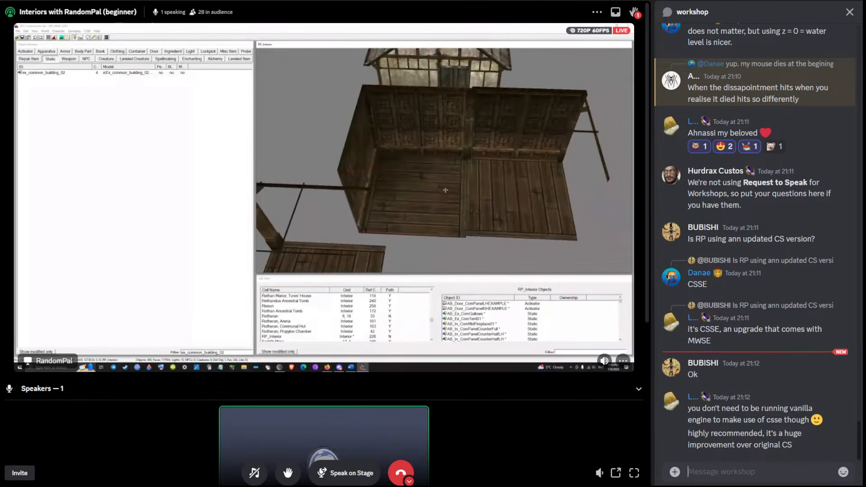
{"action": "type", "text": "@bu"}
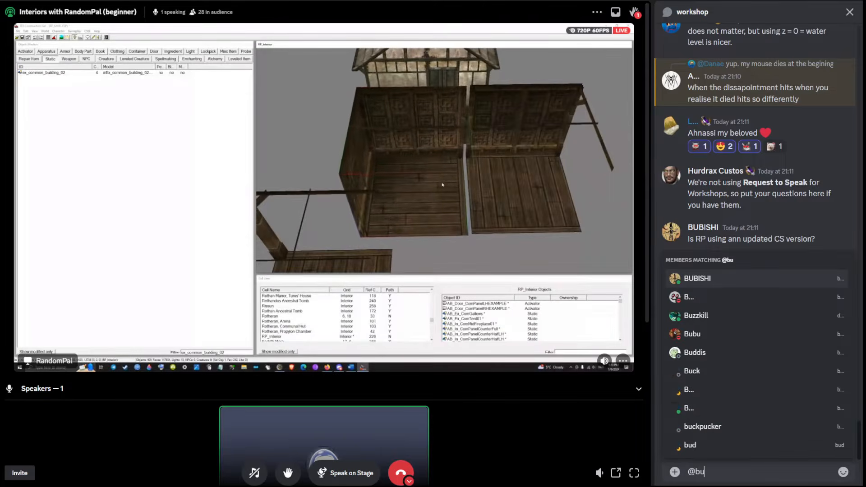
{"action": "key", "text": "Tab"}
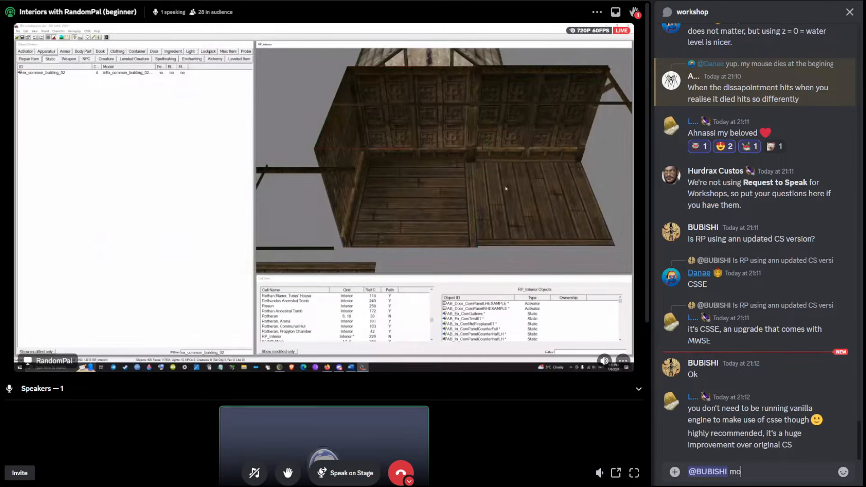
{"action": "type", "text": "most CSSE"}
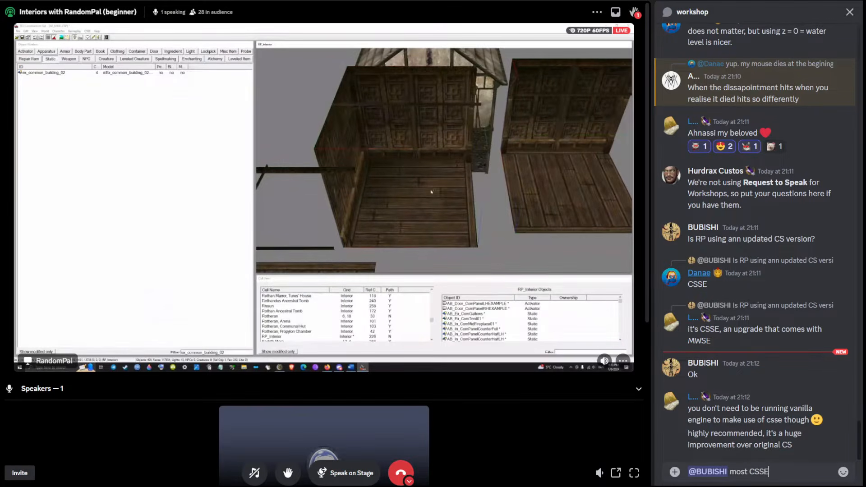
{"action": "type", "text": " features ex"}
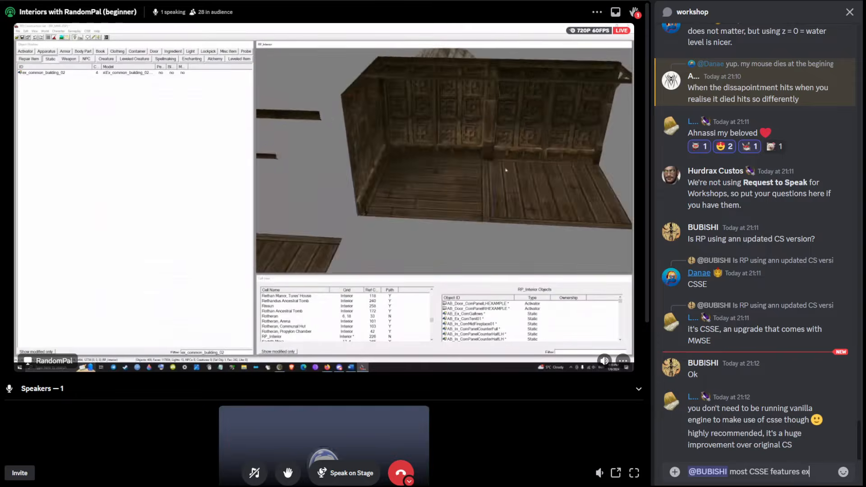
{"action": "type", "text": "plained here."}
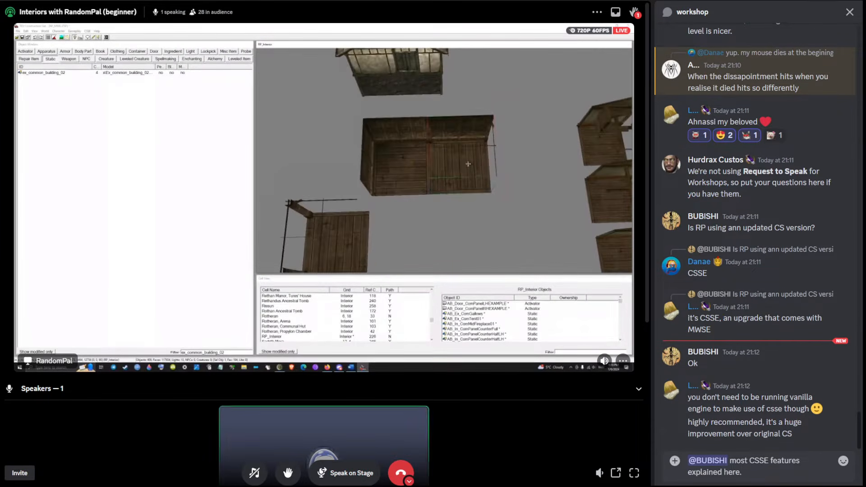
{"action": "type", "text": "https://youtu.be/uGOA7MIKsw0?si=KdwUvjKJjQ2KiSvL"}
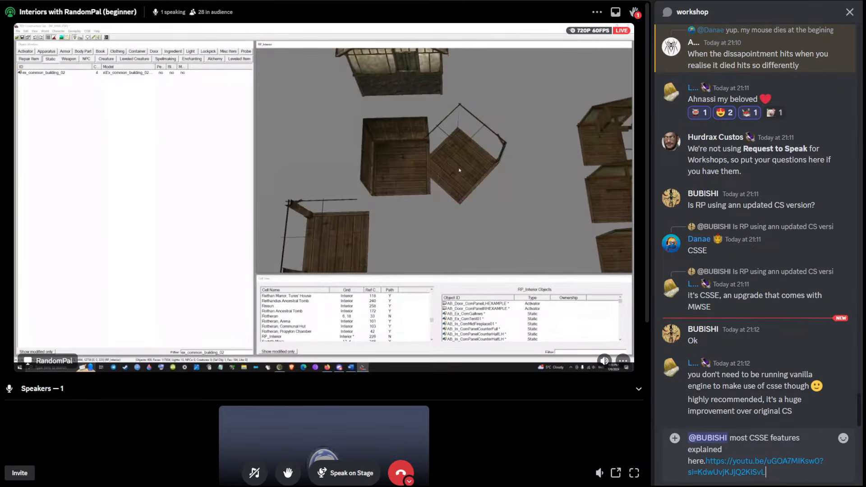
{"action": "key", "text": "Return"}
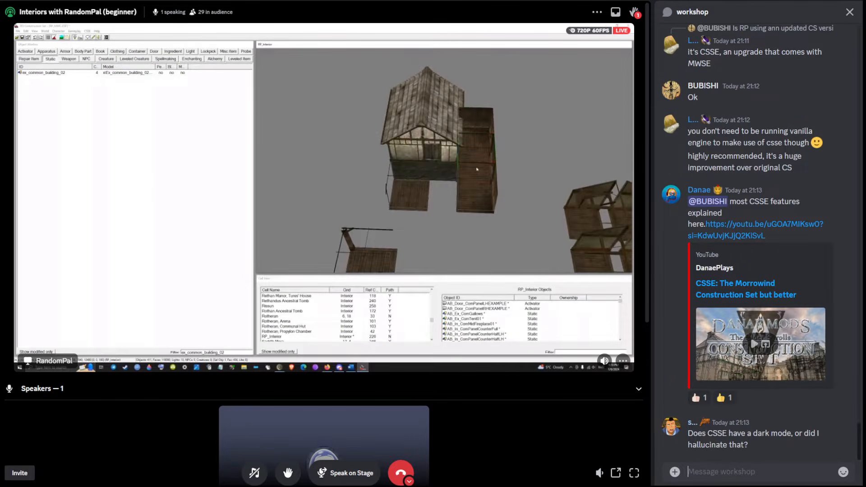
{"action": "type", "text": "we hav"}
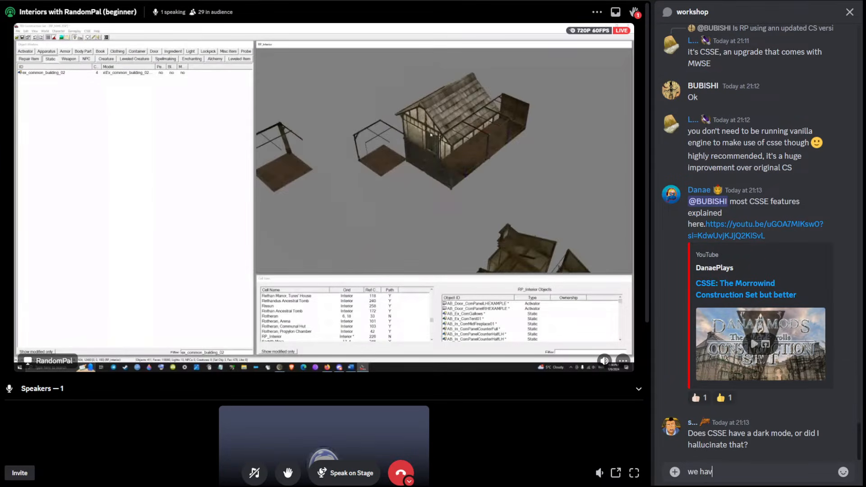
{"action": "type", "text": "e amod"}
{"action": "key", "text": "BackSpace"}
{"action": "key", "text": "BackSpace"}
{"action": "key", "text": "BackSpace"}
{"action": "key", "text": "BackSpace"}
{"action": "key", "text": "BackSpace"}
{"action": "key", "text": "BackSpace"}
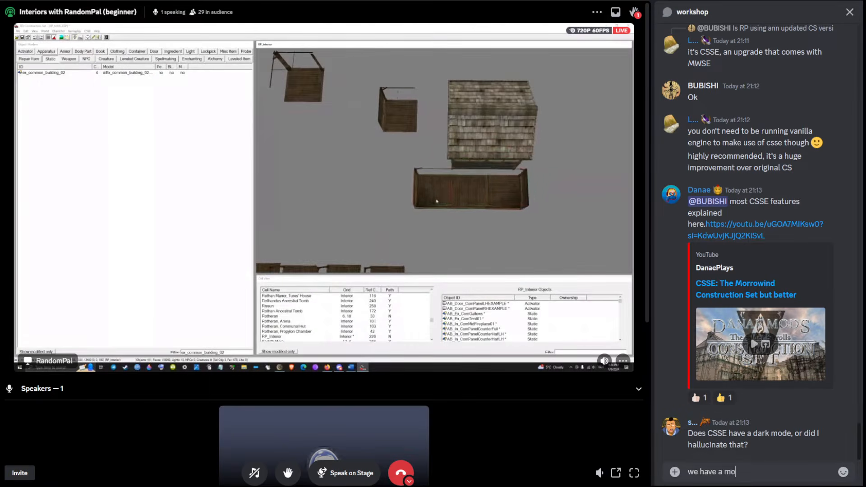
{"action": "key", "text": "ctrl+a"}
{"action": "type", "text": "un"}
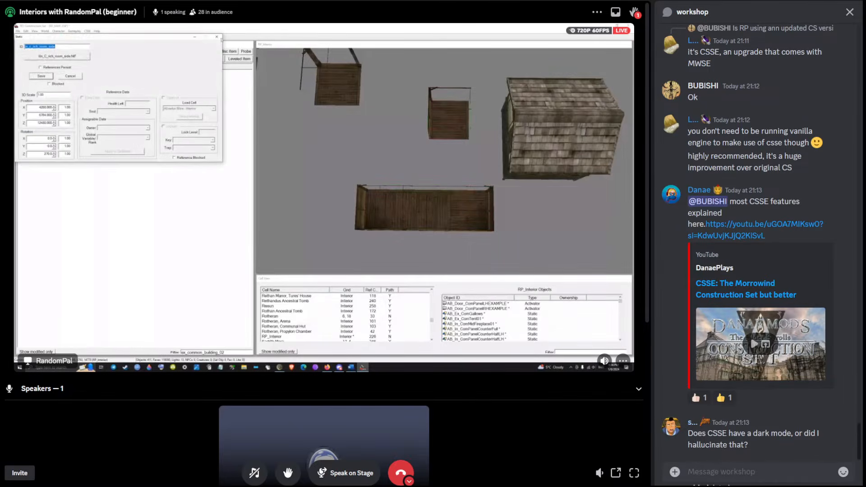
- Send "there was mod" in answer to the question about a CSSE dark mode
{"action": "type", "text": "there wa"}
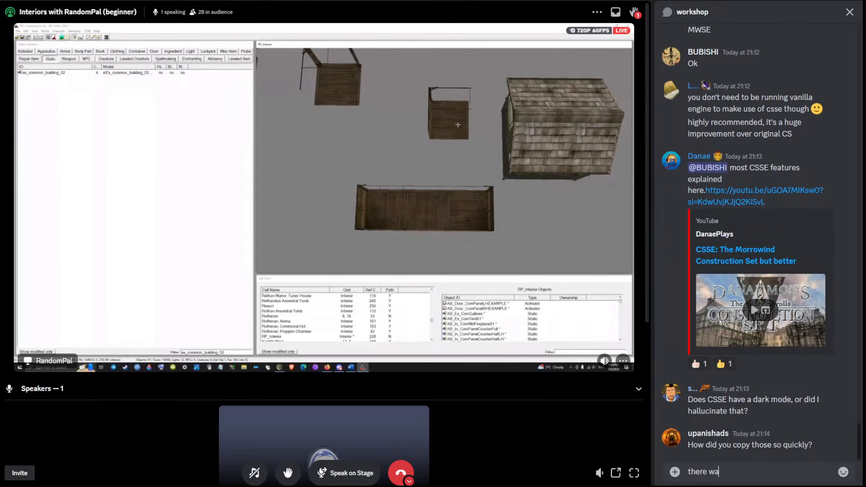
{"action": "type", "text": "s a o"}
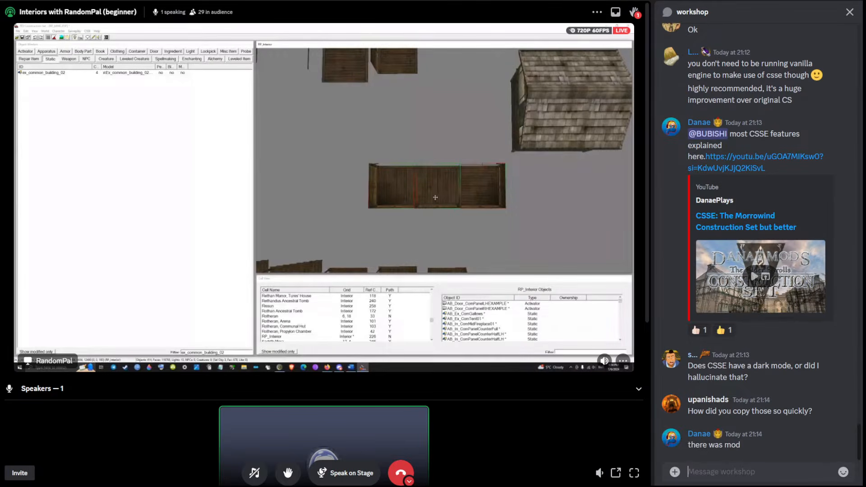
- Mention the workshop presenter and relay the audience question "How did you copy those so quickly?", copied from the chat
{"action": "key", "text": "ctrl+a"}
{"action": "type", "text": "@"}
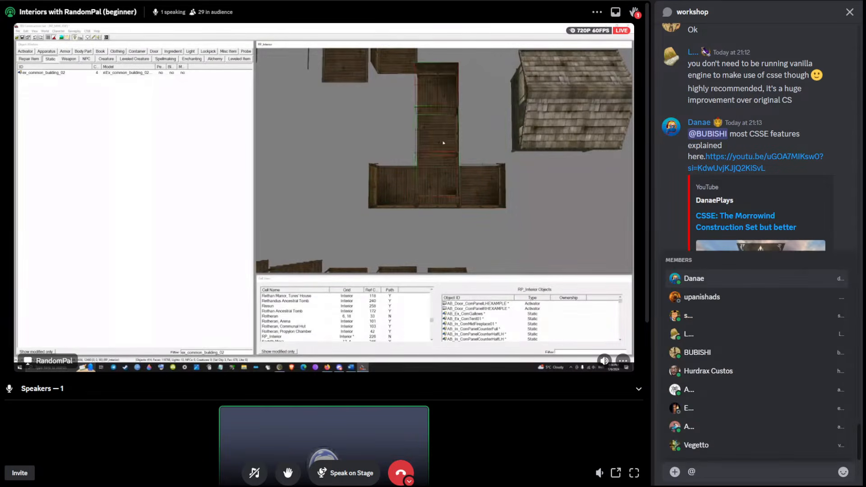
{"action": "type", "text": "ra"}
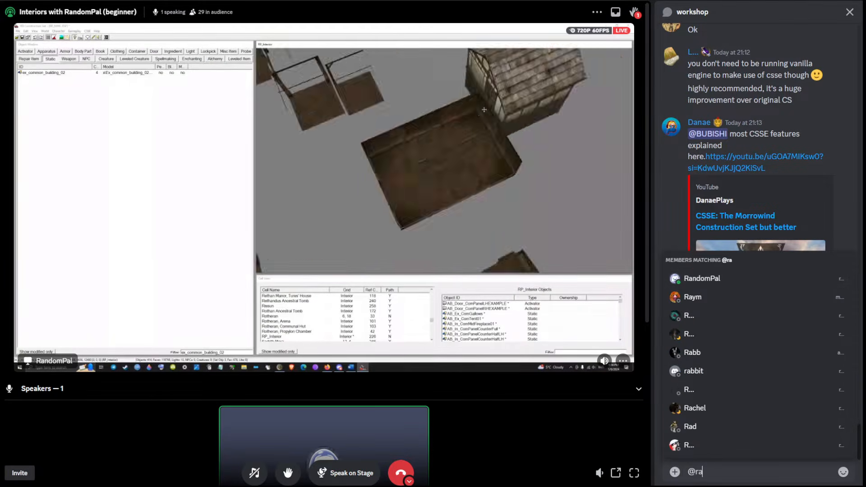
{"action": "key", "text": "Tab"}
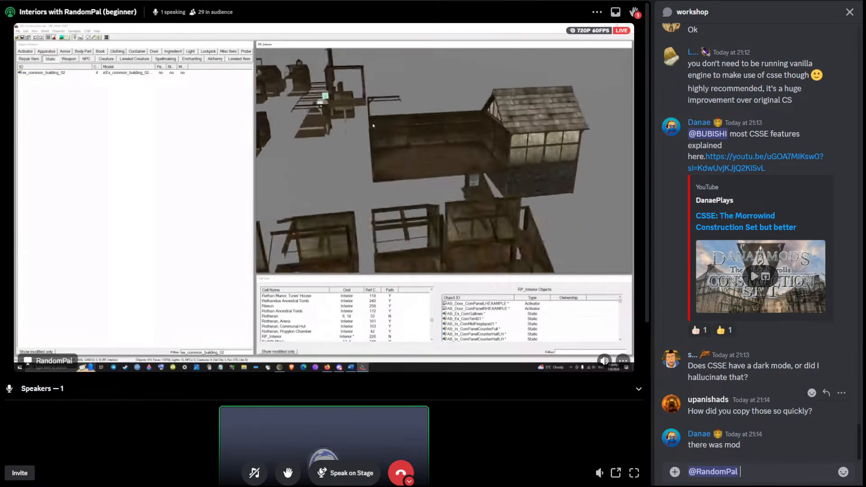
{"action": "left_click_drag", "start_coordinate": [812, 411], "coordinate": [687, 410]}
{"action": "key", "text": "ctrl+c"}
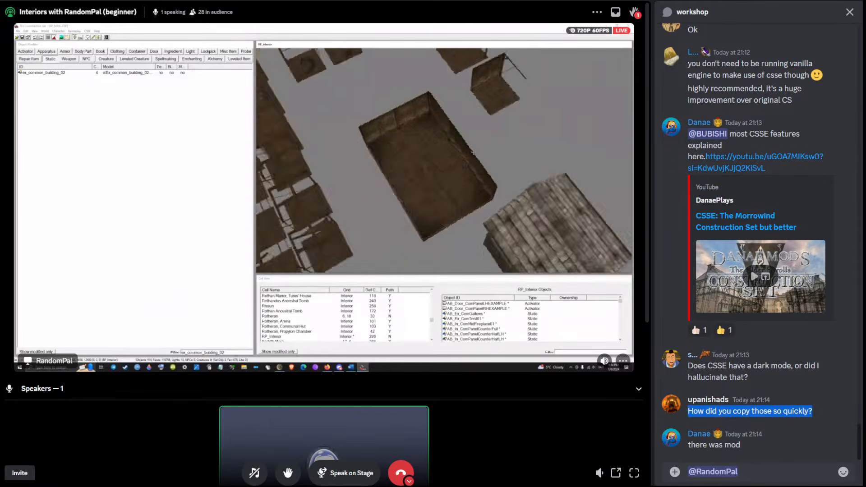
{"action": "key", "text": "ctrl+v"}
{"action": "key", "text": "Return"}
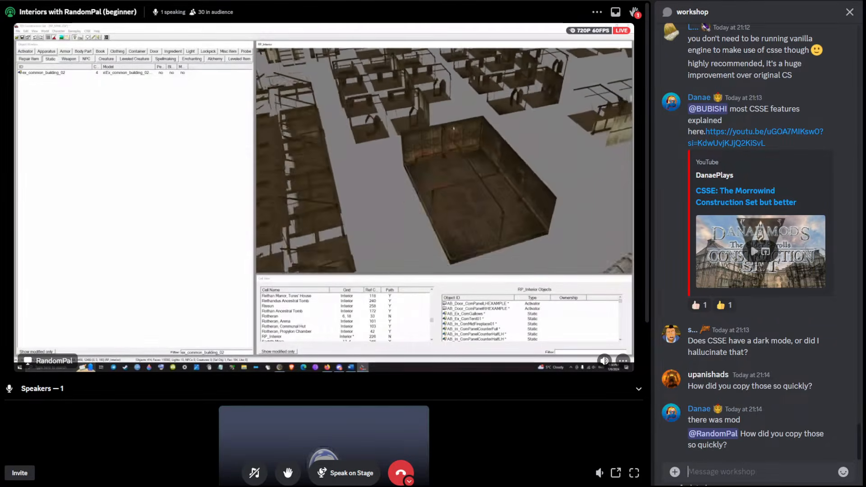
- Check the pending requests to speak, return to the workshop chat and glance over the stage's speakers and audience
{"action": "left_click", "coordinate": [635, 12]}
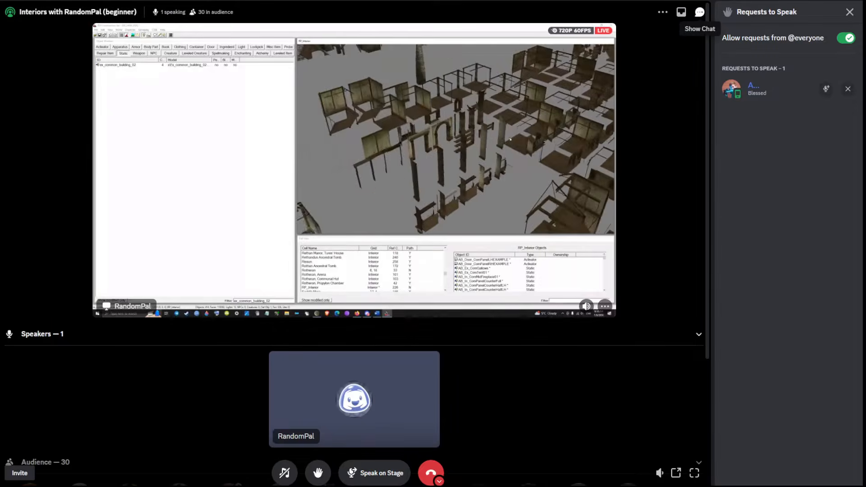
{"action": "left_click", "coordinate": [699, 12]}
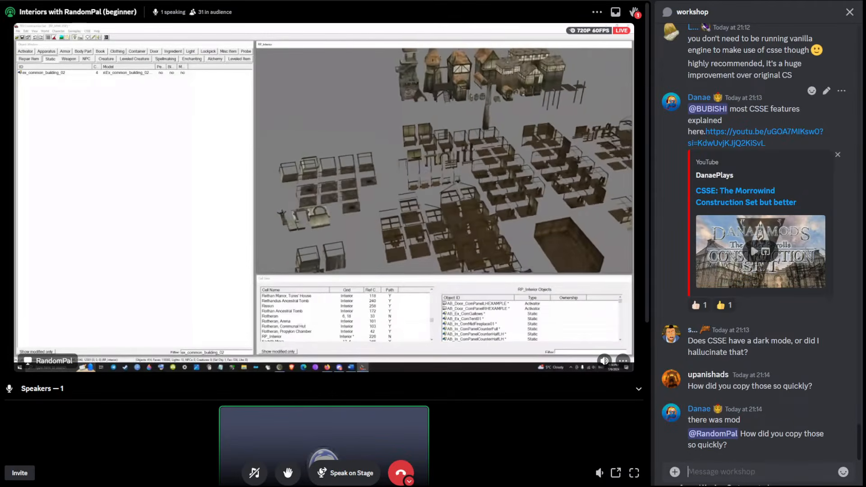
{"action": "scroll", "coordinate": [324, 243], "scroll_direction": "down", "scroll_amount": 2}
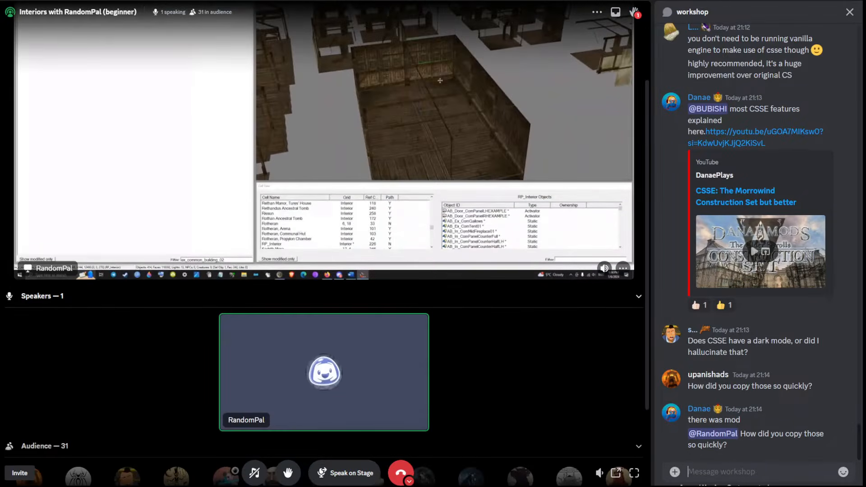
{"action": "scroll", "coordinate": [324, 244], "scroll_direction": "up", "scroll_amount": 2}
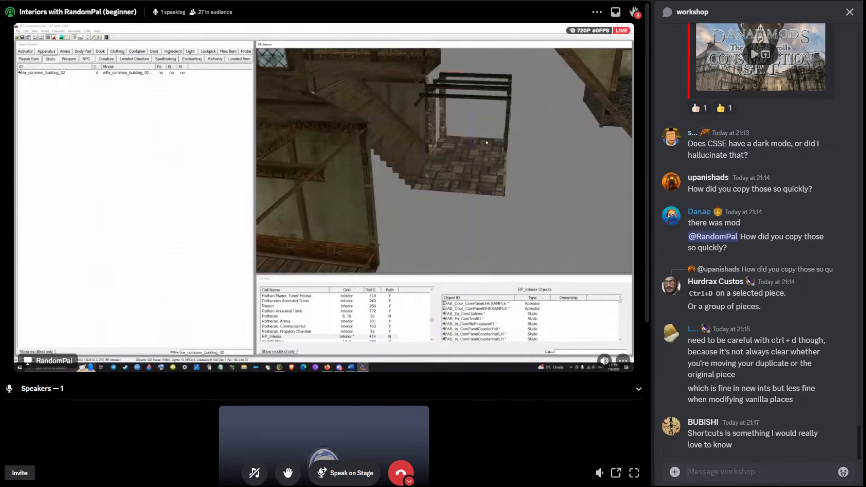
- Send "We'll put a little summary of them in #mod-along-challenge , I have a tutorial video that covers them too.", linking that channel
{"action": "type", "text": "We'll"}
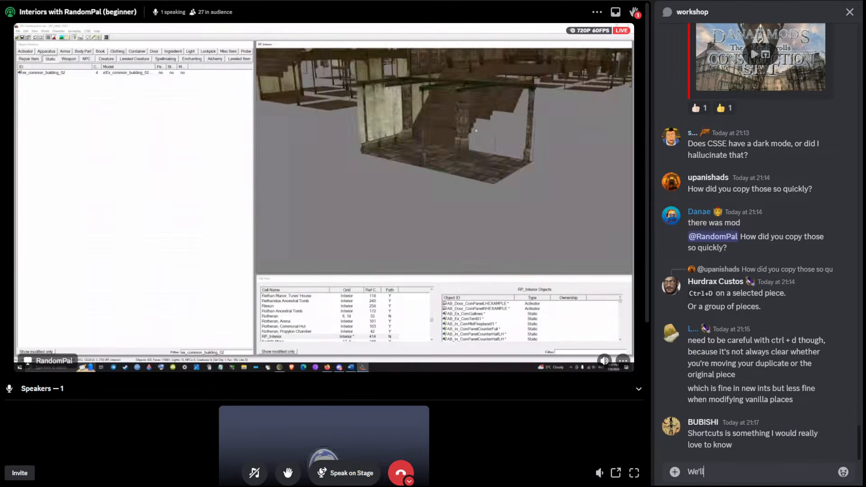
{"action": "type", "text": " put "}
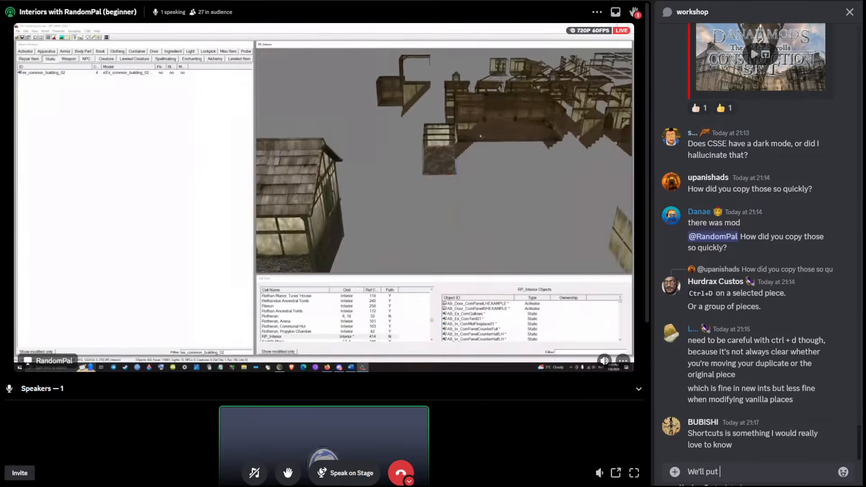
{"action": "type", "text": "a little s"}
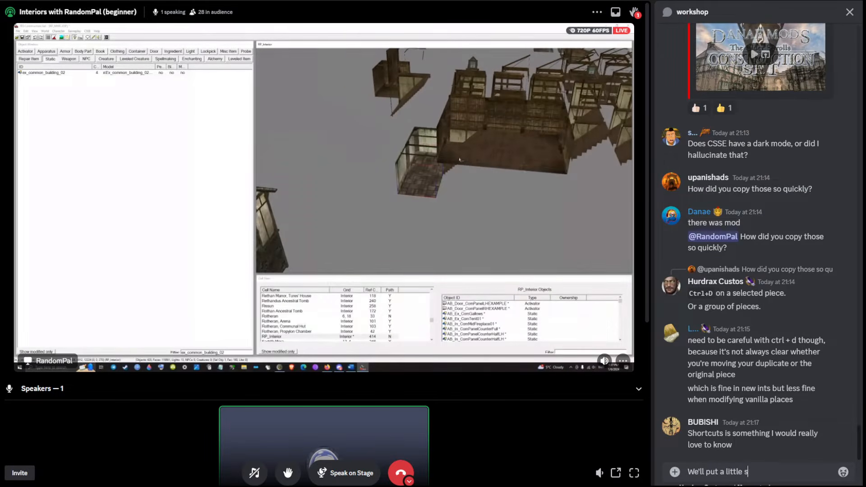
{"action": "type", "text": "ummary of them in"}
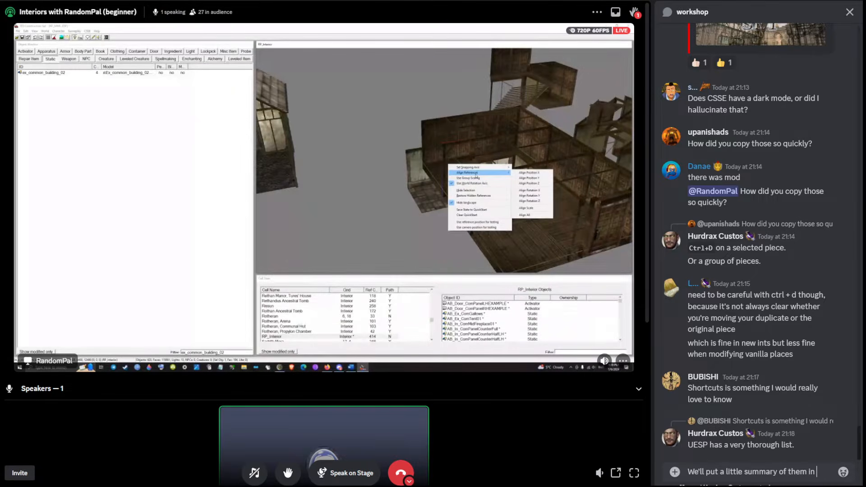
{"action": "type", "text": "# mo"}
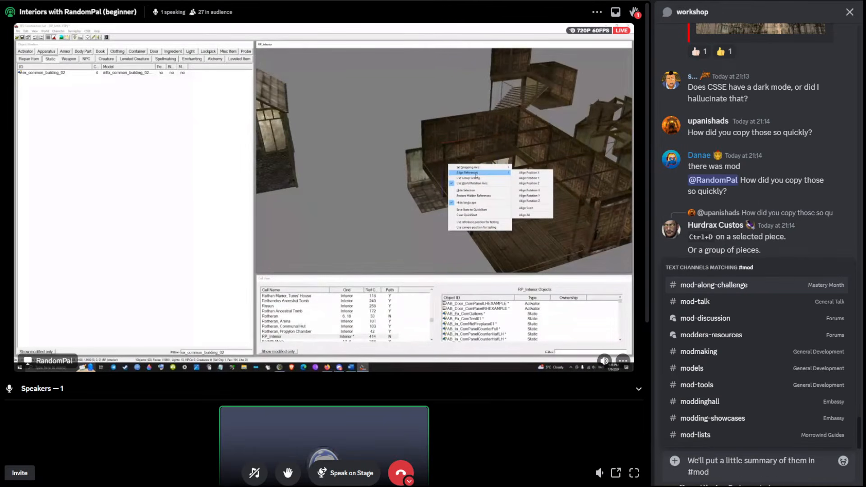
{"action": "type", "text": "d"}
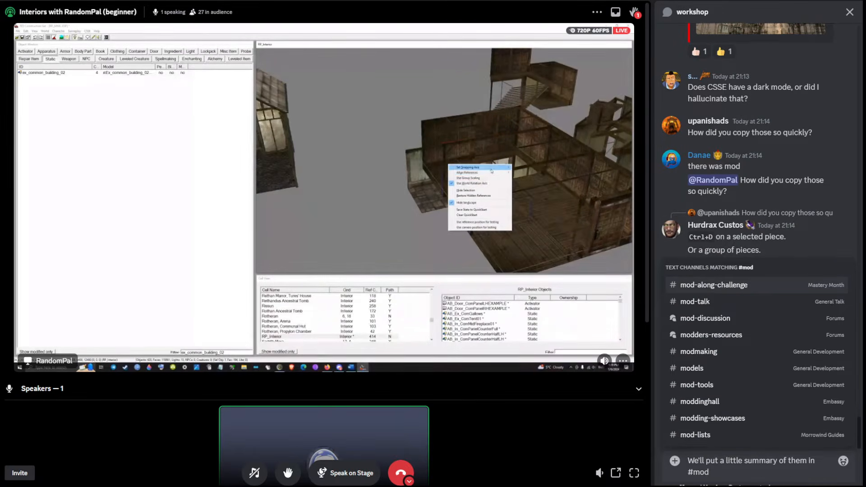
{"action": "key", "text": "Tab"}
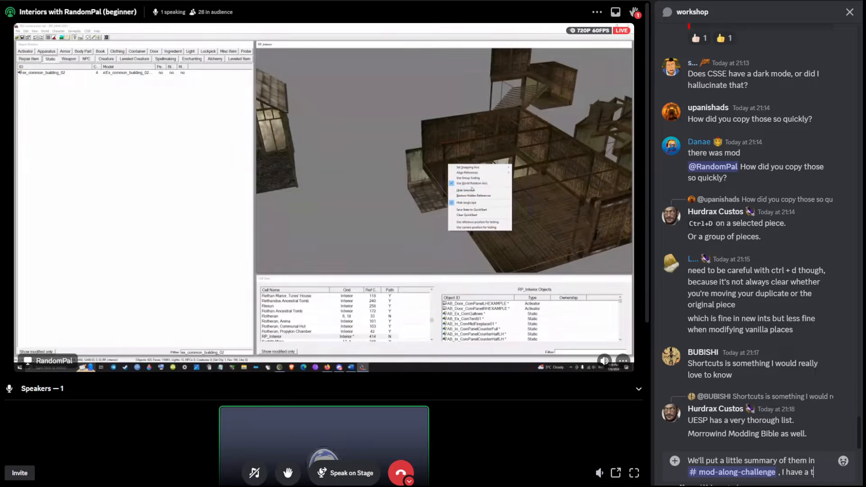
{"action": "type", "text": "ial v"}
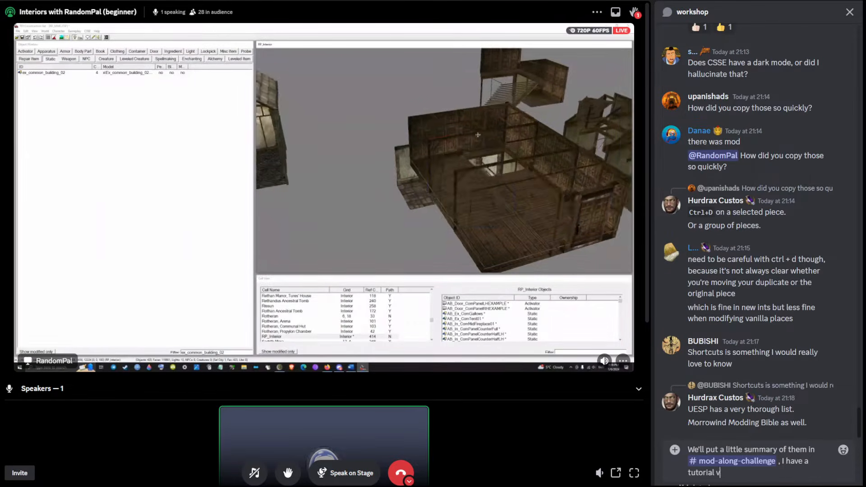
{"action": "type", "text": "ideo th"}
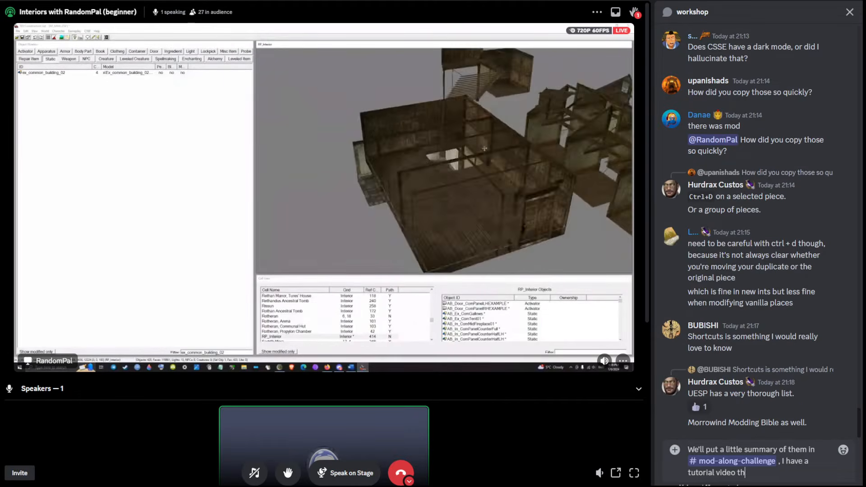
{"action": "type", "text": "at cover"}
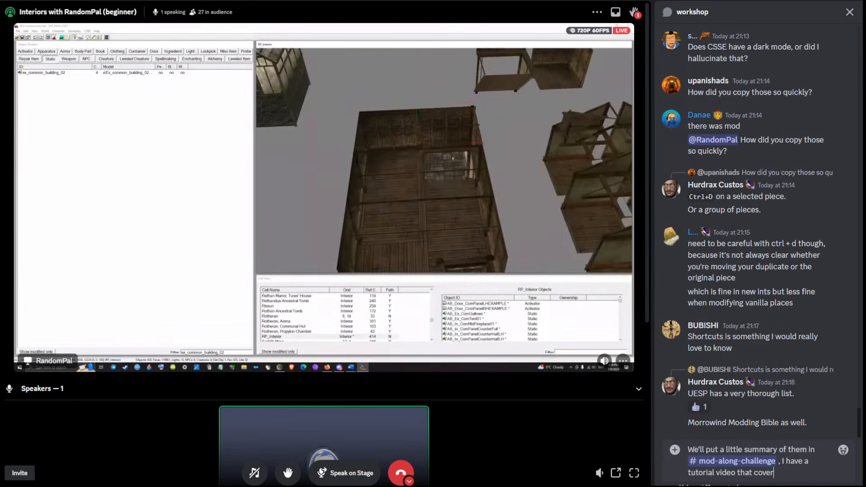
{"action": "type", "text": "s them"}
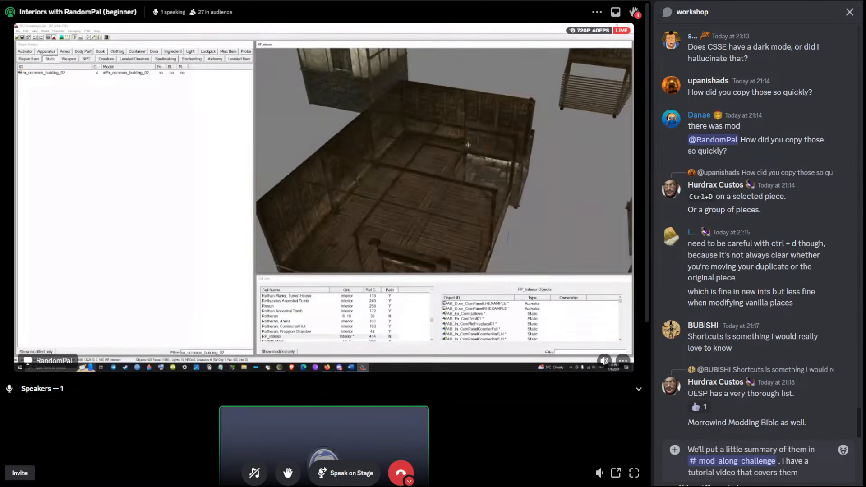
{"action": "type", "text": " too."}
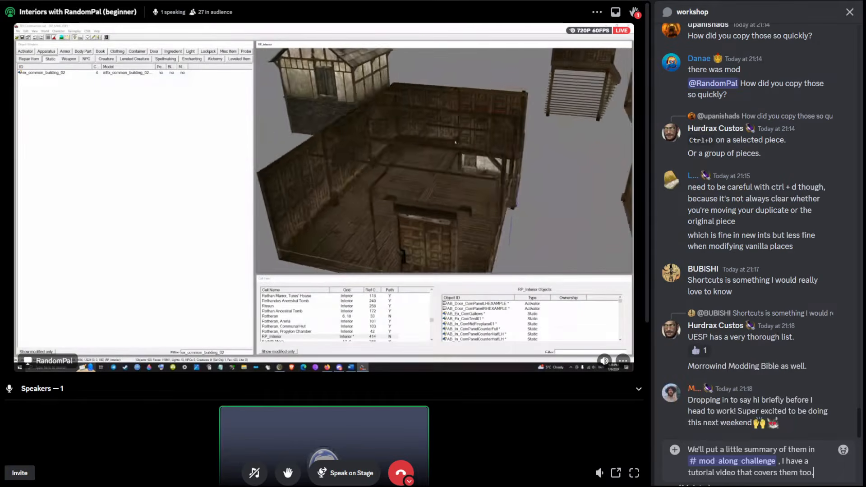
{"action": "key", "text": "Return"}
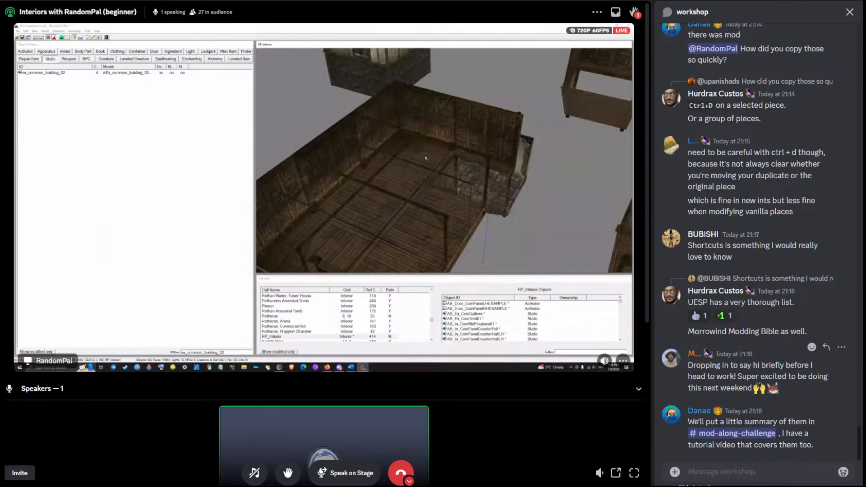
- React with the waving hand emoji to the chat message "Dropping in to say hi briefly before I head to work!"
{"action": "right_click", "coordinate": [769, 376]}
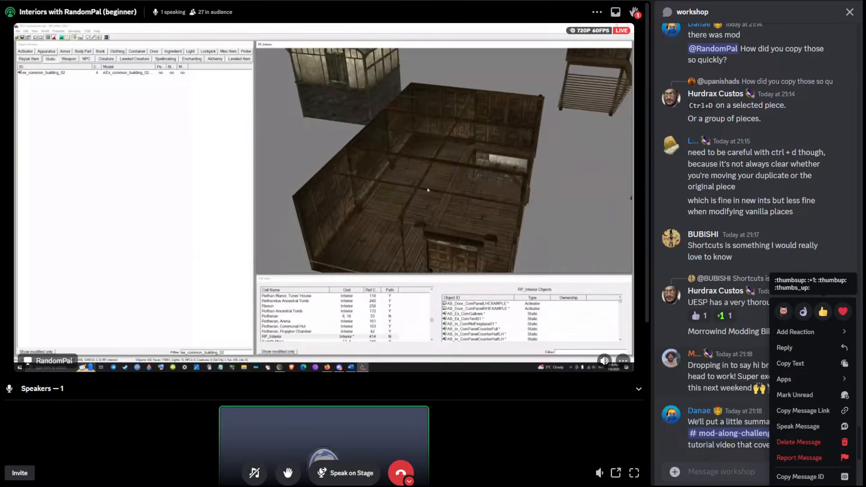
{"action": "left_click", "coordinate": [798, 331]}
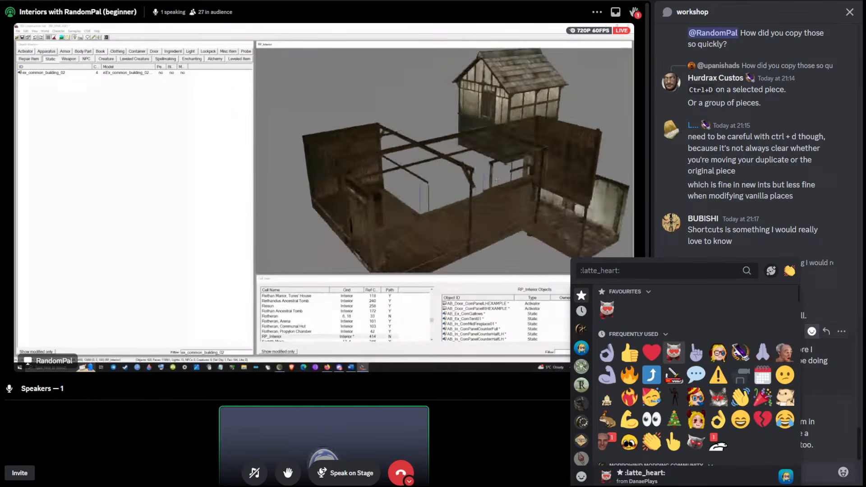
{"action": "type", "text": "wave"}
{"action": "key", "text": "Return"}
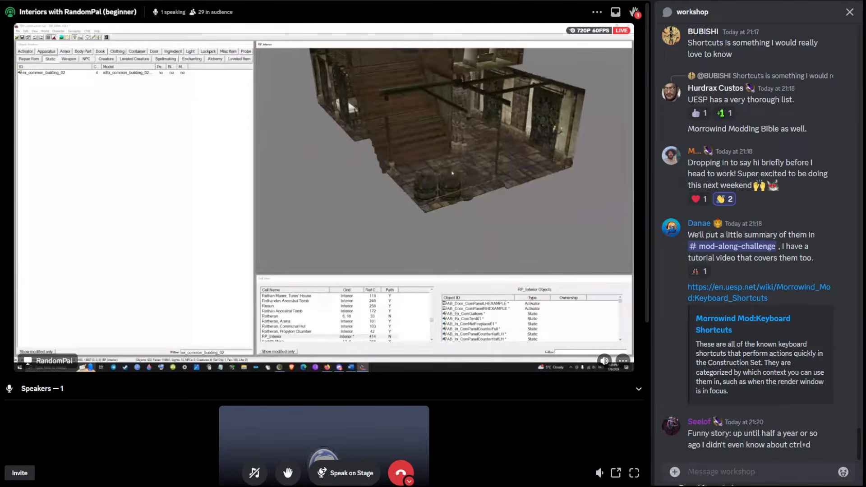
{"action": "type", "text": "*cookie cu"}
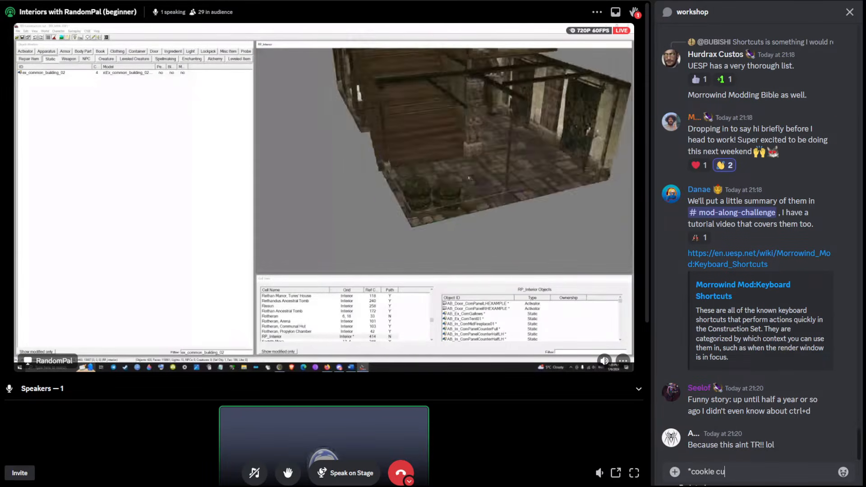
{"action": "type", "text": "tting*"}
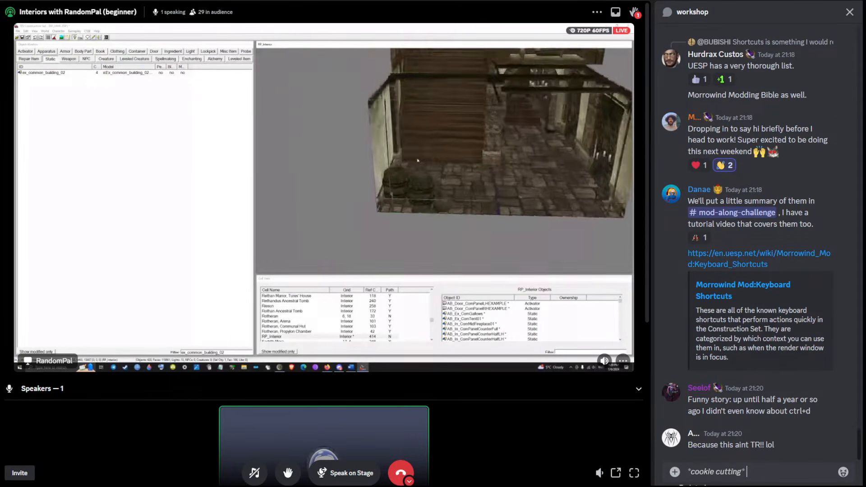
{"action": "type", "text": " is great"}
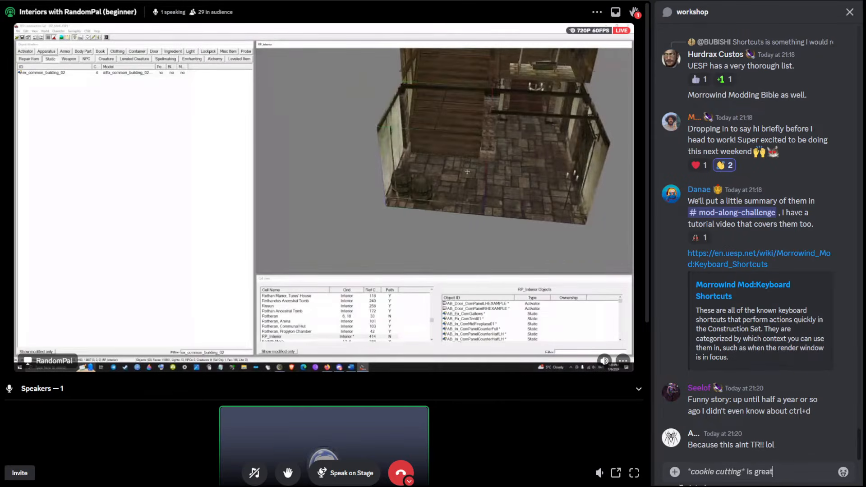
{"action": "type", "text": " to get you start"}
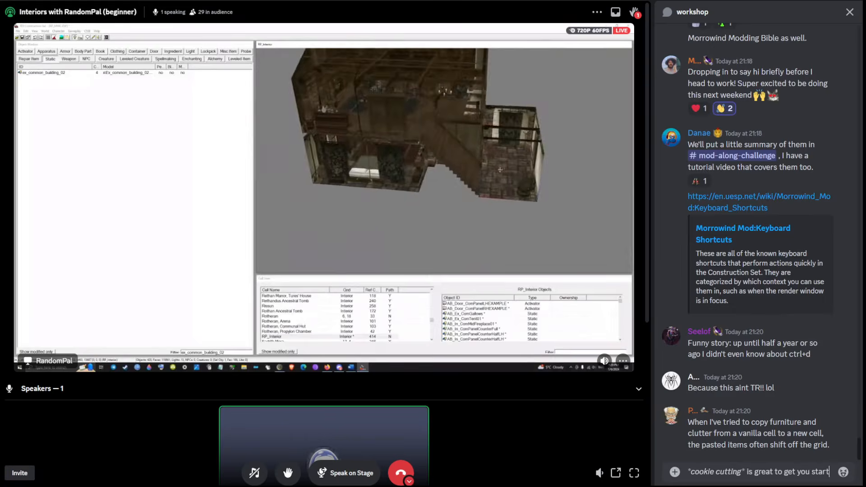
{"action": "type", "text": "ed though"}
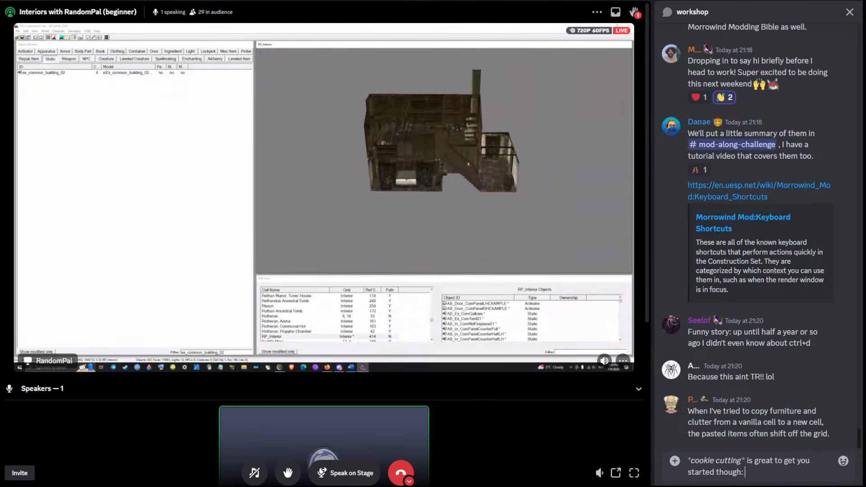
{"action": "type", "text": ": tons to le"}
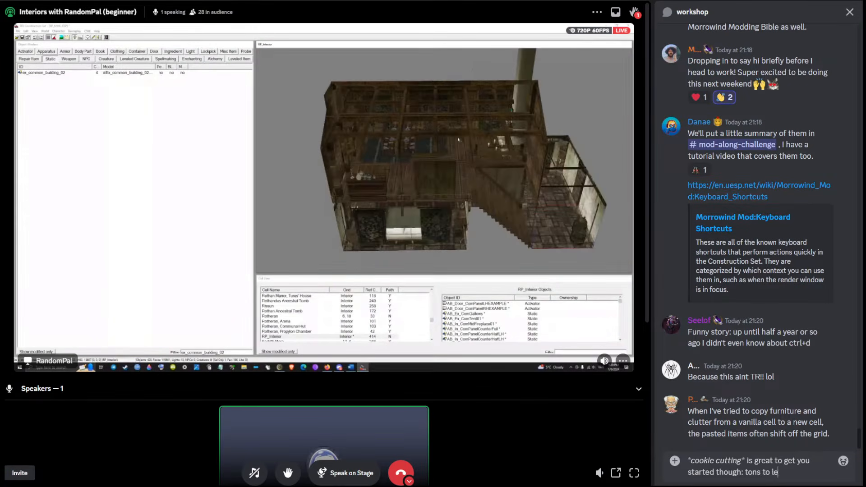
{"action": "type", "text": "arn from loo"}
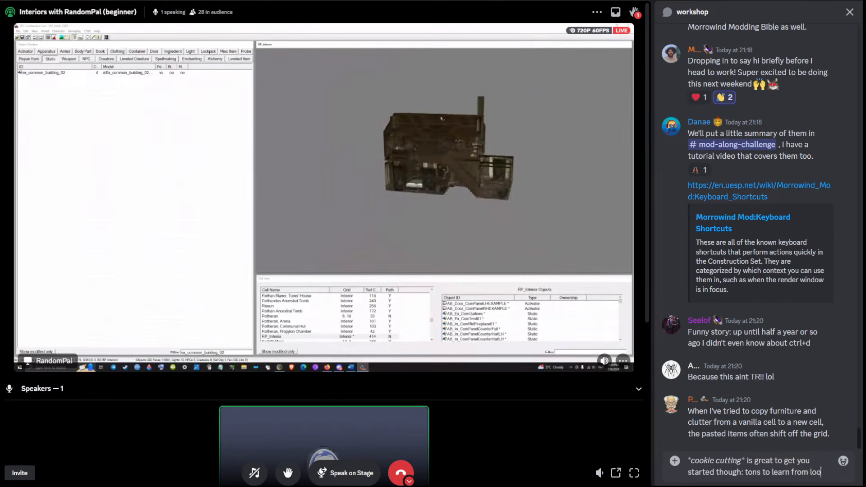
{"action": "type", "text": "king at wha"}
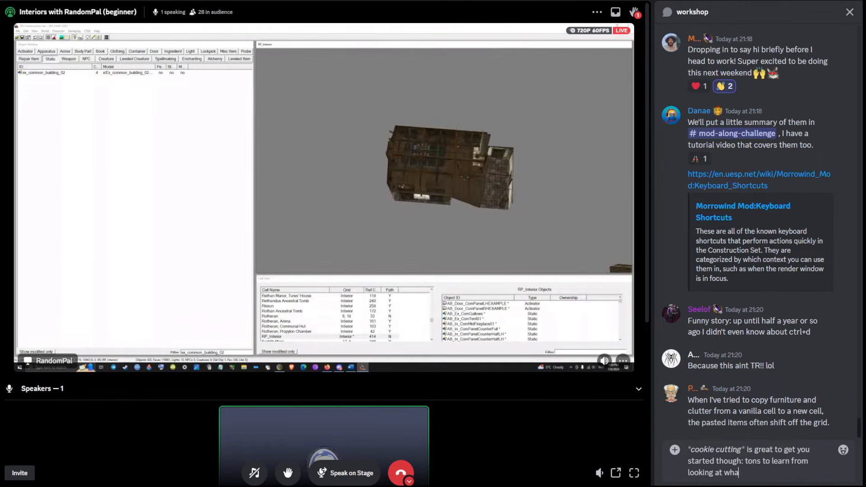
{"action": "type", "text": "t beth-dev"}
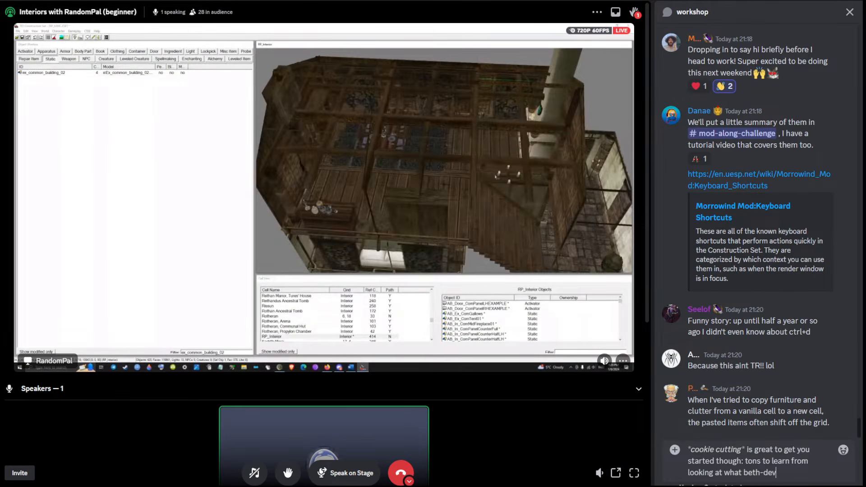
{"action": "type", "text": "s "}
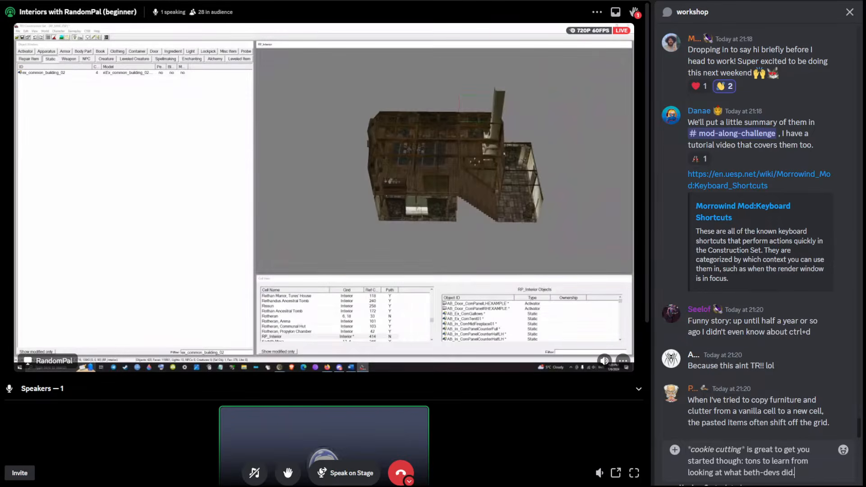
{"action": "type", "text": "did."}
{"action": "key", "text": "Return"}
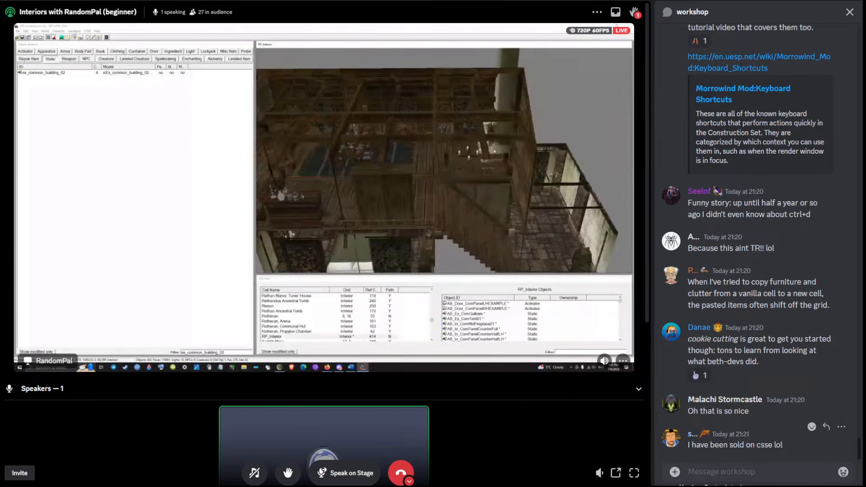
- Add a partying face reaction, found by searching "party", to the message "I have been sold on csse lol"
{"action": "left_click", "coordinate": [841, 426]}
{"action": "mouse_move", "coordinate": [766, 331]}
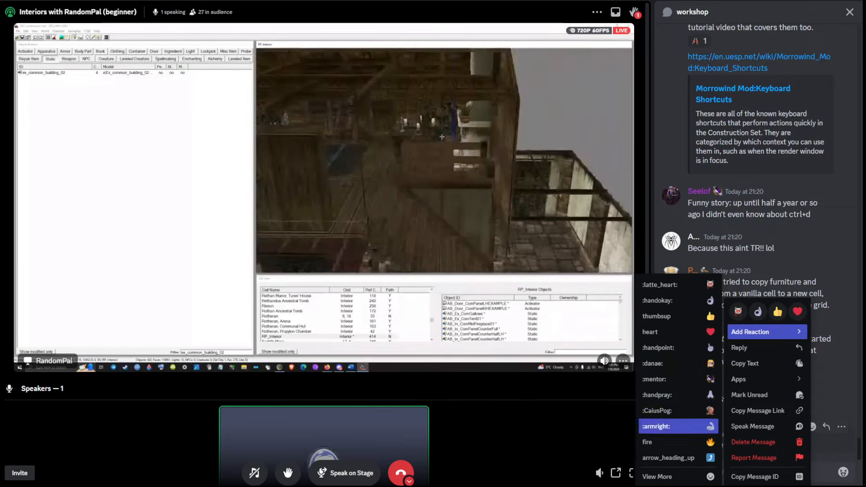
{"action": "left_click", "coordinate": [657, 476]}
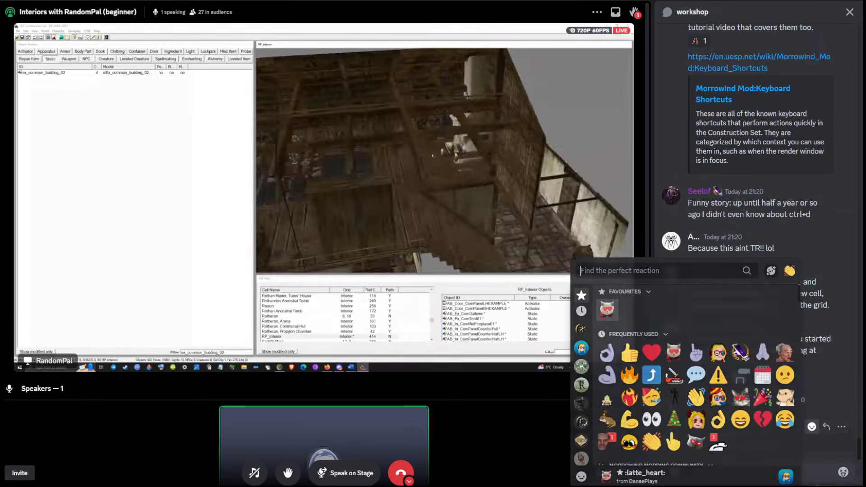
{"action": "type", "text": "party"}
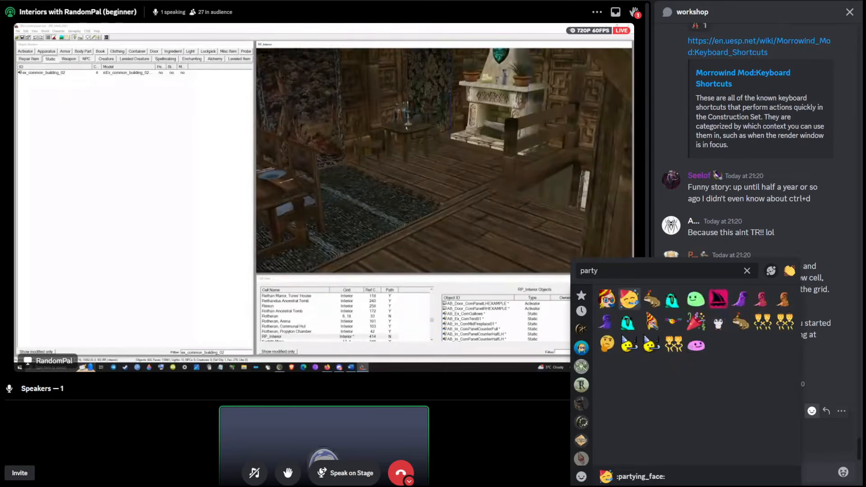
{"action": "left_click", "coordinate": [629, 299]}
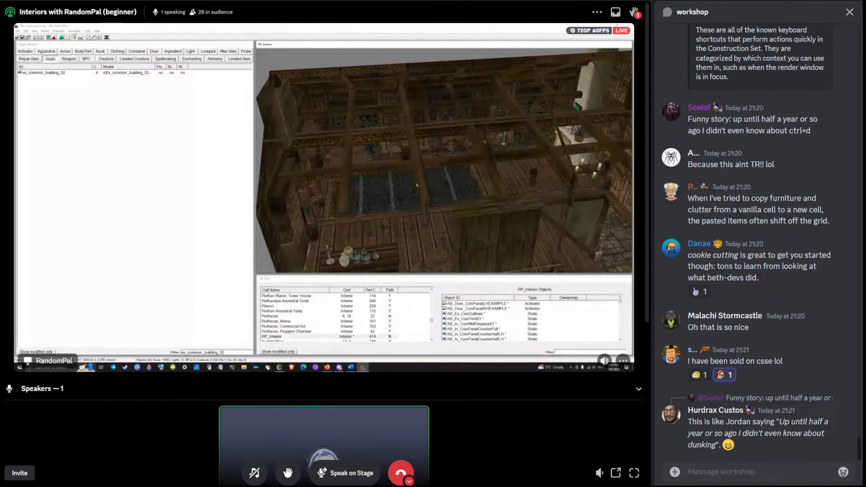
- Send "NOTE: you can resize your CS windows to something comfortable." in the workshop chat
{"action": "type", "text": "N"}
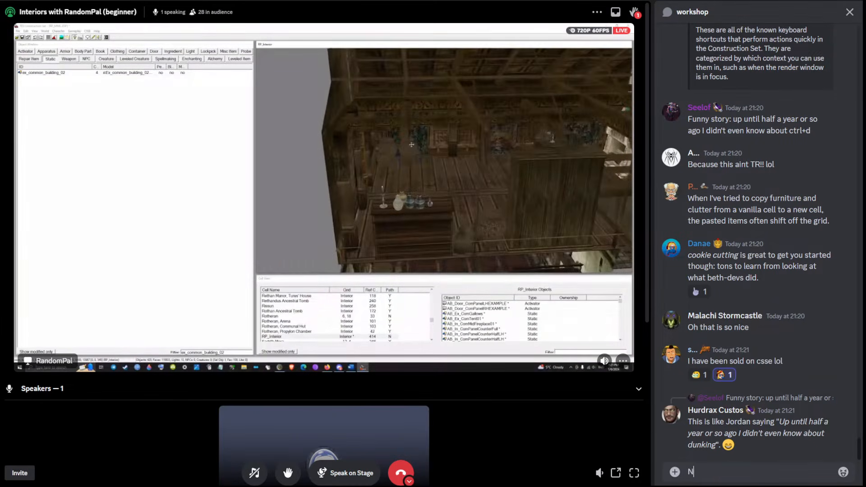
{"action": "type", "text": "OT"}
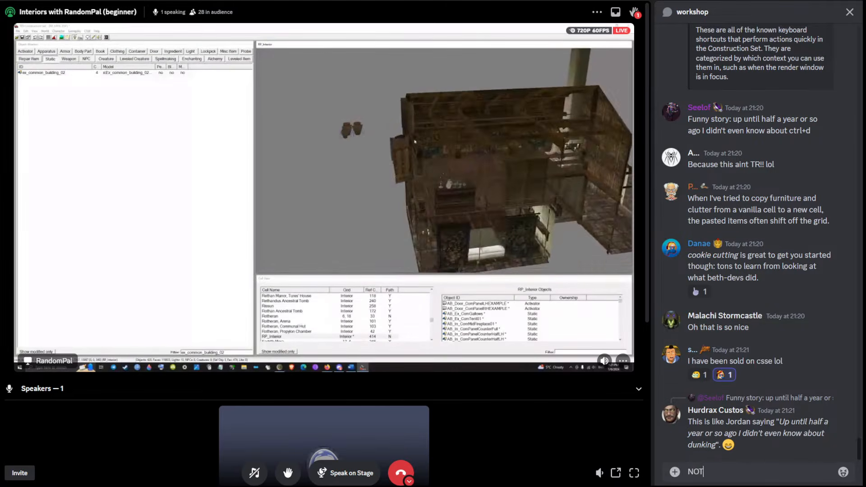
{"action": "type", "text": "E: you"}
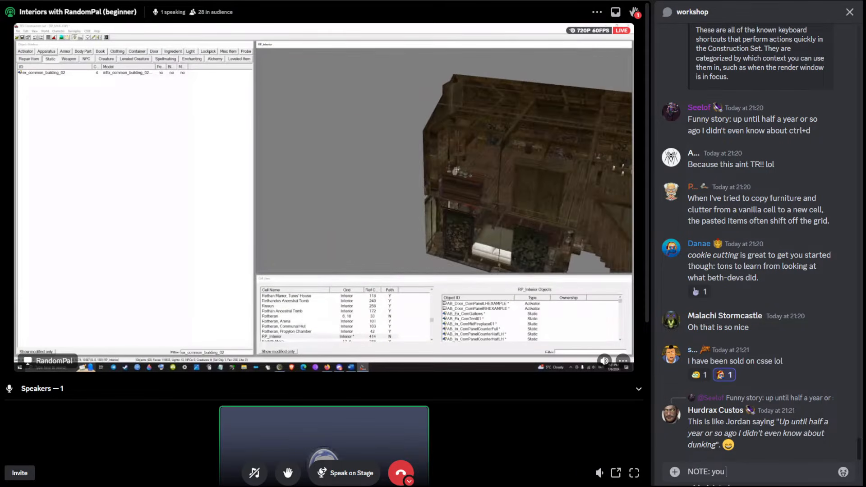
{"action": "type", "text": " can resize"}
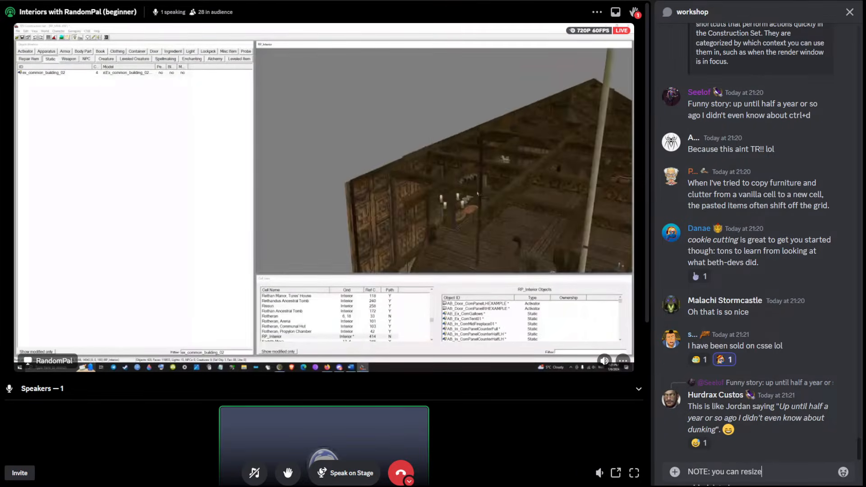
{"action": "type", "text": " your C"}
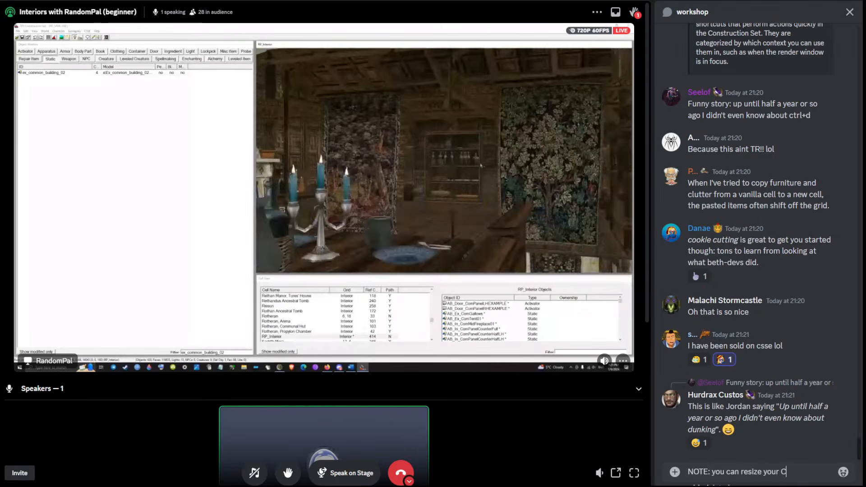
{"action": "type", "text": "S windows t"}
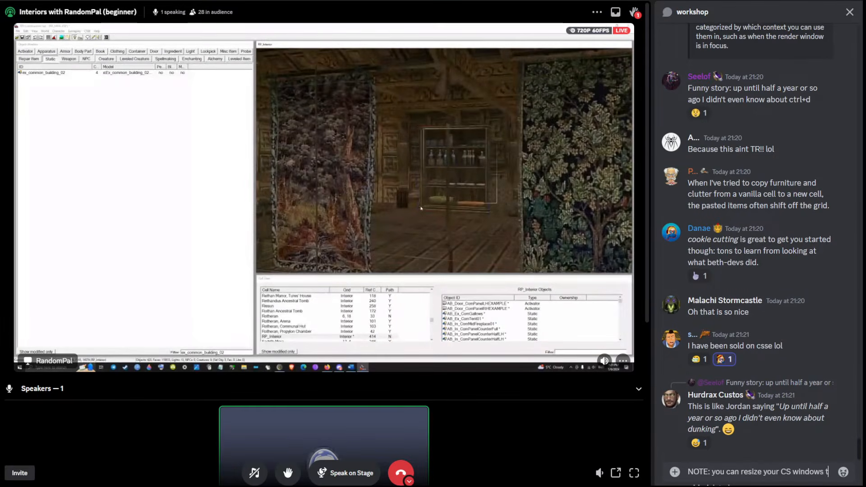
{"action": "type", "text": "o somethin"}
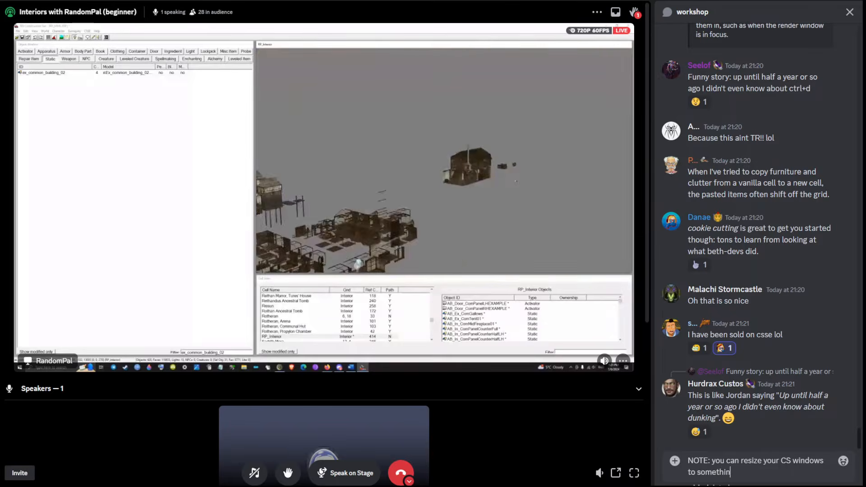
{"action": "type", "text": "g comforta"}
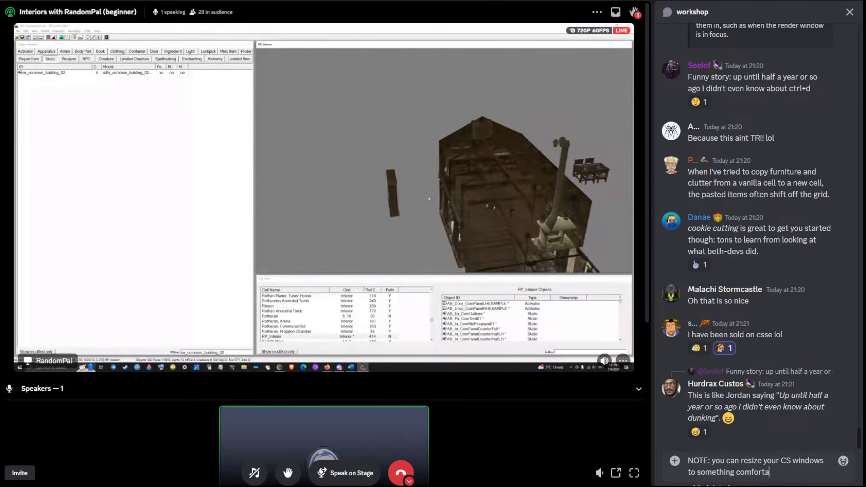
{"action": "type", "text": "ble."}
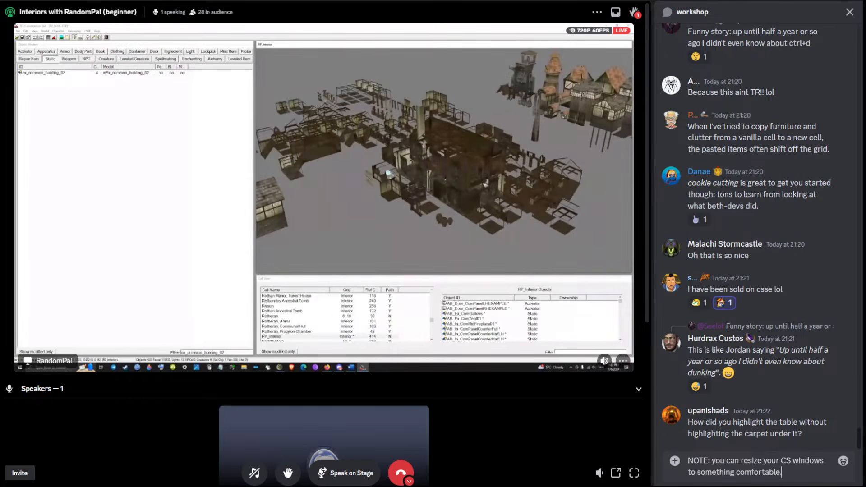
{"action": "key", "text": "Return"}
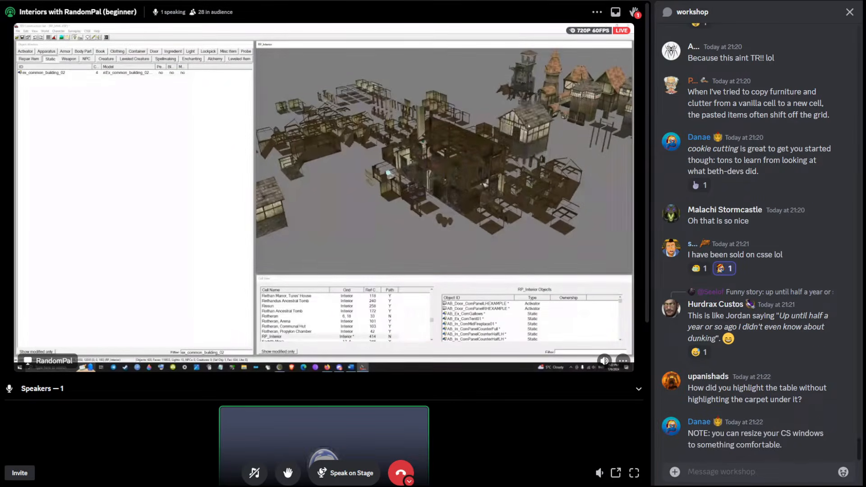
- Mention the workshop presenter and relay the copied audience question "How did you highlight the table without highlighting the carpet under it?"
{"action": "left_click_drag", "start_coordinate": [802, 399], "coordinate": [688, 388]}
{"action": "key", "text": "ctrl+c"}
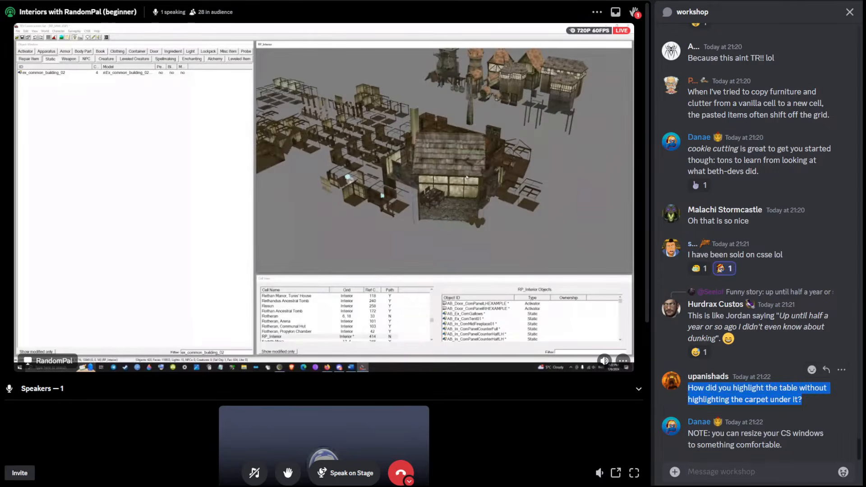
{"action": "left_click", "coordinate": [687, 471]}
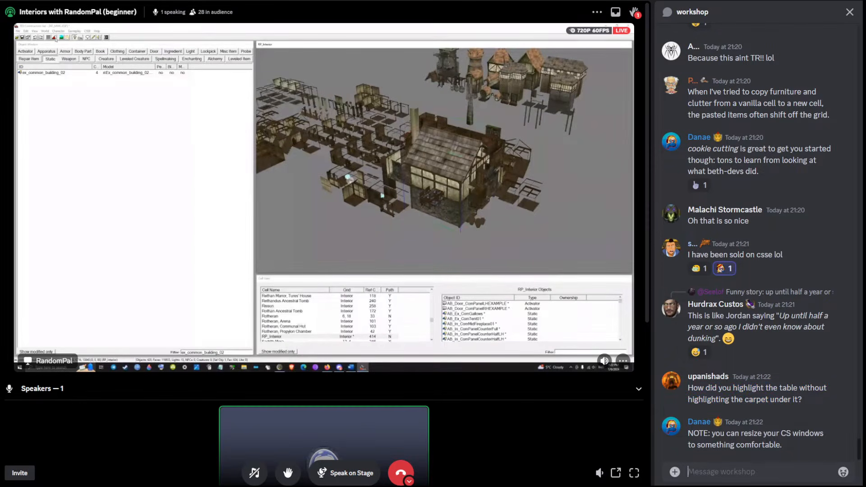
{"action": "type", "text": "@rand"}
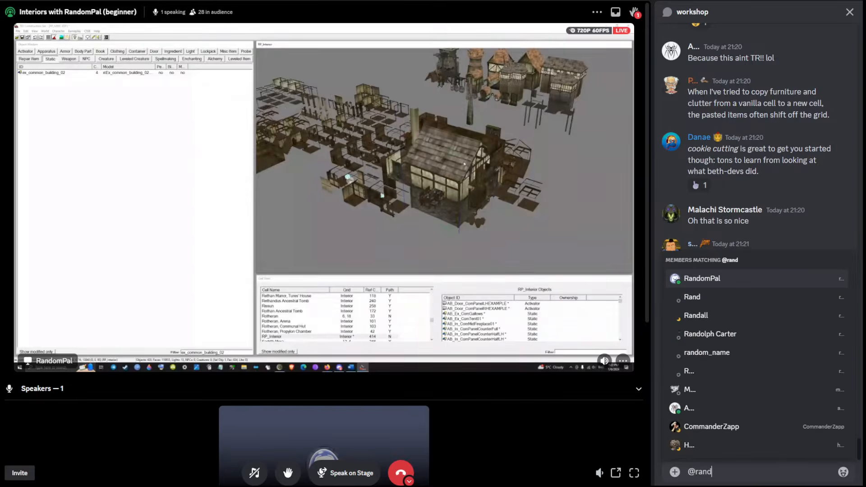
{"action": "key", "text": "Tab"}
{"action": "key", "text": "ctrl+v"}
{"action": "key", "text": "Return"}
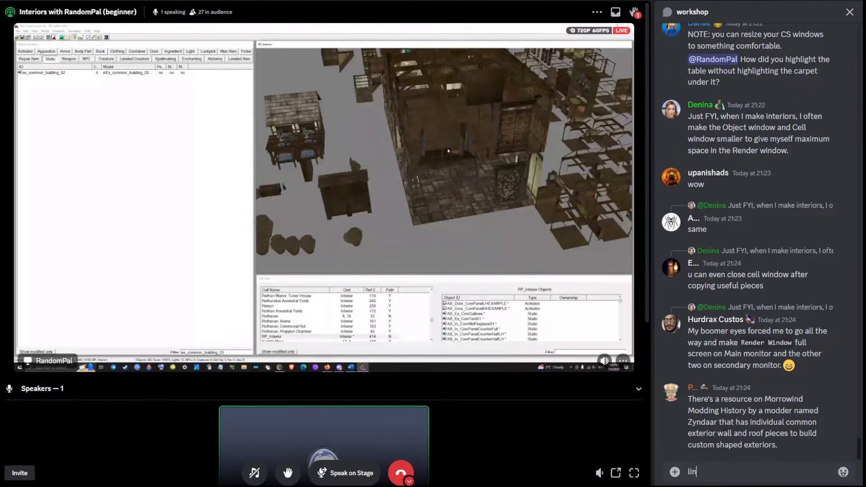
- Send "link Prof if you have it" with the handpray emoji in the workshop chat
{"action": "type", "text": "k P"}
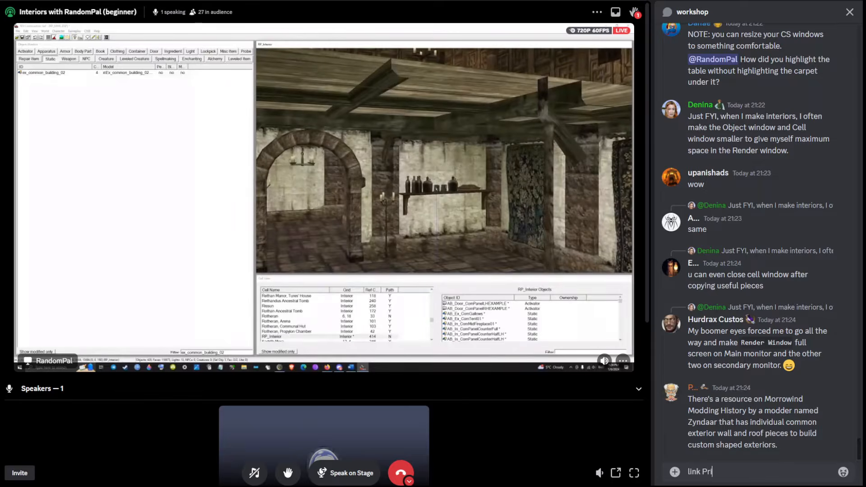
{"action": "type", "text": "ri"}
{"action": "key", "text": "BackSpace"}
{"action": "key", "text": "BackSpace"}
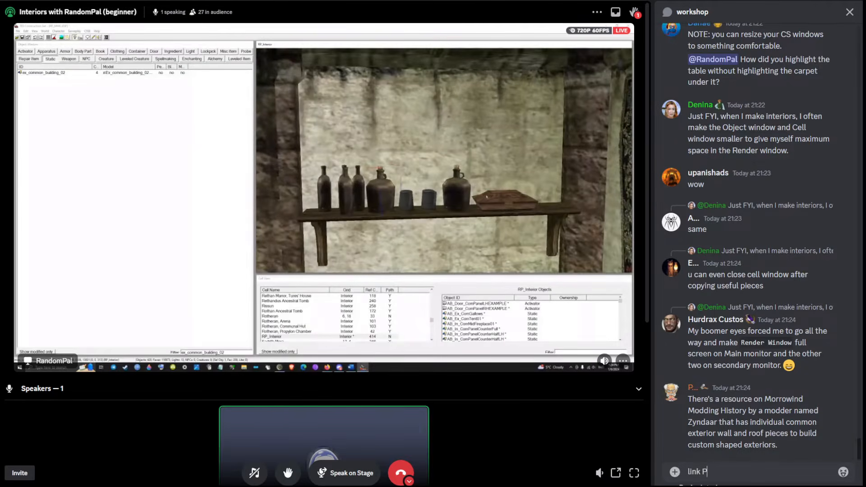
{"action": "type", "text": "rof if"}
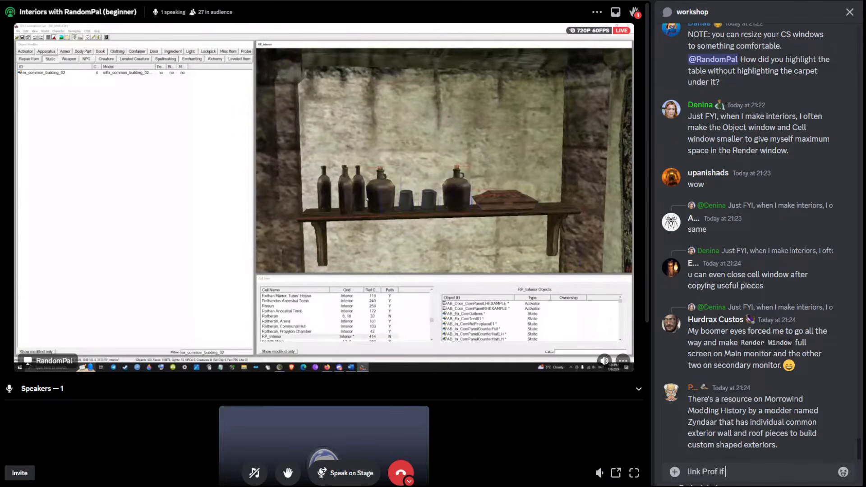
{"action": "type", "text": " you have i"}
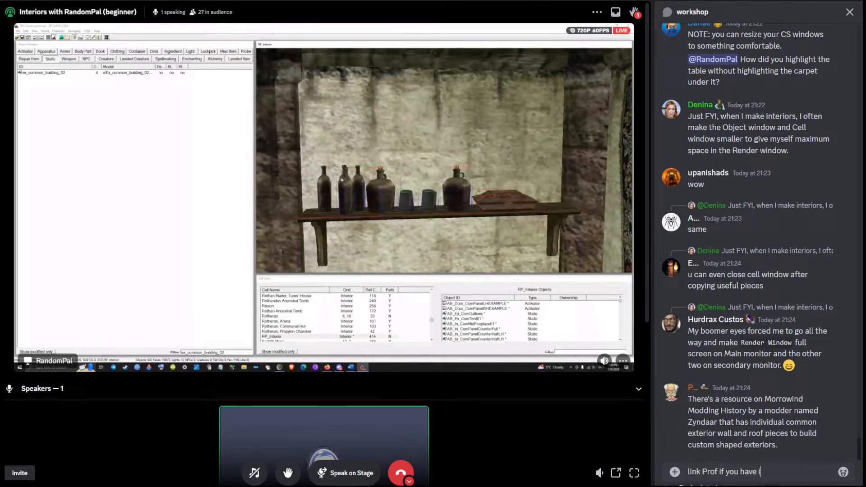
{"action": "type", "text": "t :pray"}
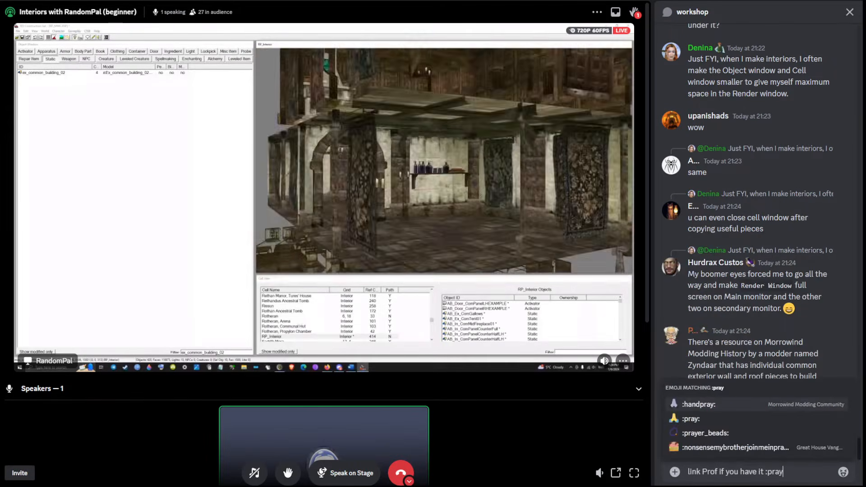
{"action": "key", "text": "Return"}
{"action": "key", "text": "Return"}
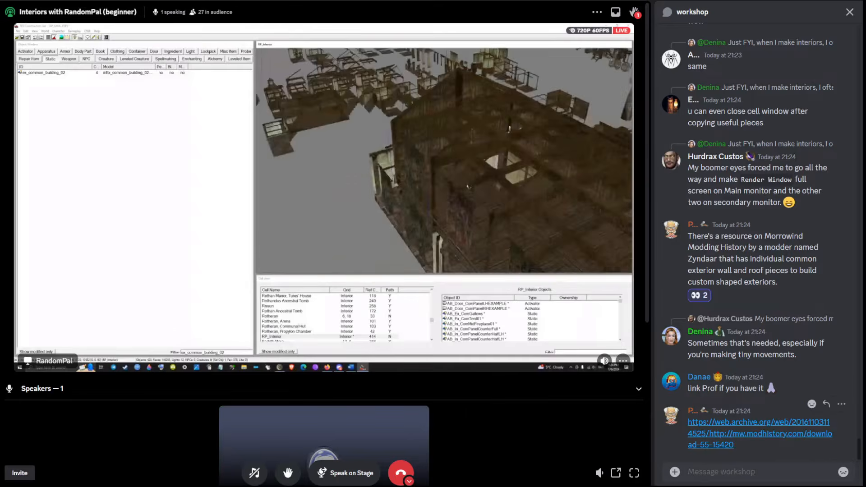
- Thank the member for the shared archive link by sending "thx!" in the workshop chat
{"action": "type", "text": "th"}
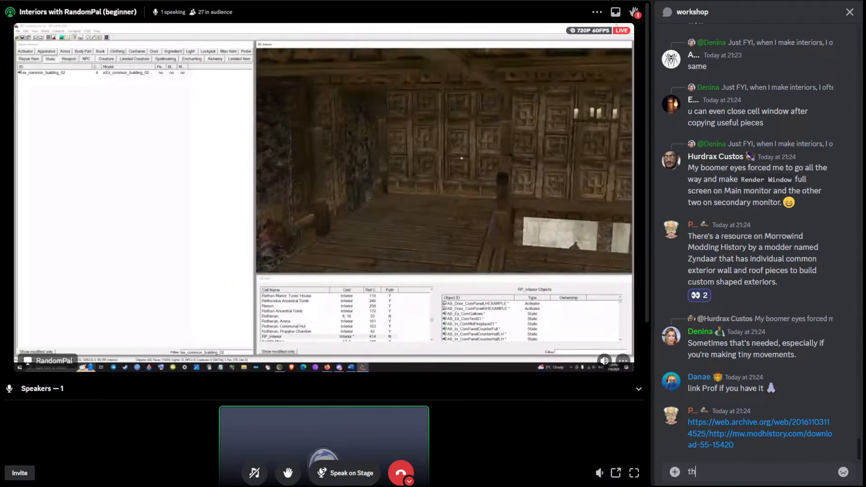
{"action": "type", "text": "x!"}
{"action": "key", "text": "Return"}
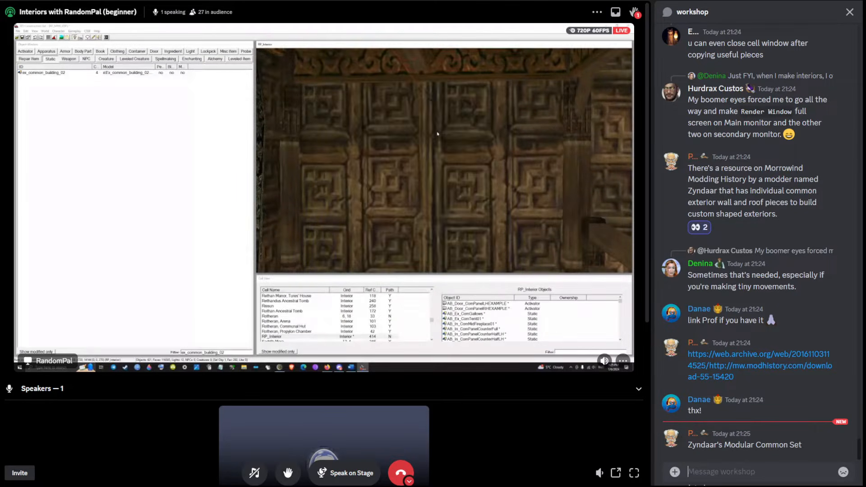
- Send "HINT: hold shift to move an object in a specific direction (x, y, z)" in the workshop chat
{"action": "type", "text": "HINT: shi"}
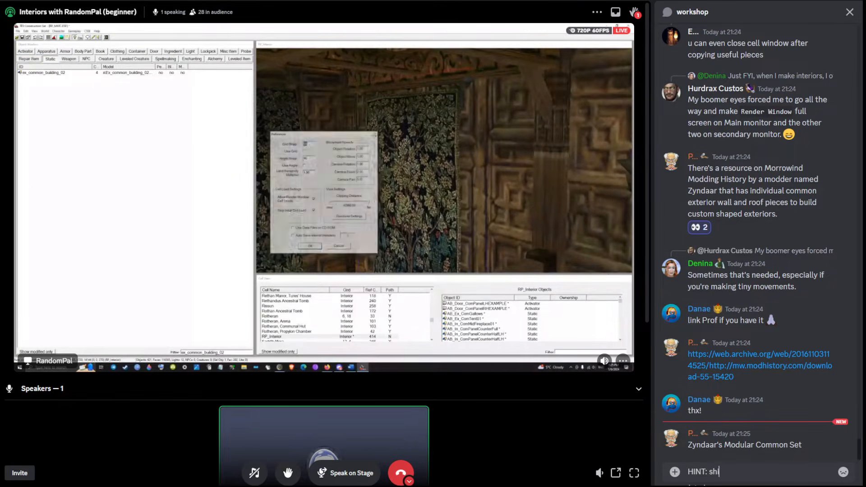
{"action": "type", "text": "ft"}
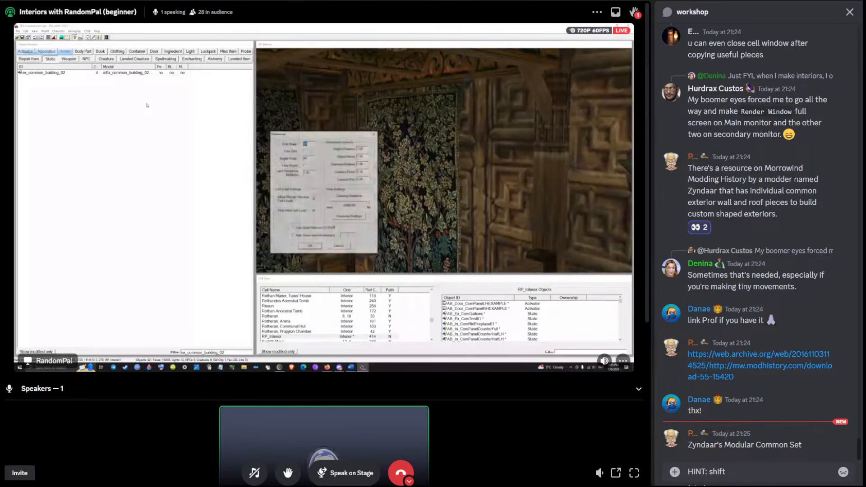
{"action": "key", "text": "BackSpace"}
{"action": "key", "text": "BackSpace"}
{"action": "key", "text": "BackSpace"}
{"action": "key", "text": "BackSpace"}
{"action": "key", "text": "BackSpace"}
{"action": "key", "text": "BackSpace"}
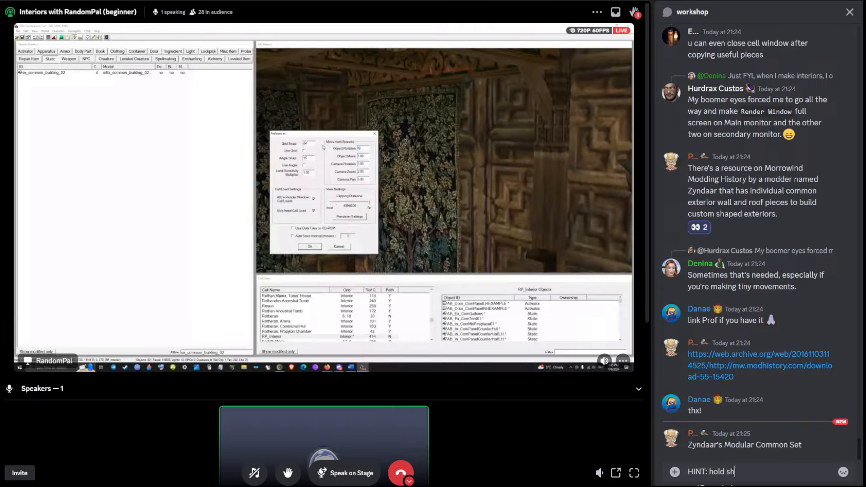
{"action": "type", "text": "hold shift to move"}
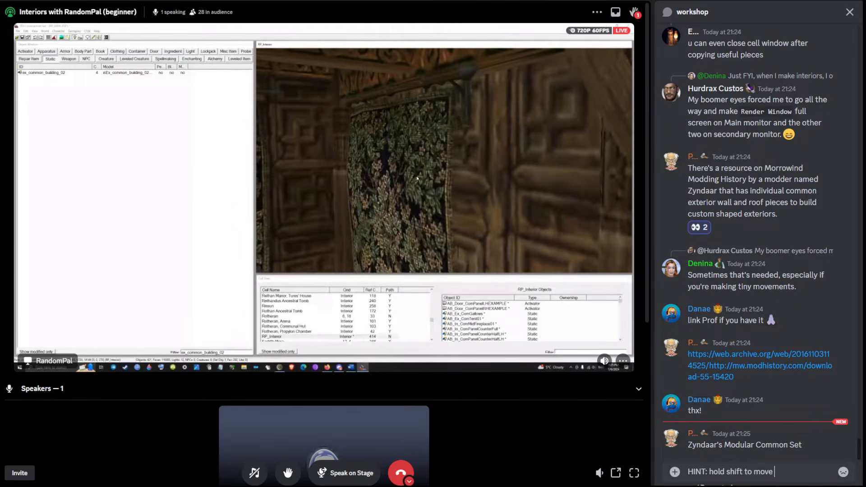
{"action": "type", "text": " an obje"}
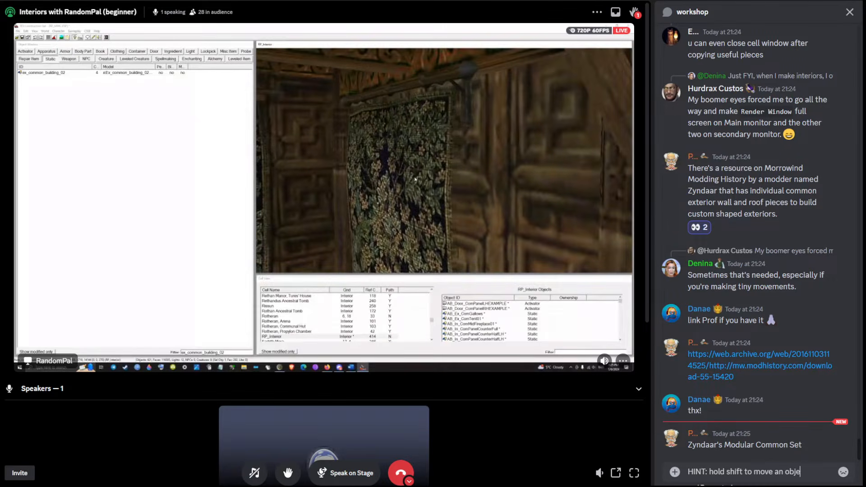
{"action": "type", "text": "ct in a spe"}
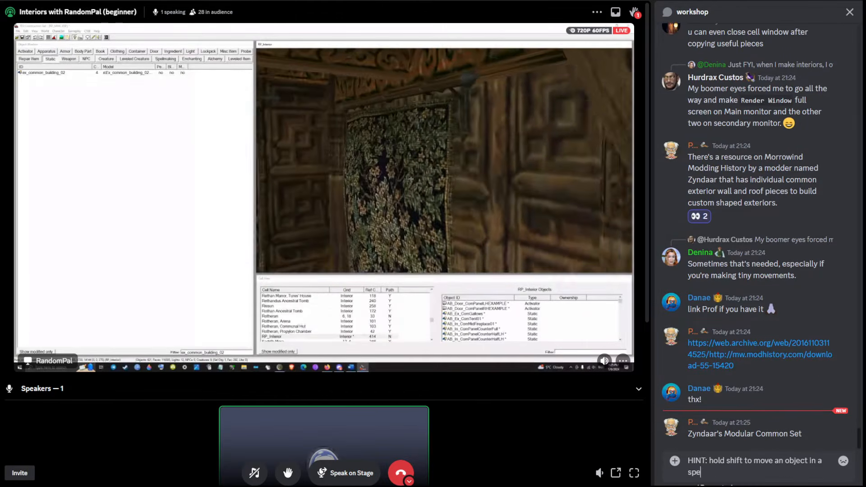
{"action": "type", "text": "cific dire"}
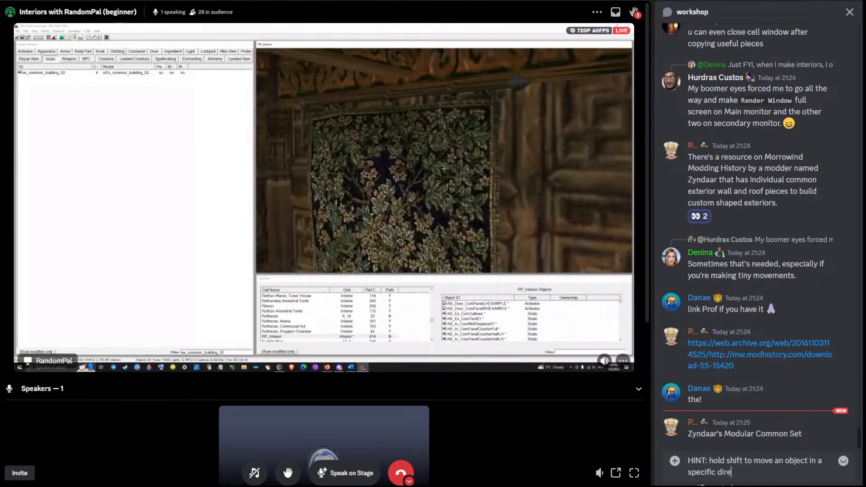
{"action": "type", "text": "ction (x,"}
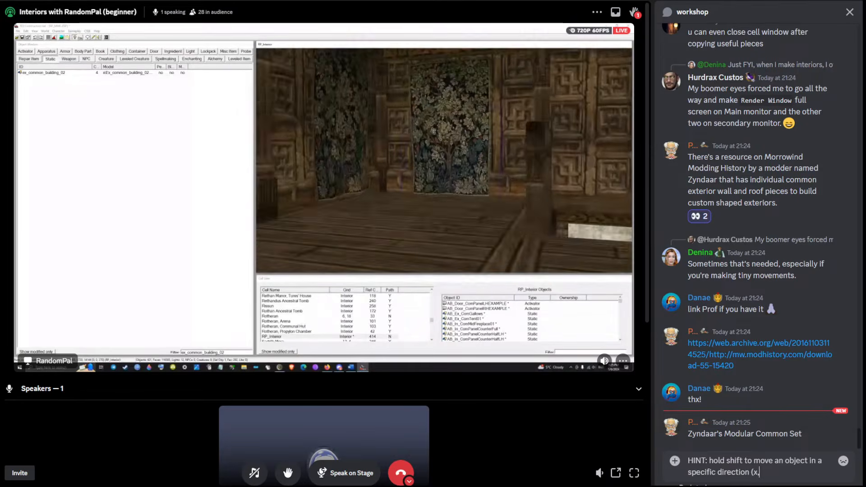
{"action": "type", "text": " y,"}
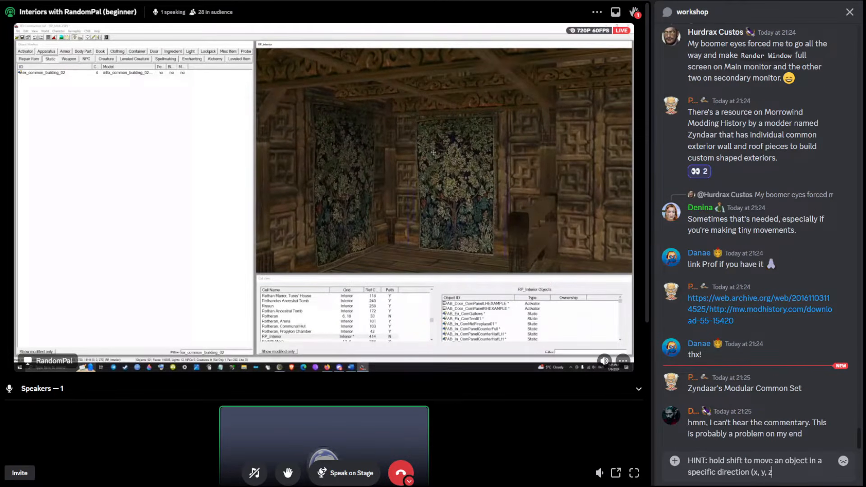
{"action": "type", "text": " z)"}
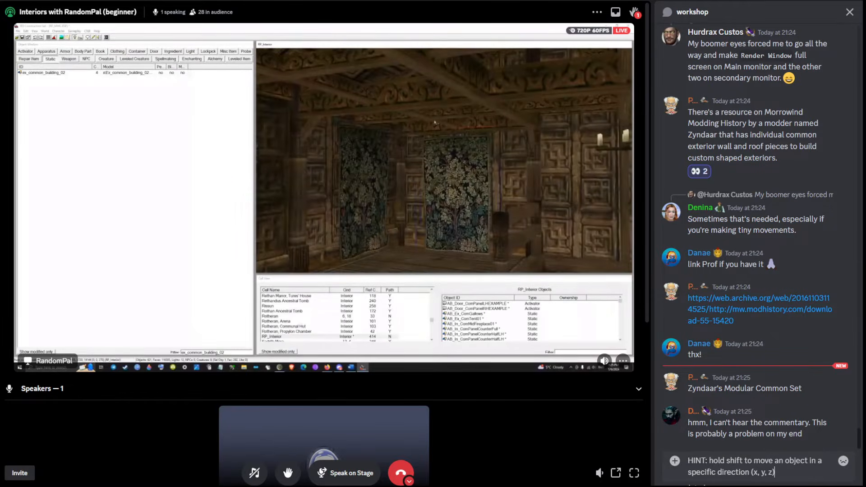
{"action": "key", "text": "Return"}
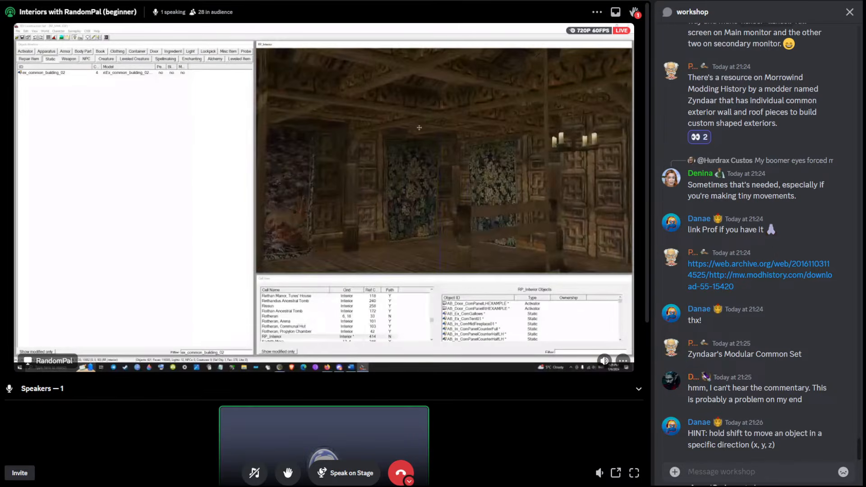
- Reply "sound is good, yes" to the message about not hearing the commentary
{"action": "right_click", "coordinate": [751, 387]}
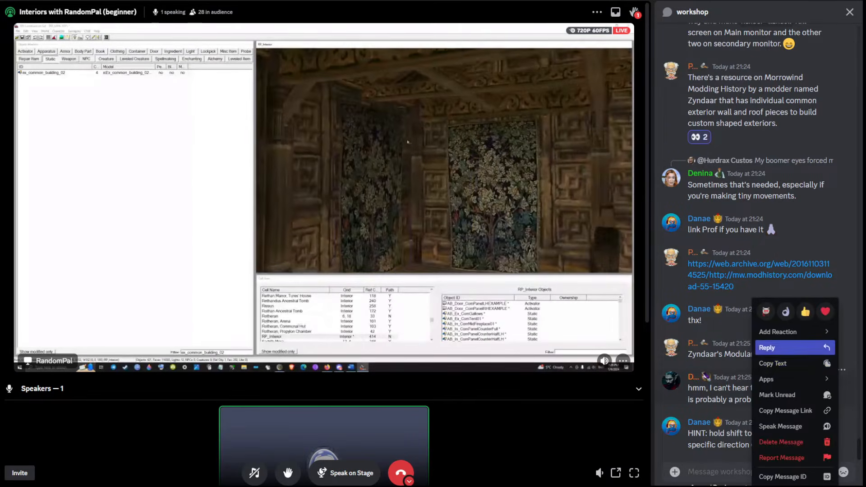
{"action": "left_click", "coordinate": [772, 348]}
{"action": "type", "text": "sound "}
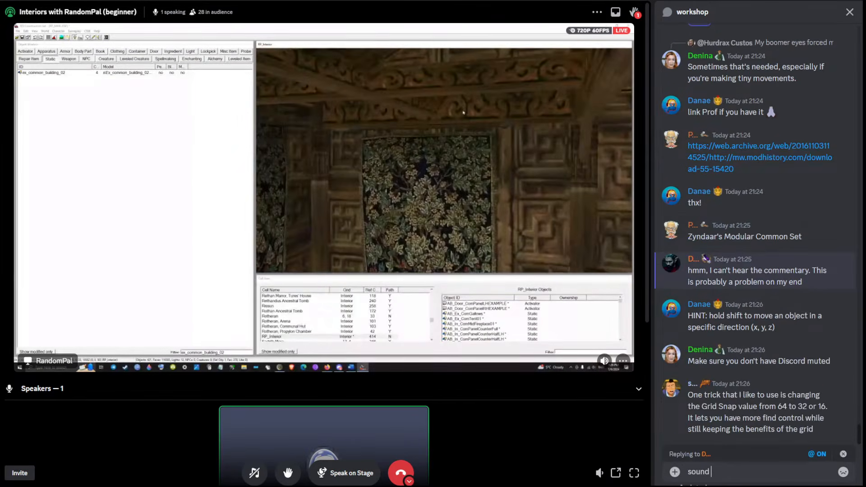
{"action": "type", "text": "is good,"}
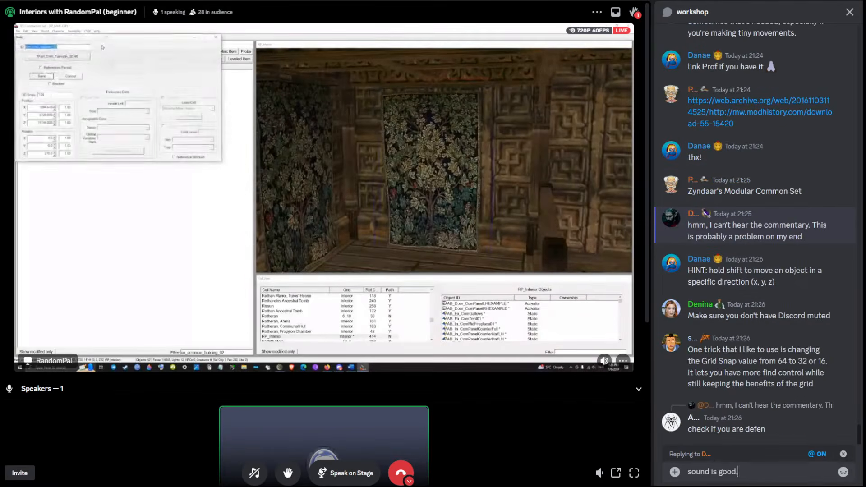
{"action": "type", "text": " yes"}
{"action": "key", "text": "Return"}
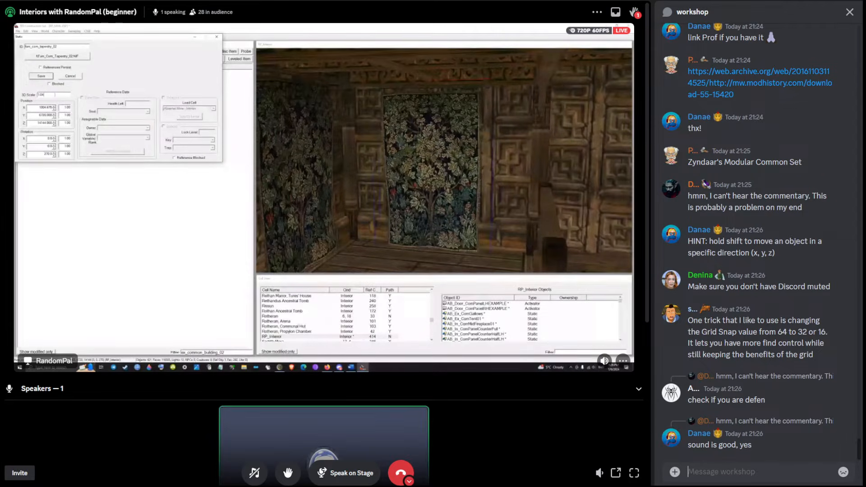
- Add a handpoint reaction to the message about changing the Grid Snap value from 64 to 32 or 16
{"action": "left_click", "coordinate": [841, 302]}
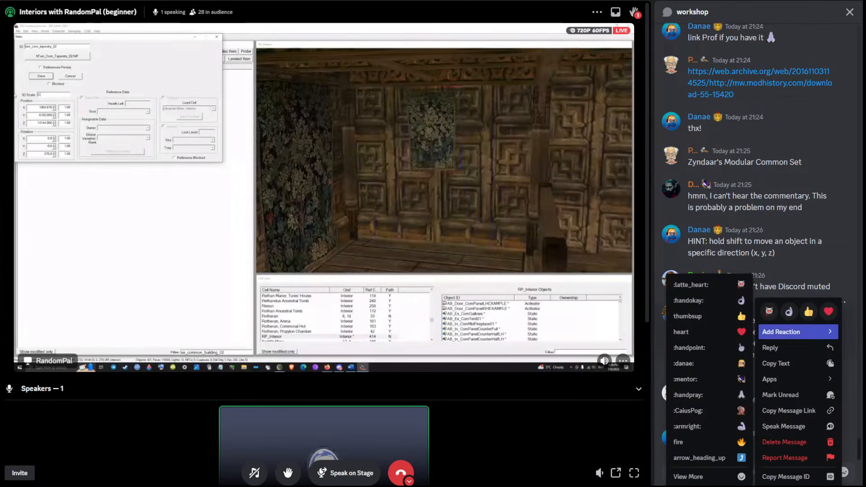
{"action": "mouse_move", "coordinate": [794, 331]}
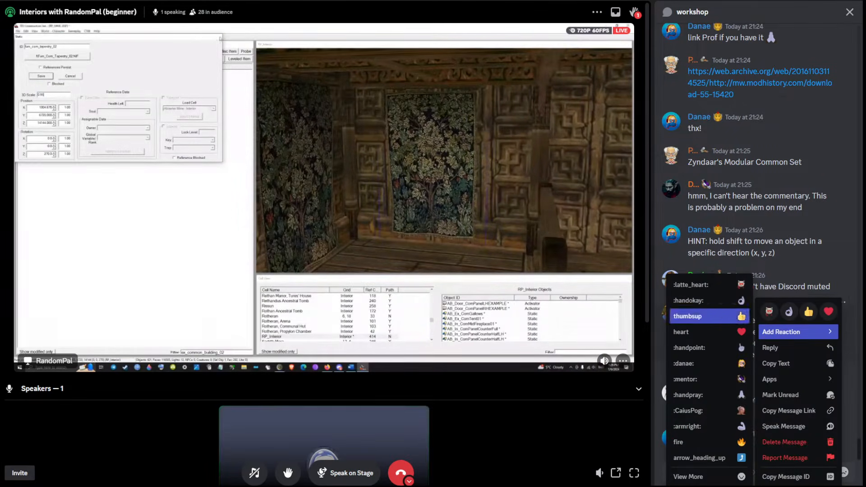
{"action": "left_click", "coordinate": [704, 348]}
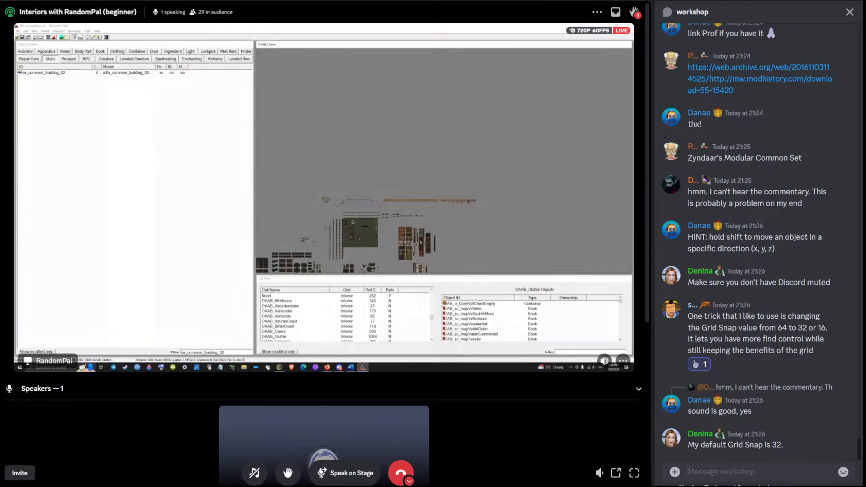
- Send "furniture shopping!" in the workshop chat
{"action": "type", "text": "furniur"}
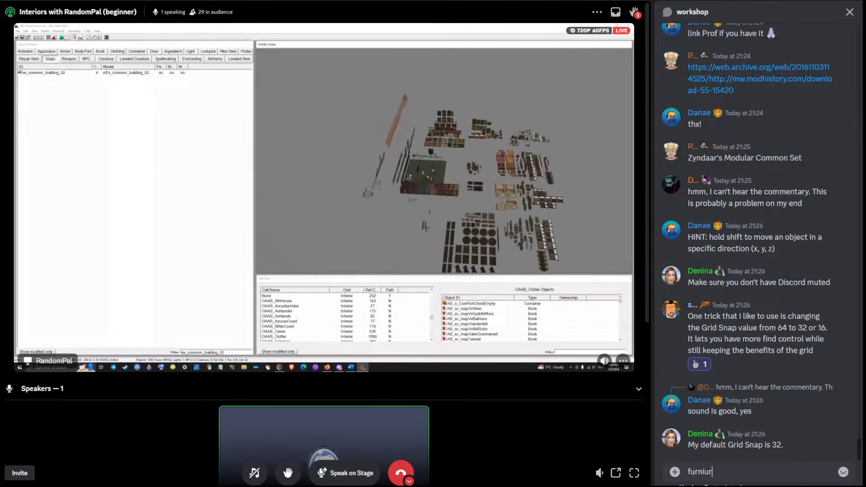
{"action": "key", "text": "BackSpace"}
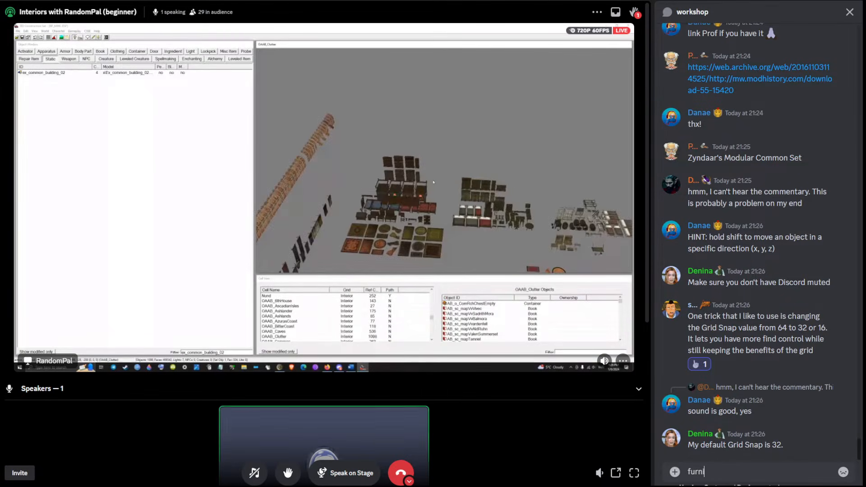
{"action": "type", "text": "ture sho"}
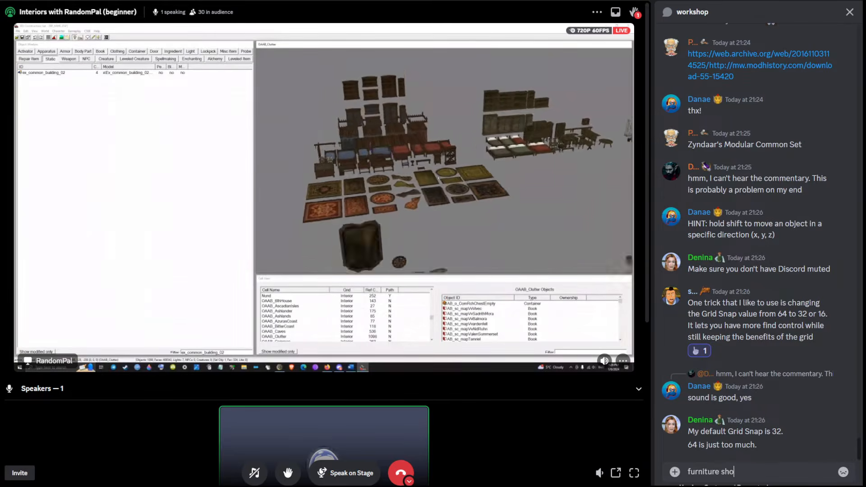
{"action": "type", "text": "pping!"}
{"action": "key", "text": "Return"}
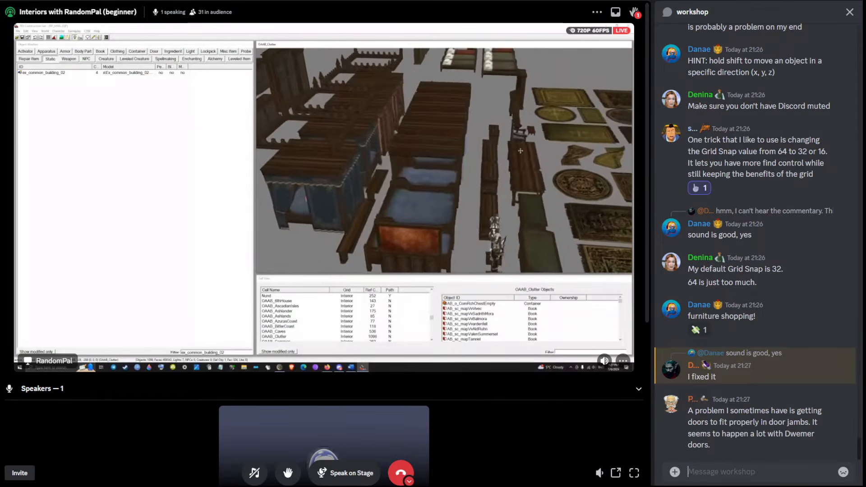
- Send "Yeah, lots of manual fitting with doors" in the workshop chat
{"action": "type", "text": "Yea"}
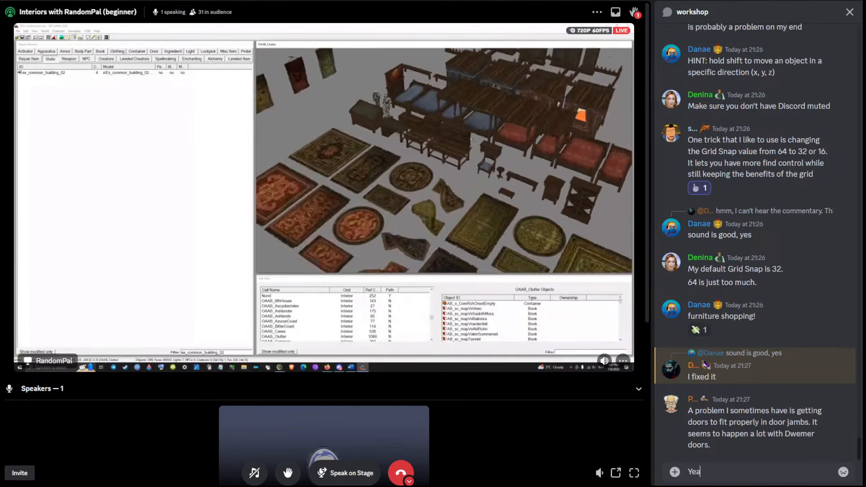
{"action": "type", "text": "h, lots of manual"}
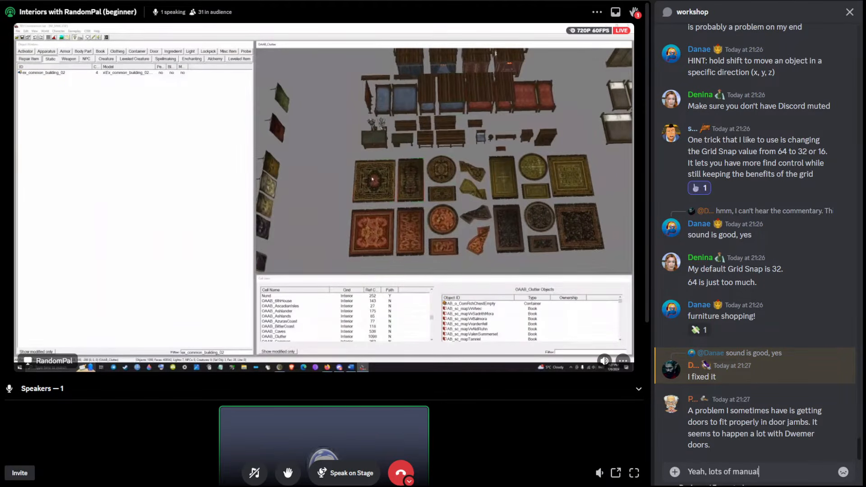
{"action": "type", "text": " fitting "}
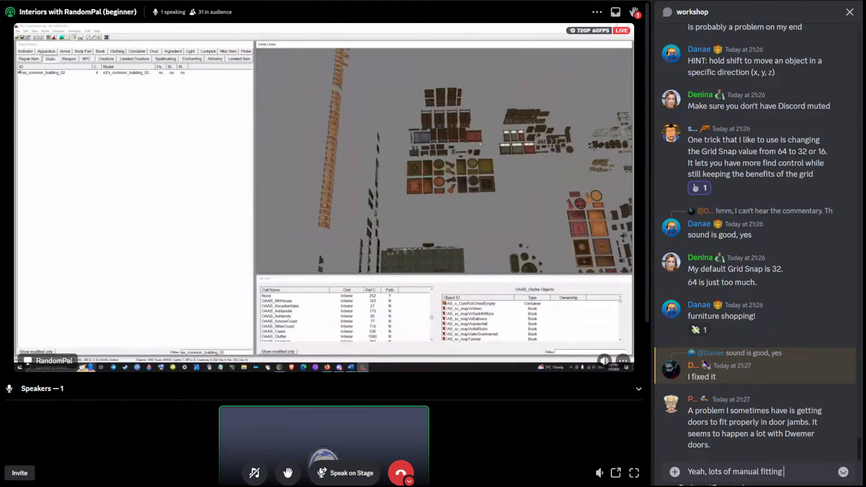
{"action": "type", "text": "with "}
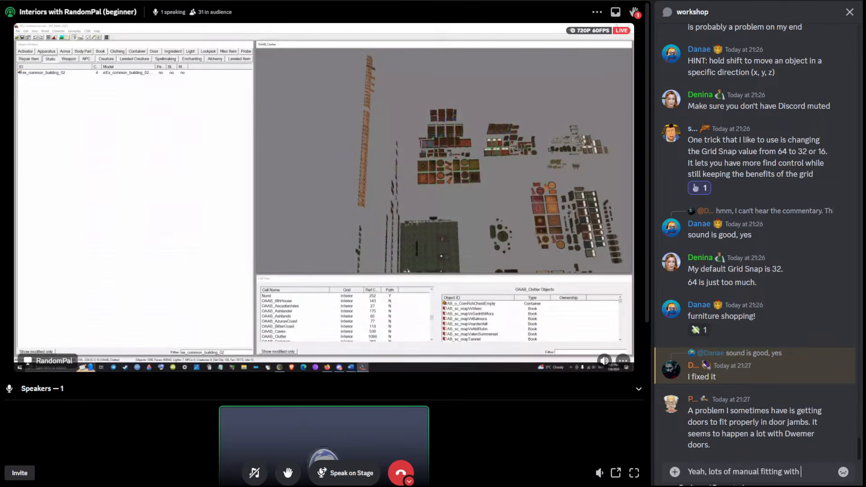
{"action": "type", "text": "those"}
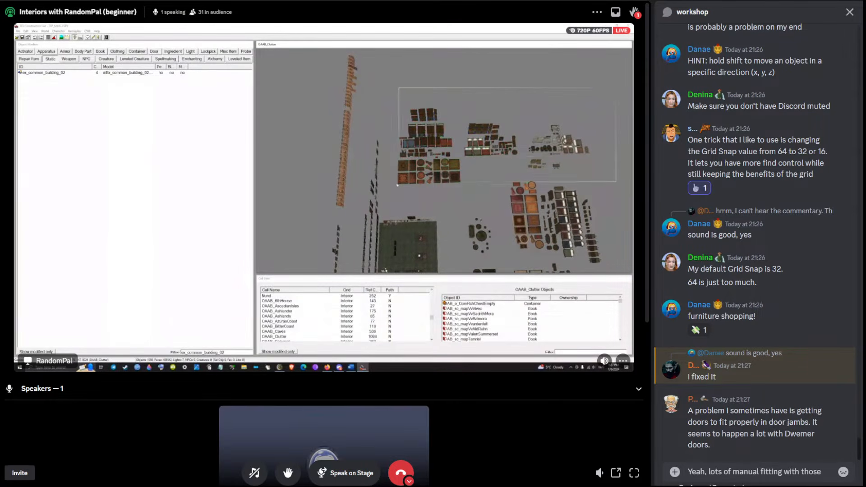
{"action": "key", "text": "BackSpace"}
{"action": "key", "text": "BackSpace"}
{"action": "key", "text": "BackSpace"}
{"action": "type", "text": "door"}
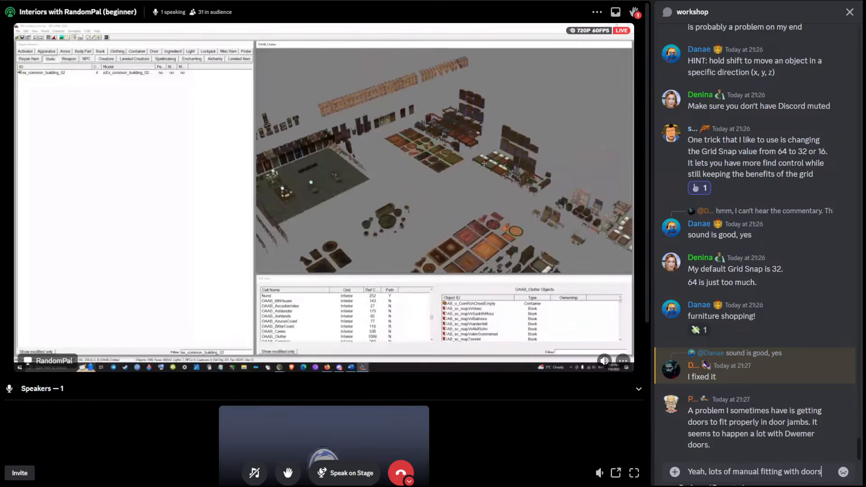
{"action": "key", "text": "Return"}
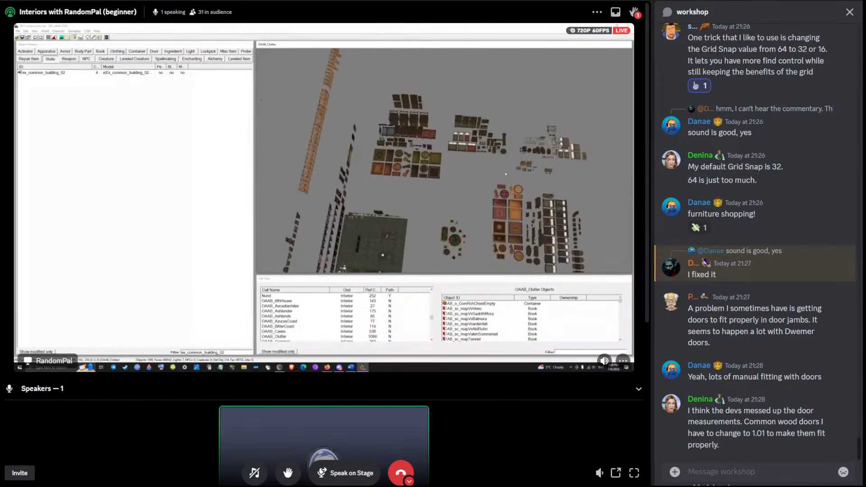
- Add a thumbs-up reaction to the "I fixed it" message
{"action": "right_click", "coordinate": [697, 276]}
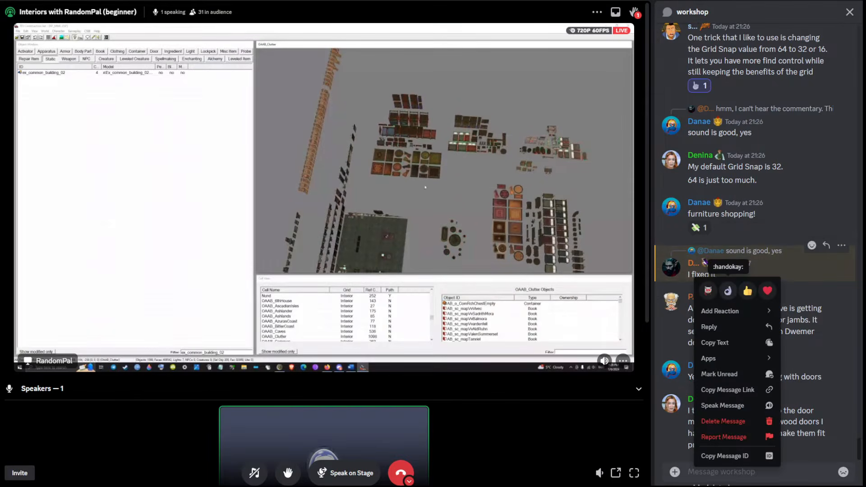
{"action": "left_click", "coordinate": [748, 290]}
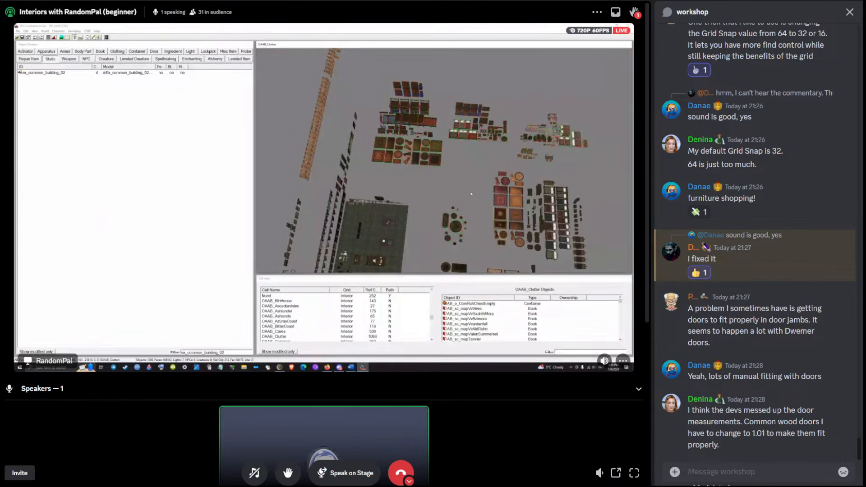
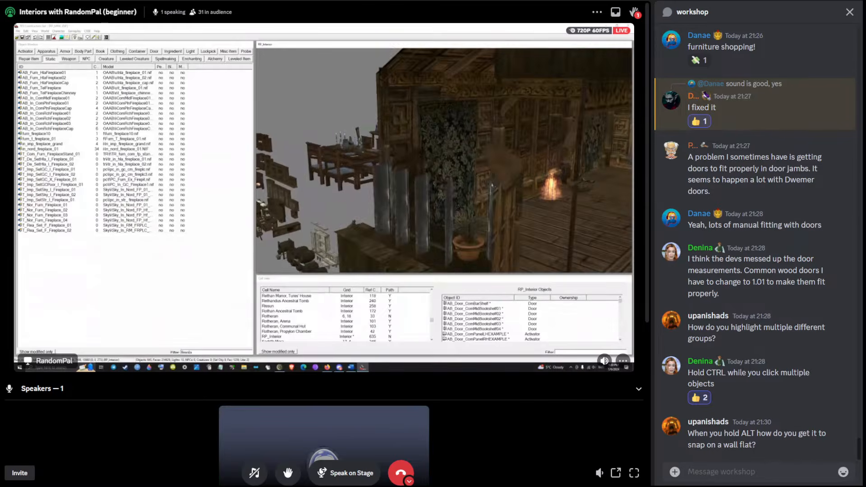
- Reply "csse feature." to the message asking how to snap an object flat on a wall while holding ALT
{"action": "right_click", "coordinate": [712, 433]}
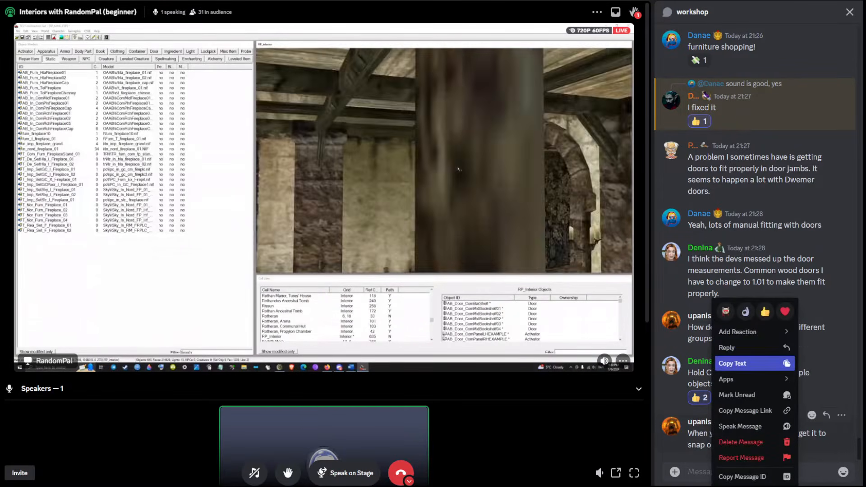
{"action": "left_click", "coordinate": [739, 348]}
{"action": "type", "text": "cs"}
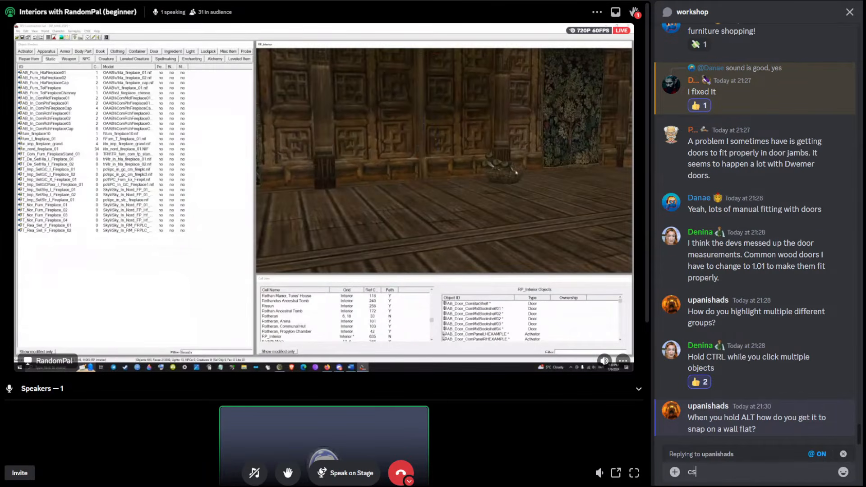
{"action": "type", "text": "se feature"}
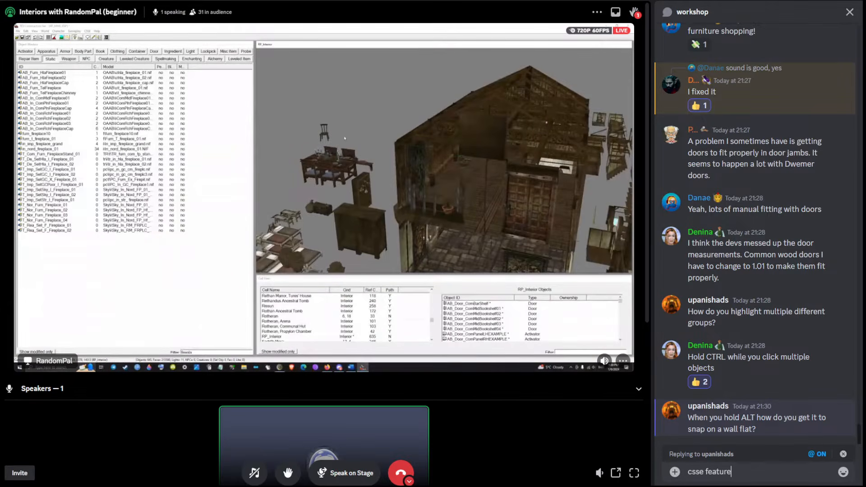
{"action": "type", "text": "."}
{"action": "key", "text": "Return"}
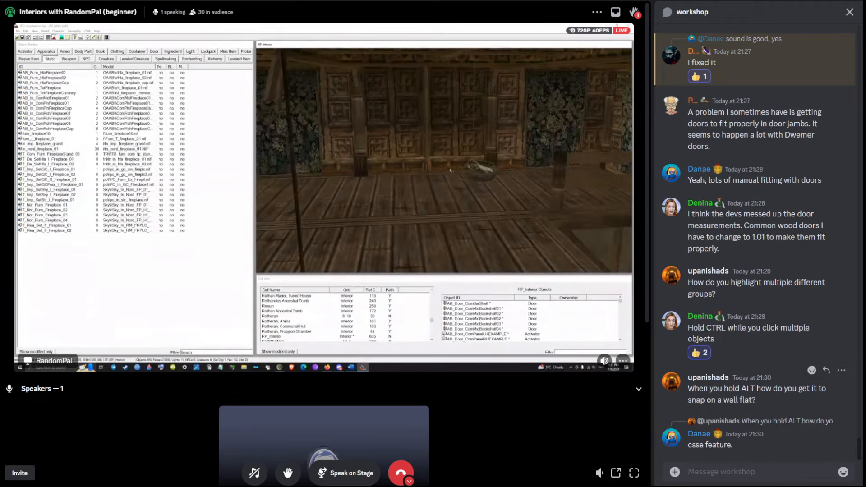
- Relay the question "When you hold ALT how do you get it to snap on a wall flat?" to the workshop host with a mention
{"action": "left_click_drag", "start_coordinate": [755, 400], "coordinate": [695, 388]}
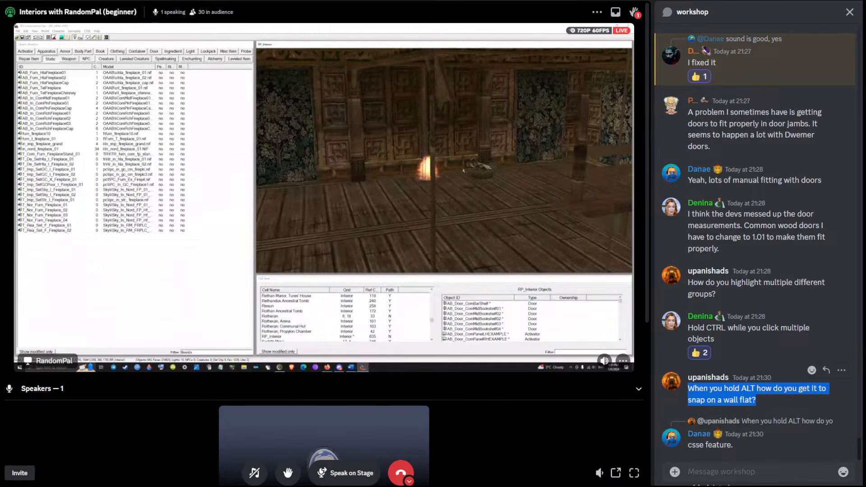
{"action": "type", "text": "@rando"}
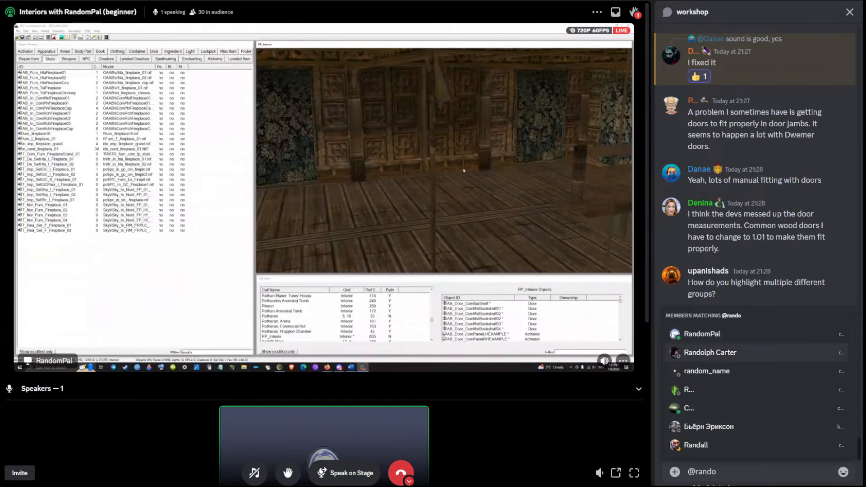
{"action": "key", "text": "Tab"}
{"action": "type", "text": "When you hold ALT how do you get it to snap on a wall flat?"}
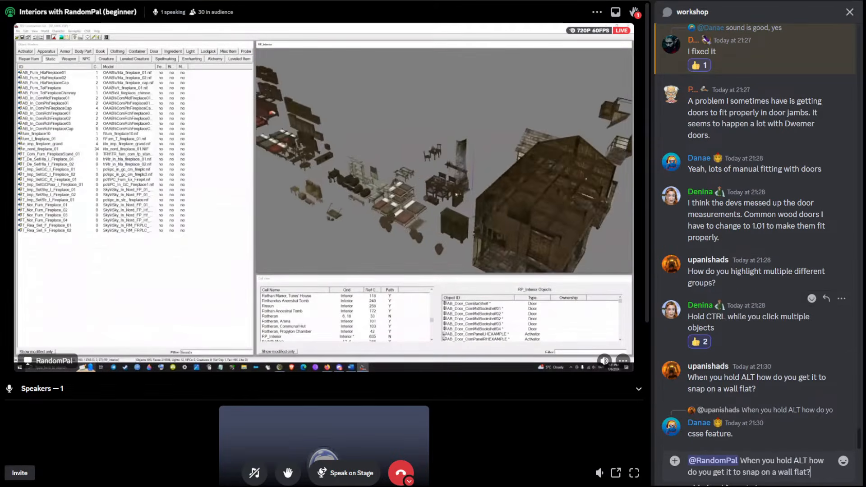
{"action": "key", "text": "Return"}
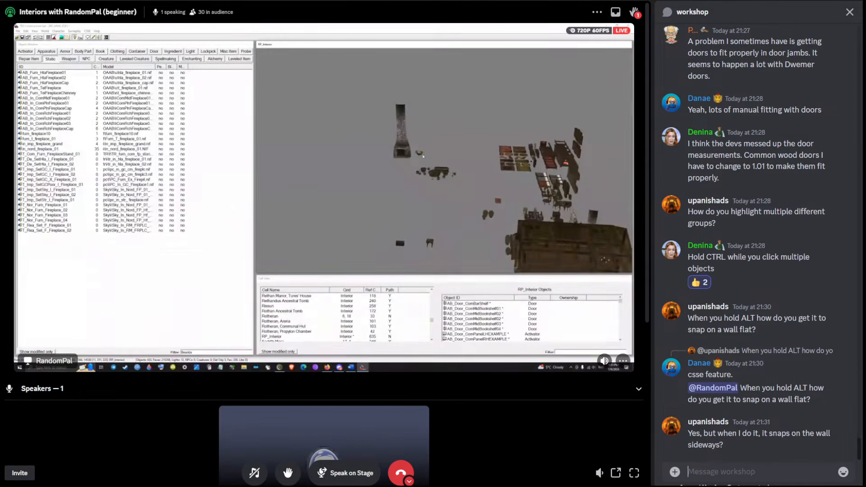
- Send "ah, Q menu, you can choose which side you want to snap, x, y, z" in the workshop chat
{"action": "type", "text": "ah."}
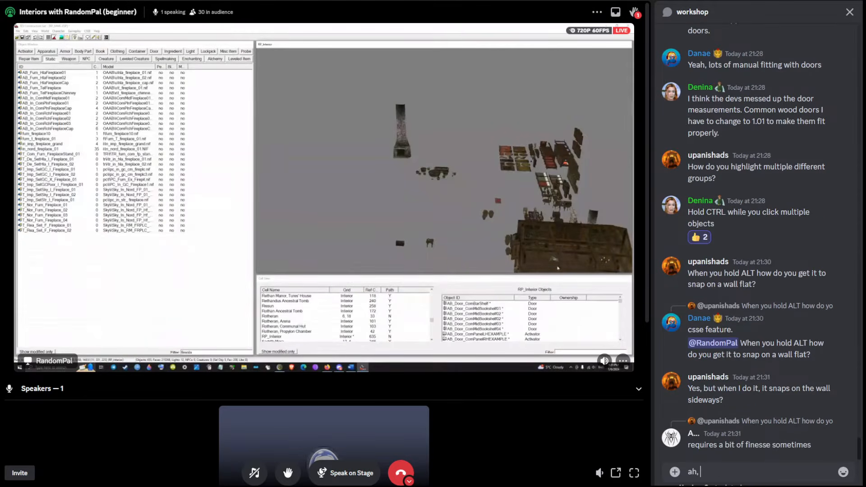
{"action": "type", "text": " Q menu, you can "}
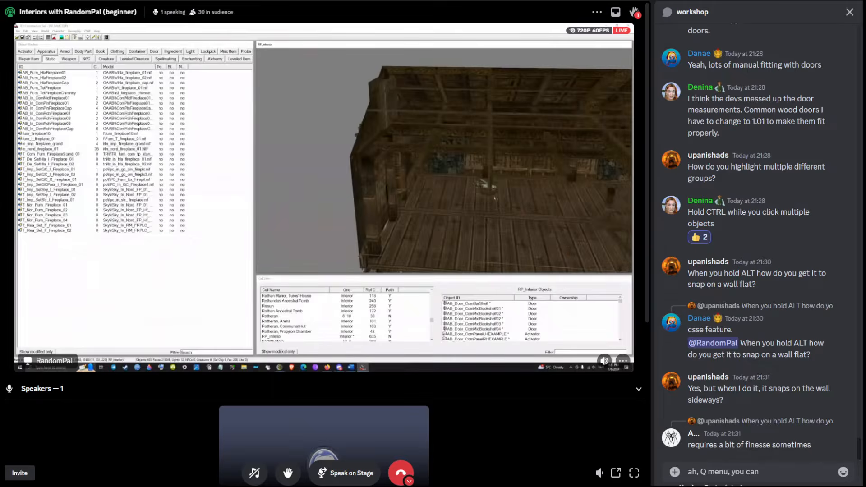
{"action": "type", "text": "choose"}
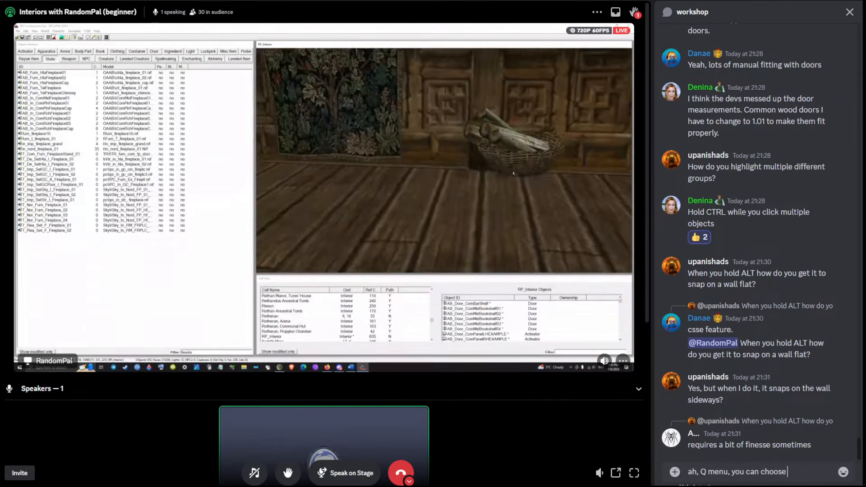
{"action": "type", "text": " whi"}
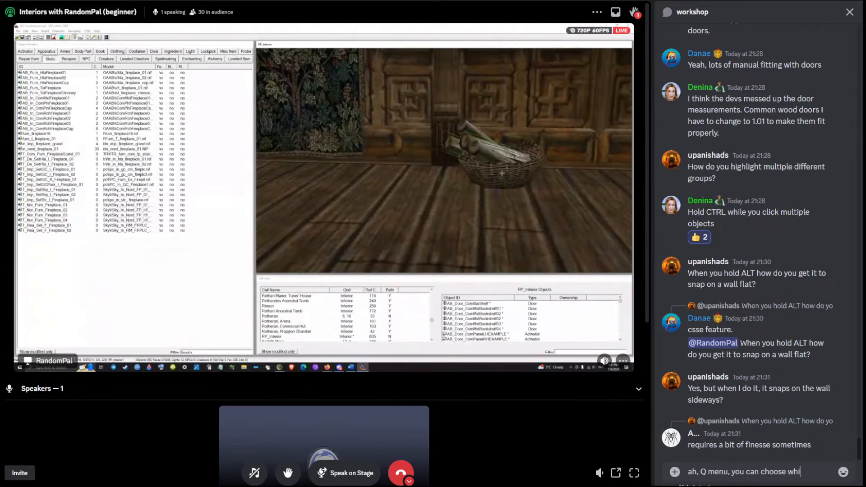
{"action": "type", "text": "ch side"}
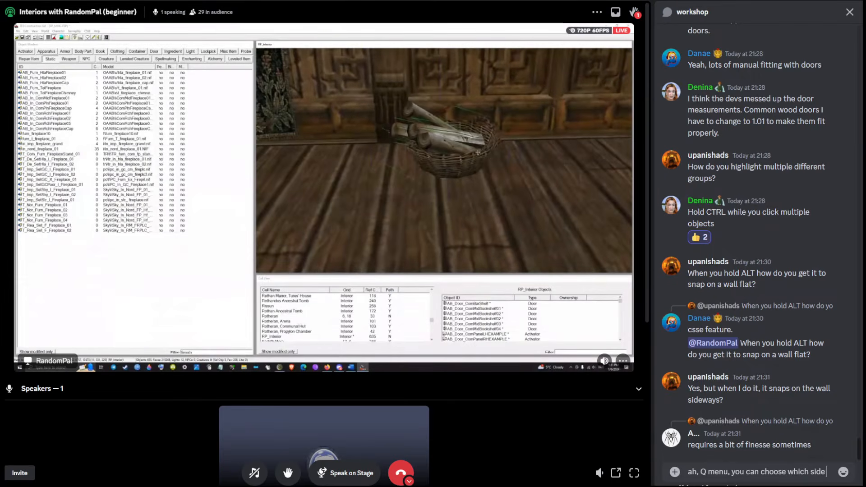
{"action": "type", "text": " you want to sn"}
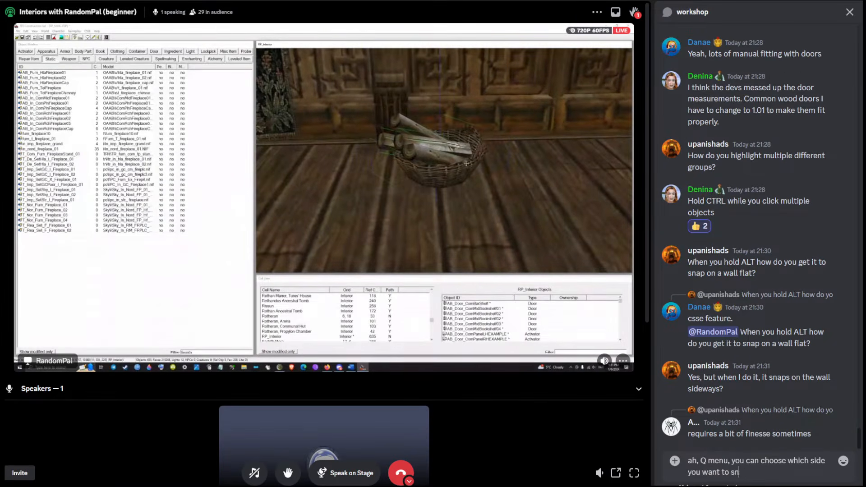
{"action": "type", "text": "ap, "}
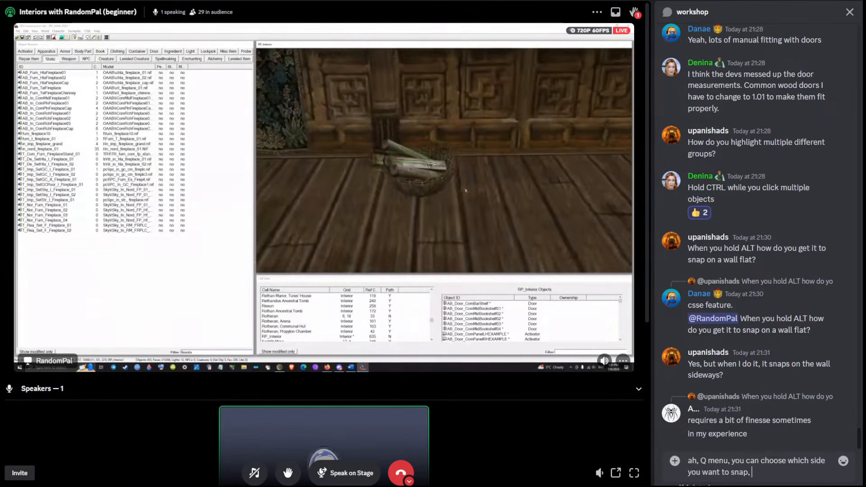
{"action": "type", "text": "x, y, z"}
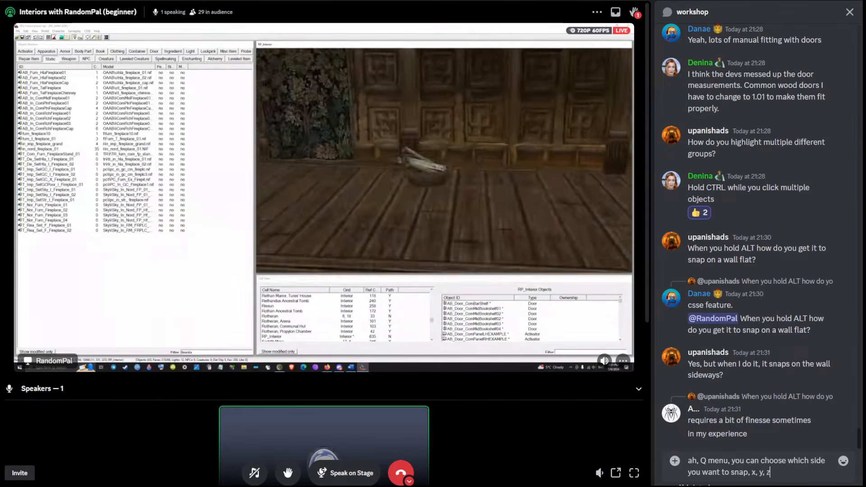
{"action": "key", "text": "Return"}
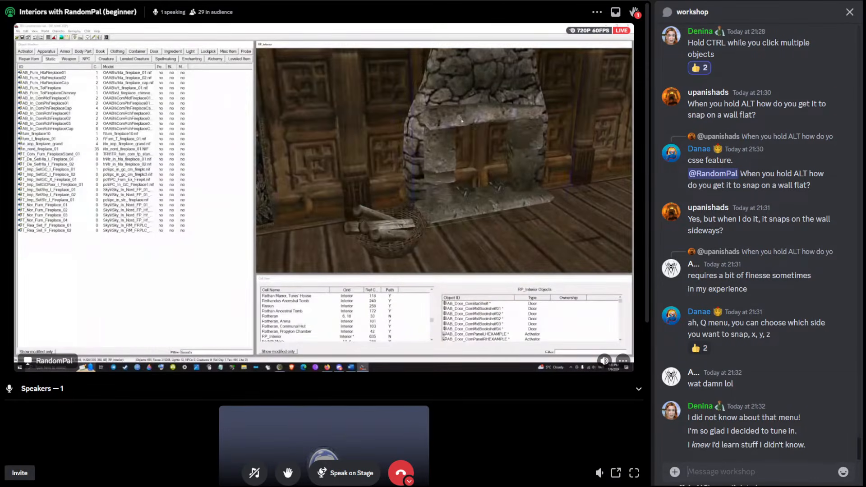
- Send "knowledge is inevitable this month :D" in the workshop chat
{"action": "type", "text": "wle"}
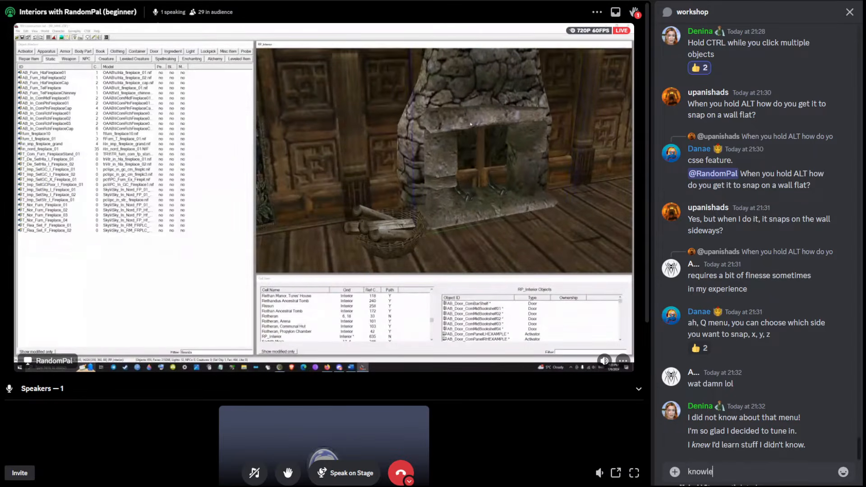
{"action": "type", "text": "dge is ine"}
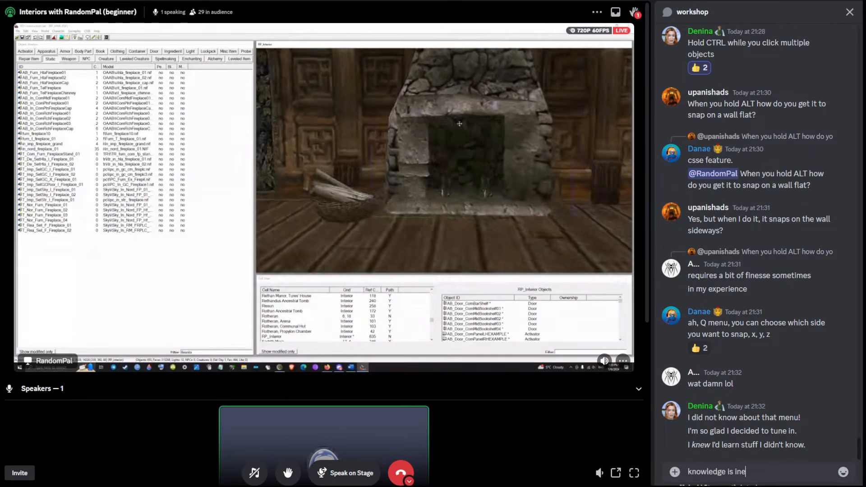
{"action": "type", "text": "vitable "}
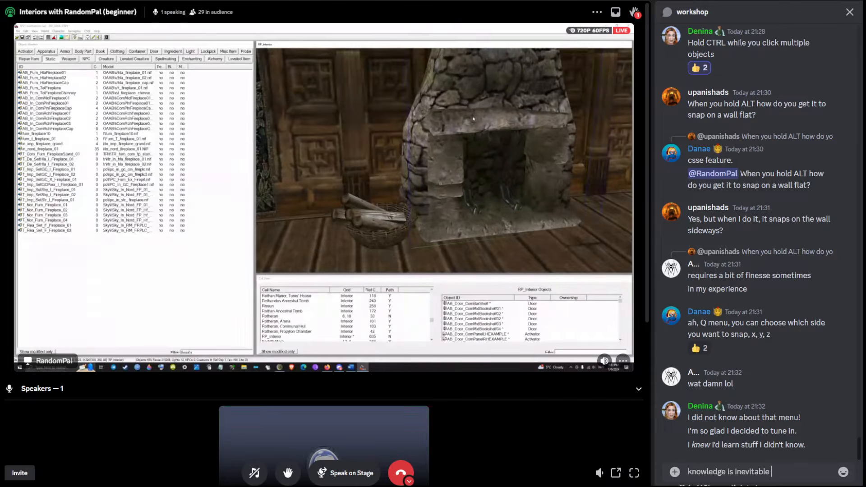
{"action": "type", "text": "this month :D"}
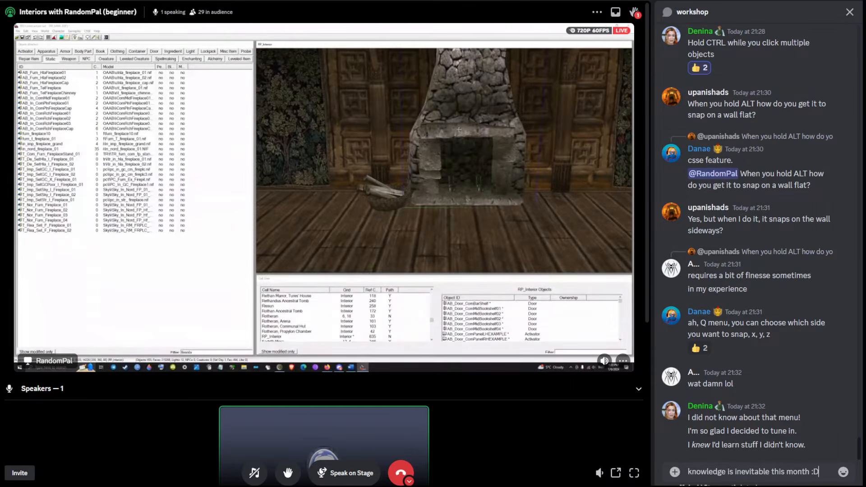
{"action": "key", "text": "Return"}
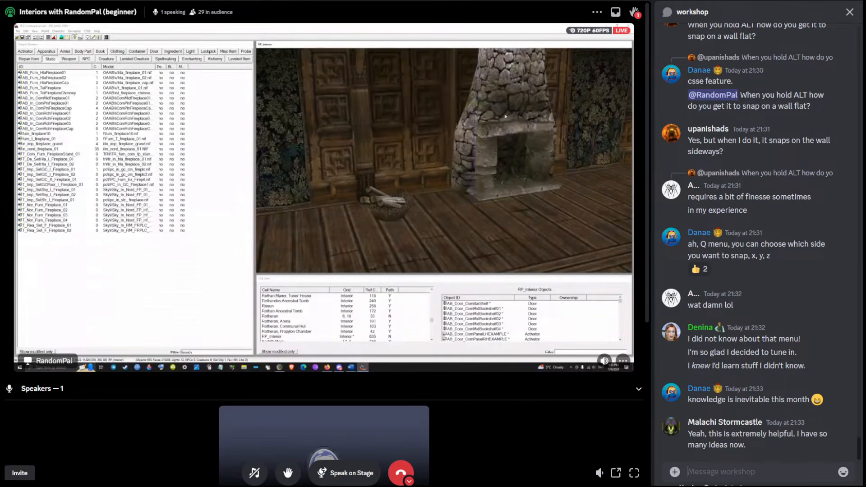
- Reply "I hope you'll be hyped enough to make your own !" to the message calling the workshop extremely helpful
{"action": "right_click", "coordinate": [722, 417]}
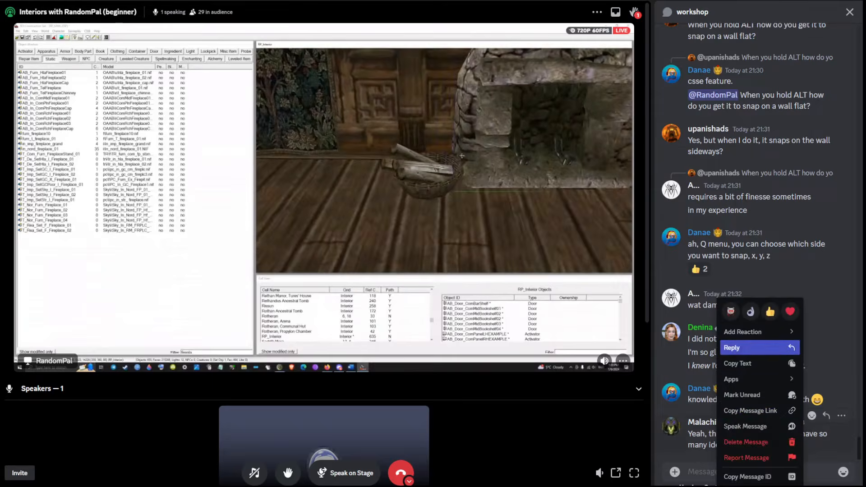
{"action": "left_click", "coordinate": [740, 348]}
{"action": "type", "text": "I ho"}
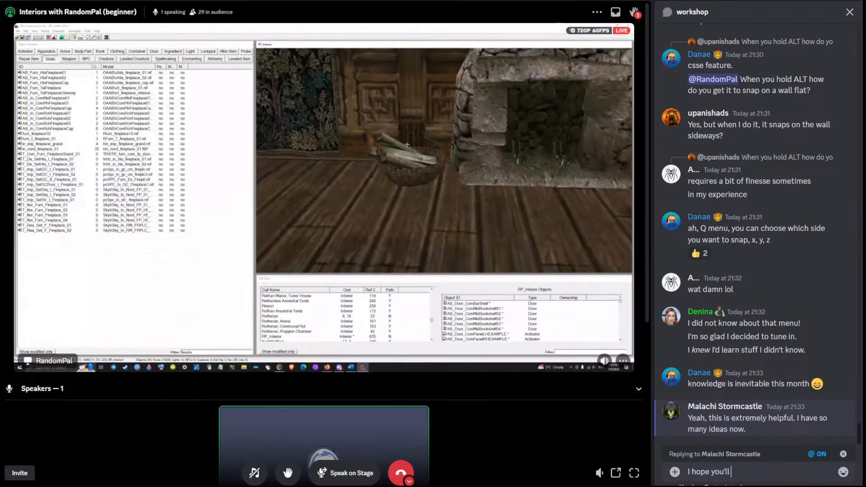
{"action": "type", "text": "pe you'll"}
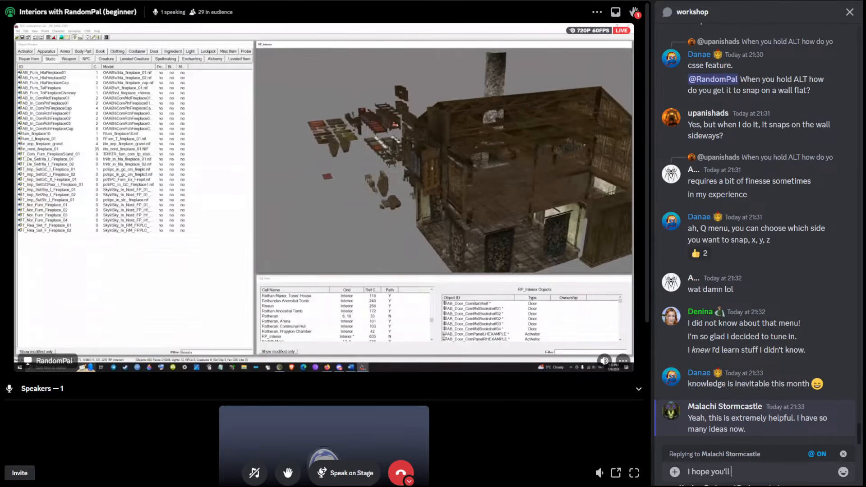
{"action": "type", "text": " be hyped e"}
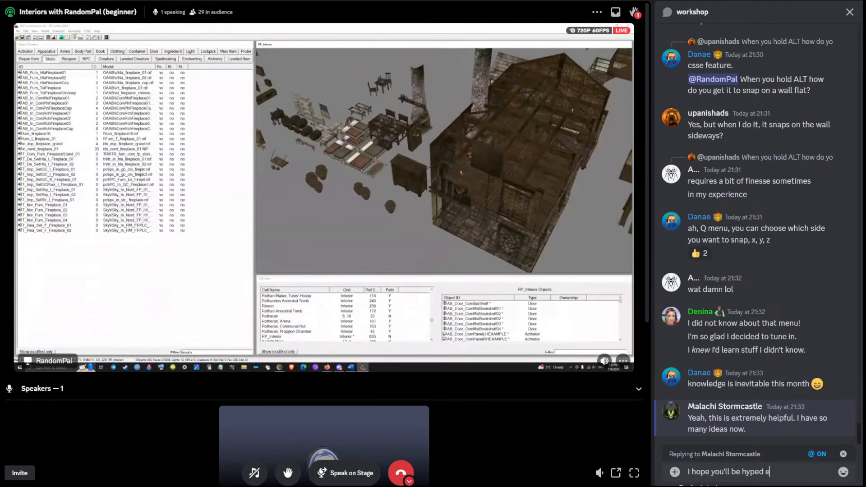
{"action": "type", "text": "nough to make "}
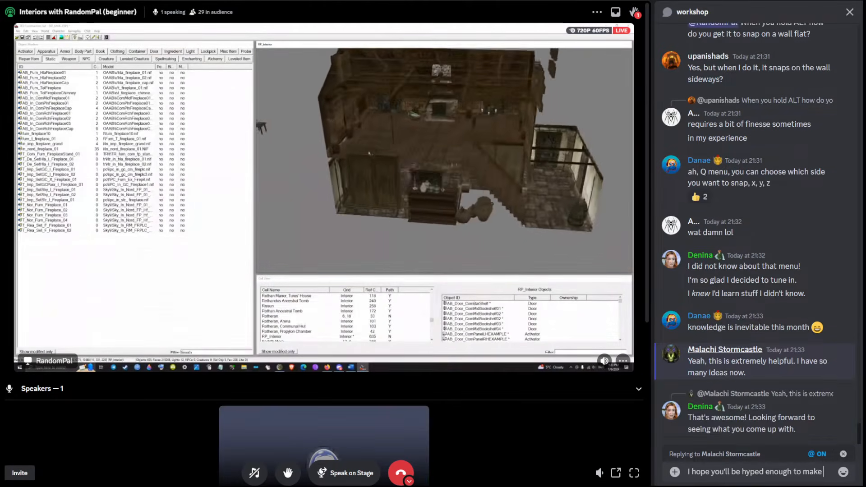
{"action": "type", "text": "your own !"}
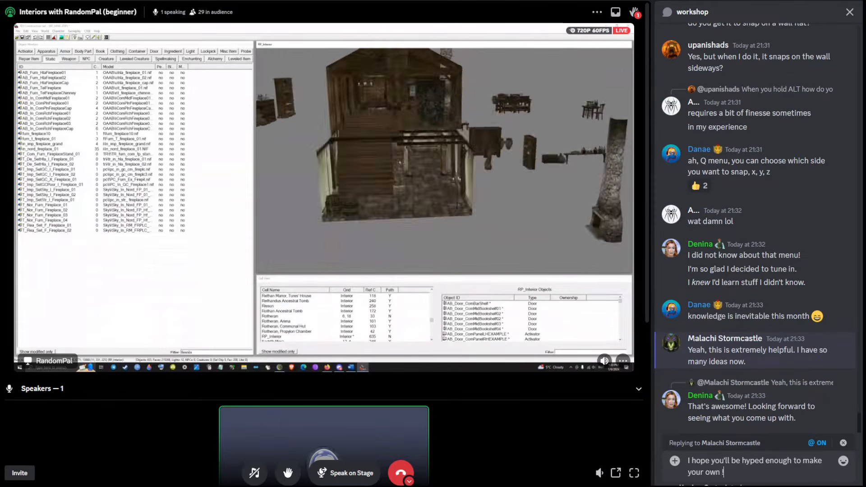
{"action": "key", "text": "Return"}
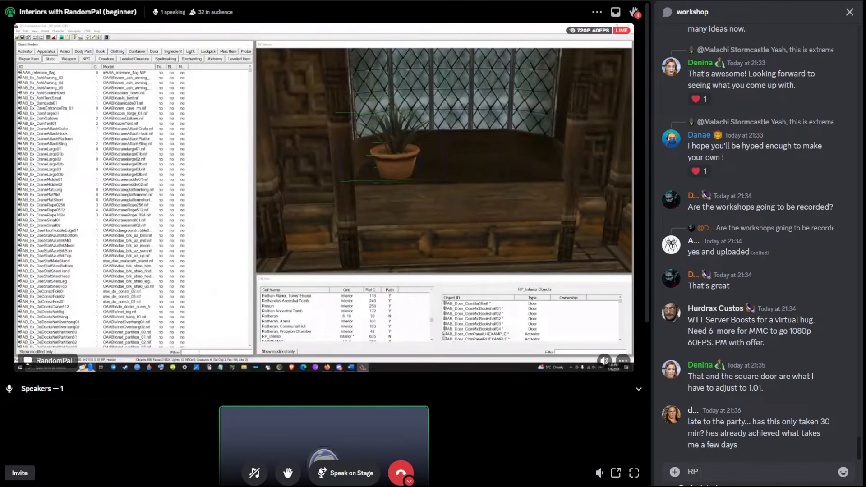
- Send "RP did a bit of copy-pasting to get the shell of the house, to save time :)" in the workshop chat
{"action": "type", "text": "did a"}
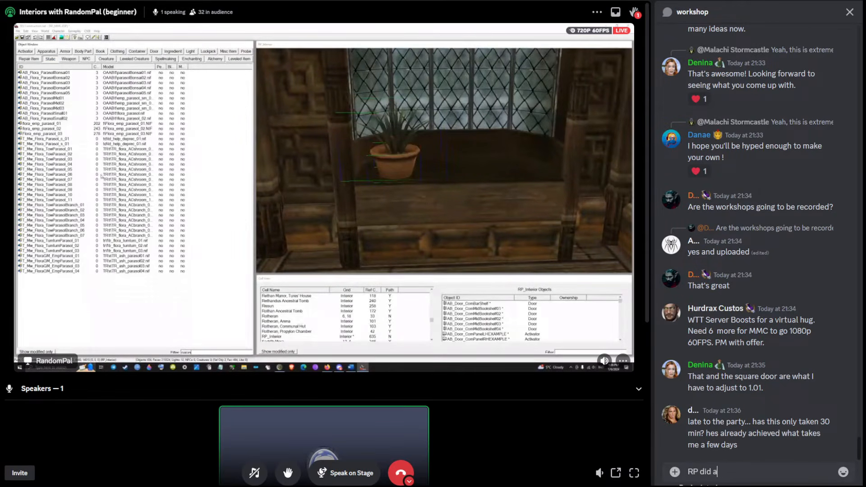
{"action": "type", "text": " bit of"}
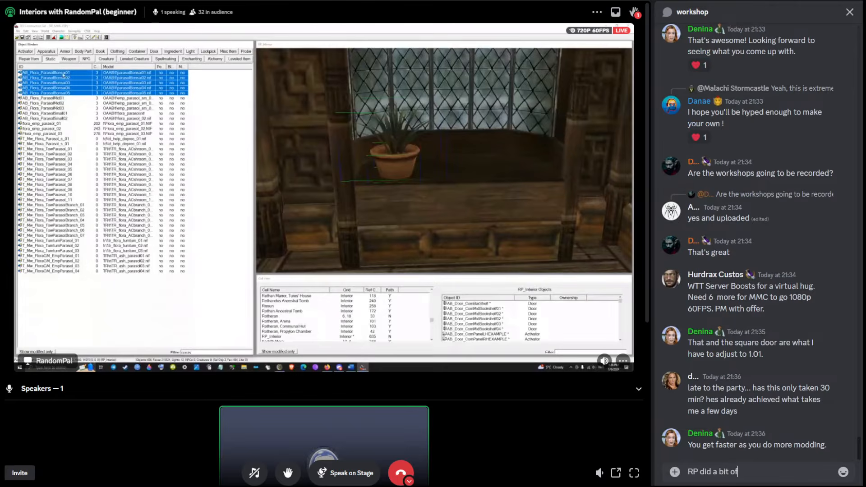
{"action": "type", "text": " co"}
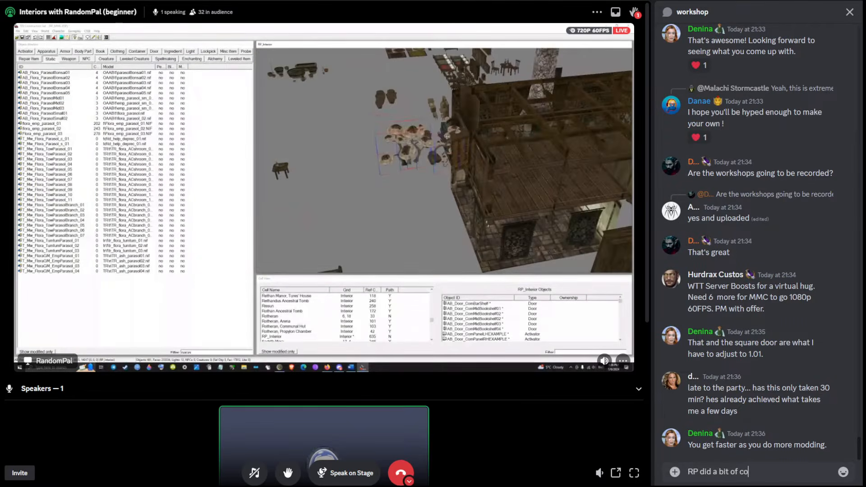
{"action": "type", "text": "py-past"}
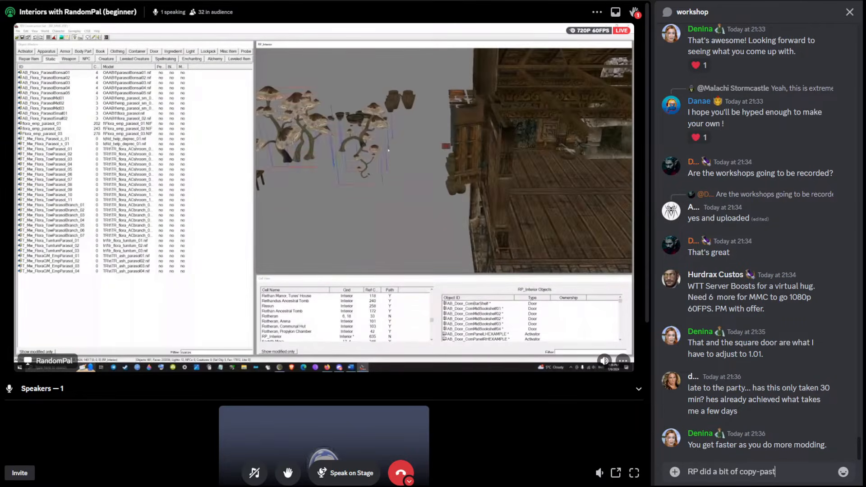
{"action": "type", "text": "ing"}
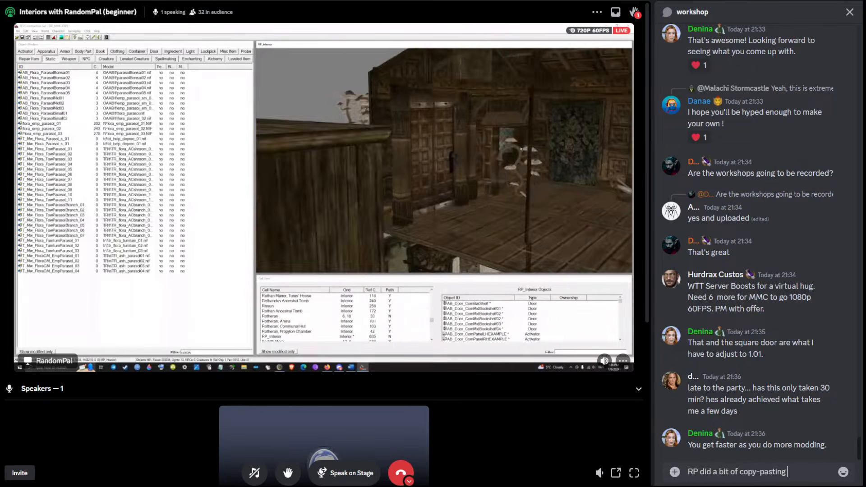
{"action": "type", "text": " to "}
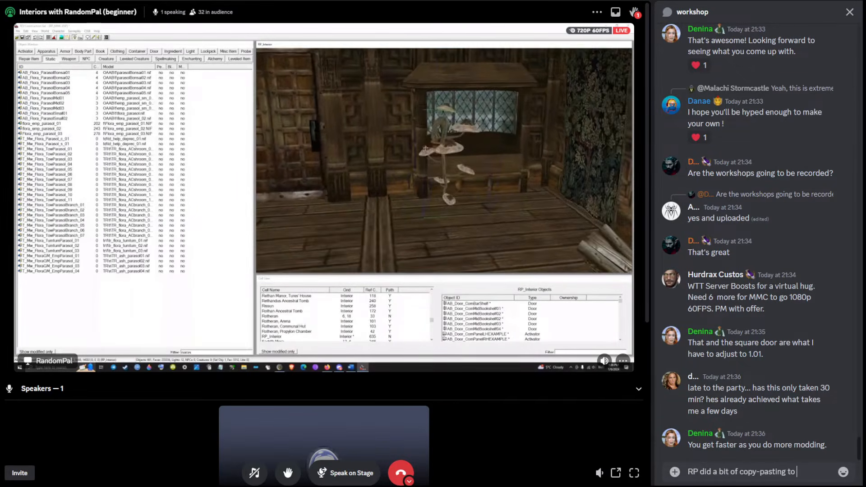
{"action": "type", "text": "get the"}
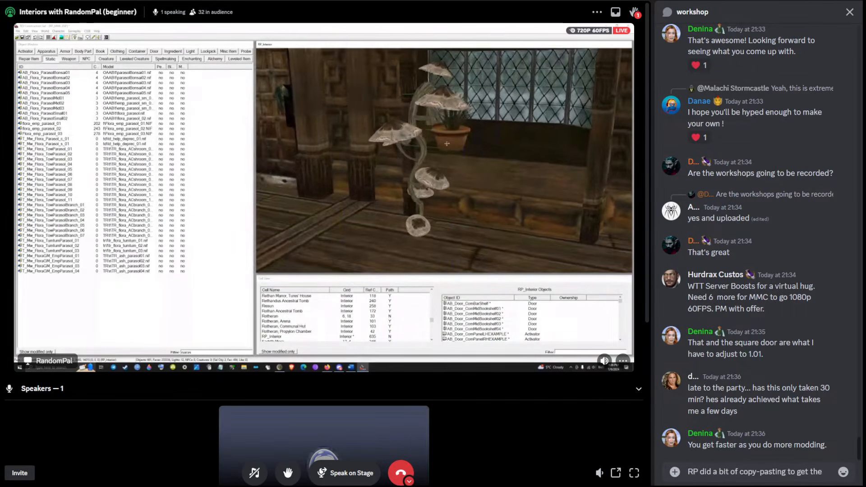
{"action": "type", "text": " shell"}
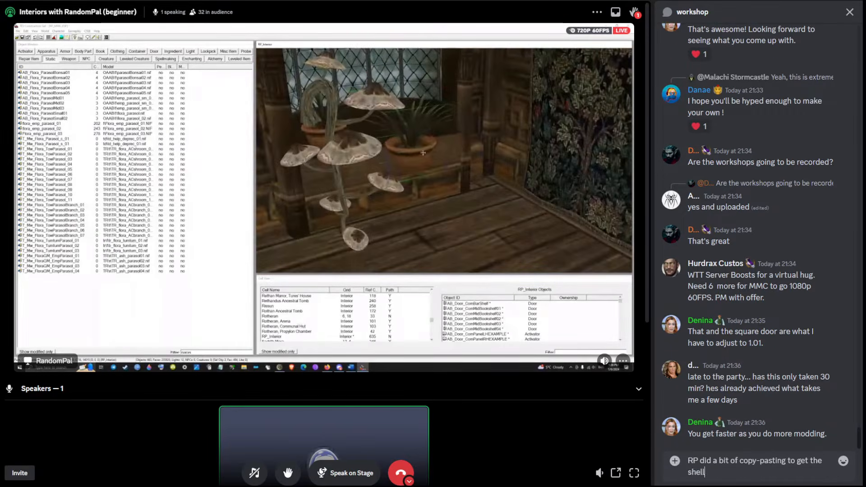
{"action": "type", "text": " of the house, to save"}
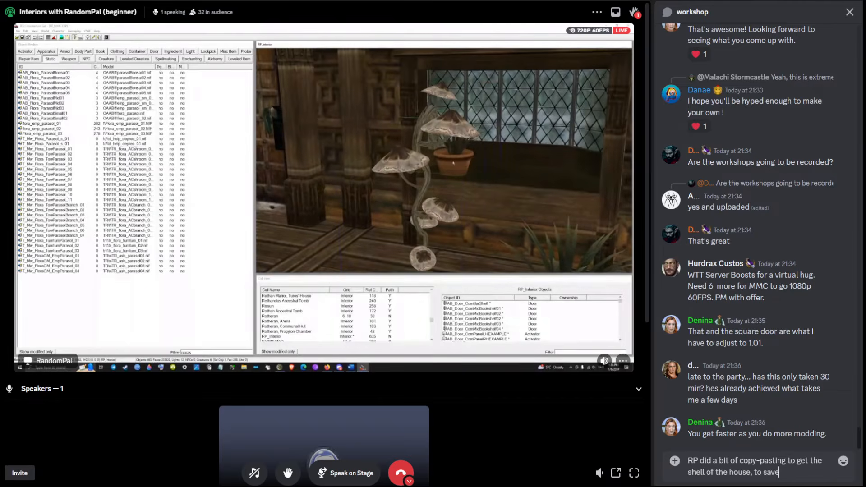
{"action": "type", "text": " time"}
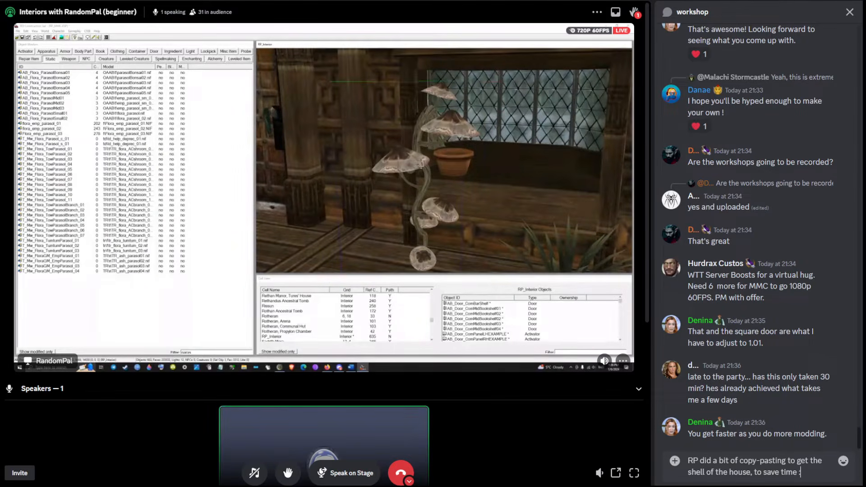
{"action": "type", "text": " :)"}
{"action": "key", "text": "Return"}
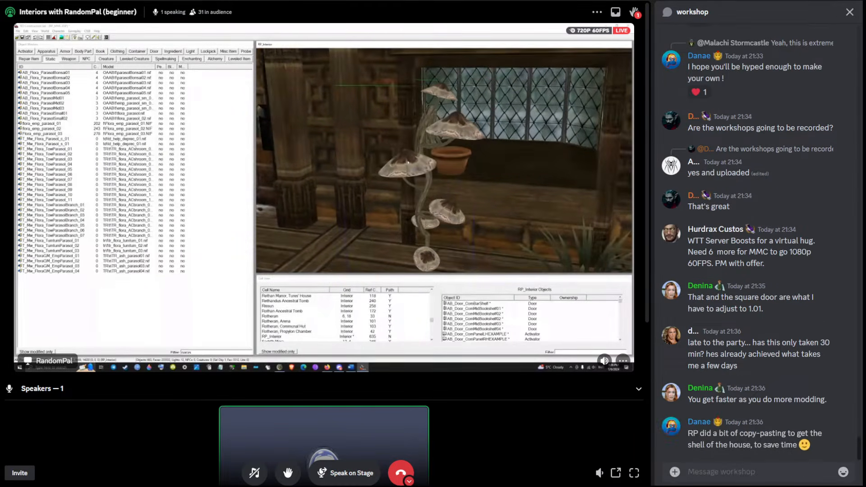
- Send the message: But he also explained how to add/move/snap models to make the shell "manually"
{"action": "type", "text": "But he a"}
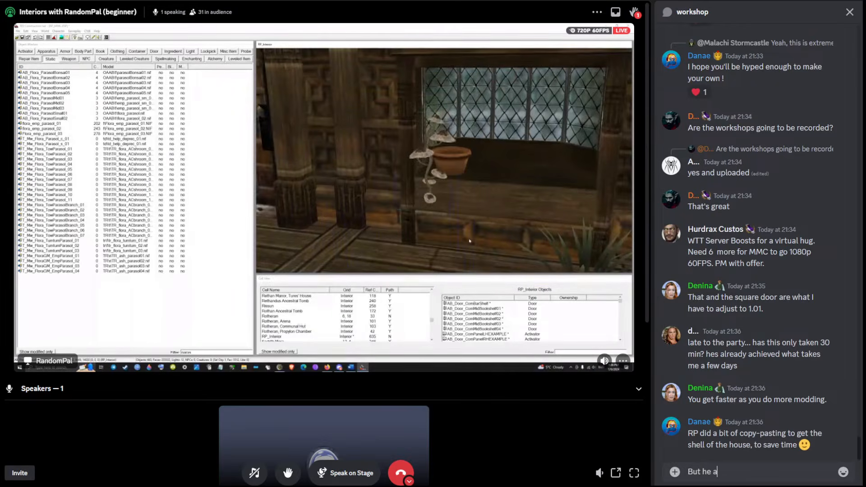
{"action": "type", "text": "lso explain"}
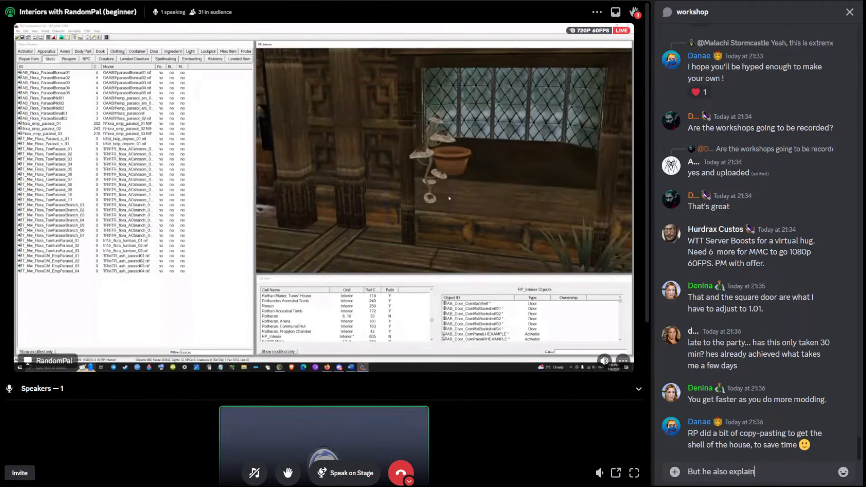
{"action": "type", "text": "ed how"}
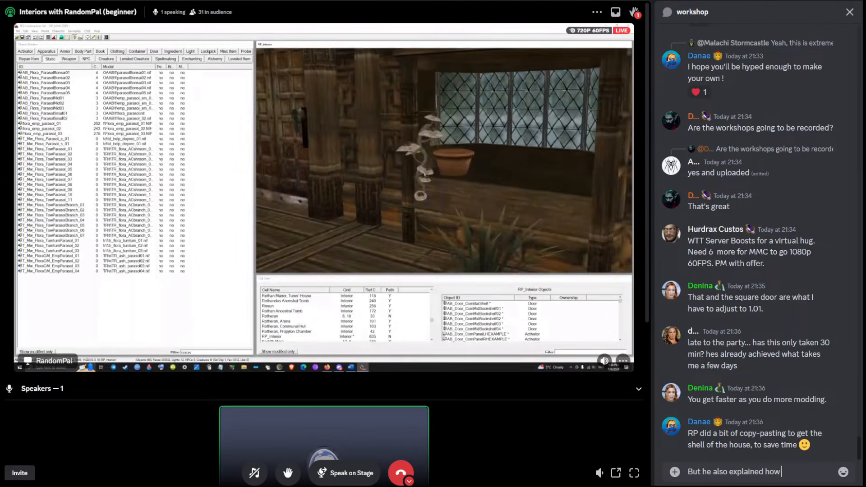
{"action": "type", "text": " to add/mo"}
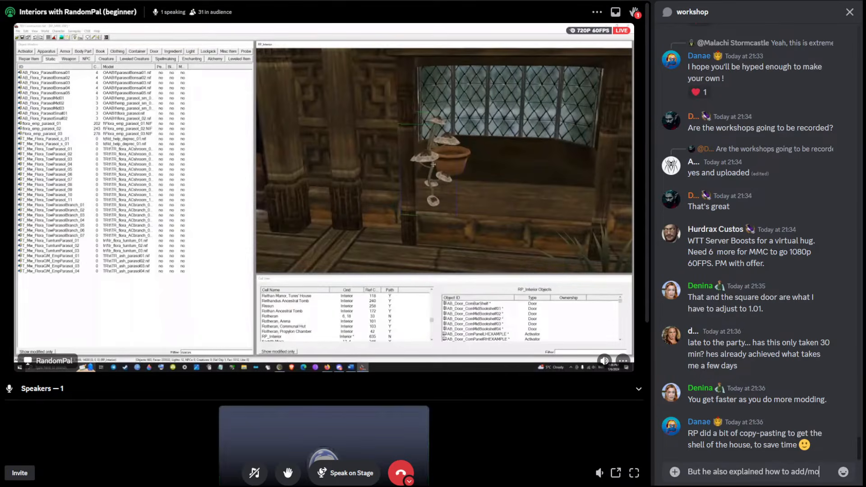
{"action": "type", "text": "ve/snap"}
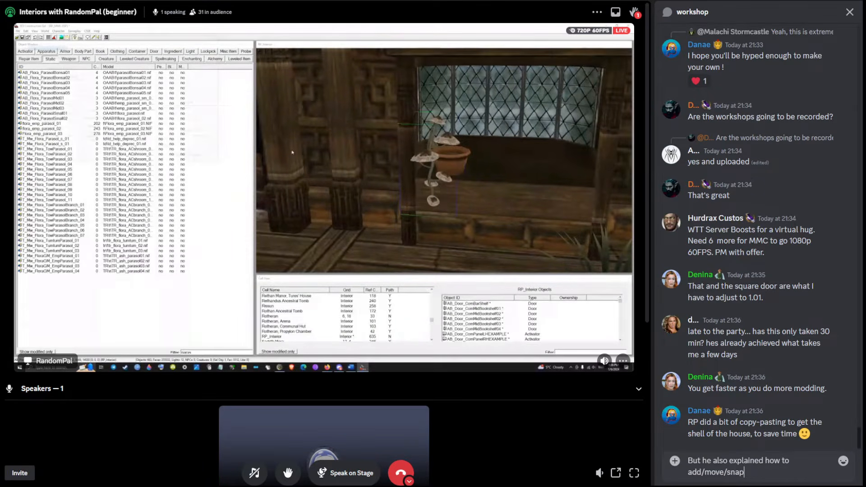
{"action": "type", "text": " mo"}
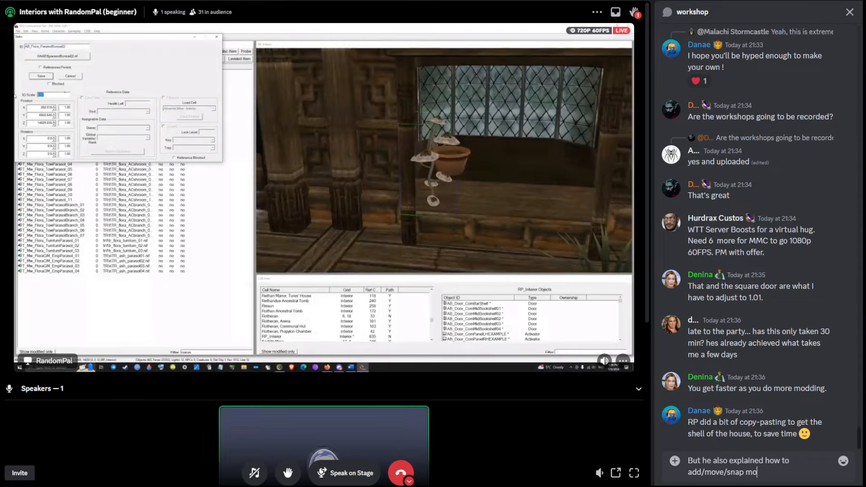
{"action": "type", "text": "dels to make"}
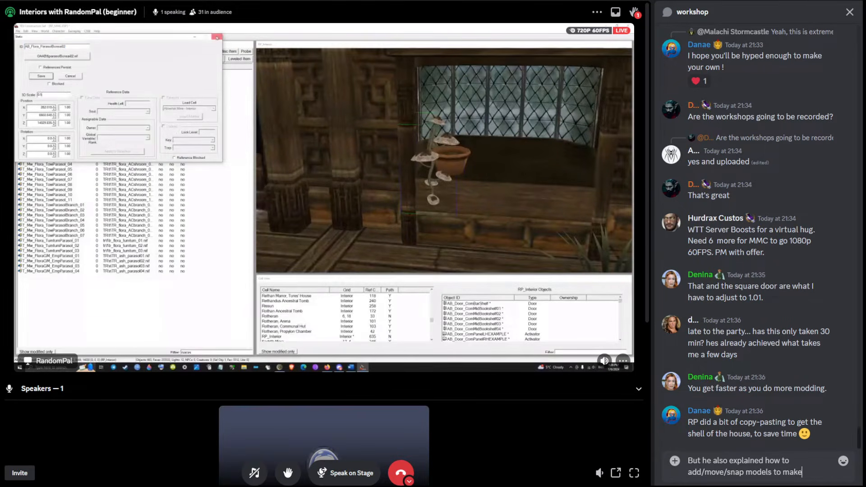
{"action": "type", "text": " th"}
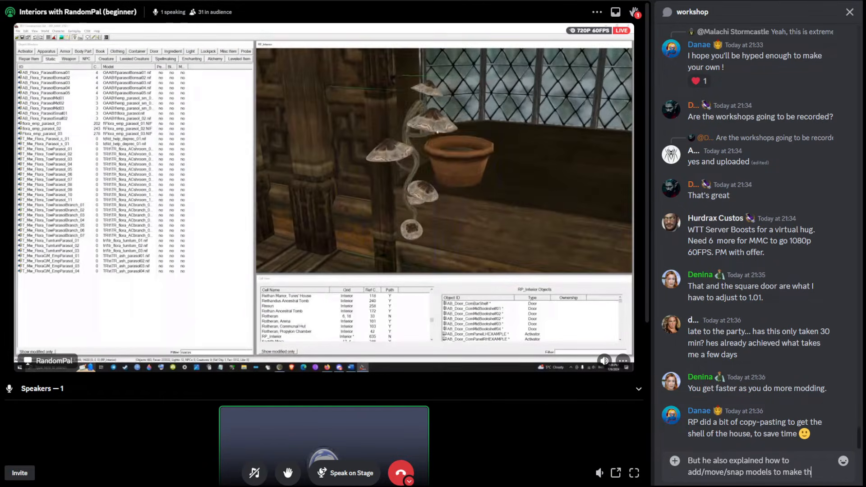
{"action": "type", "text": "e shell "}
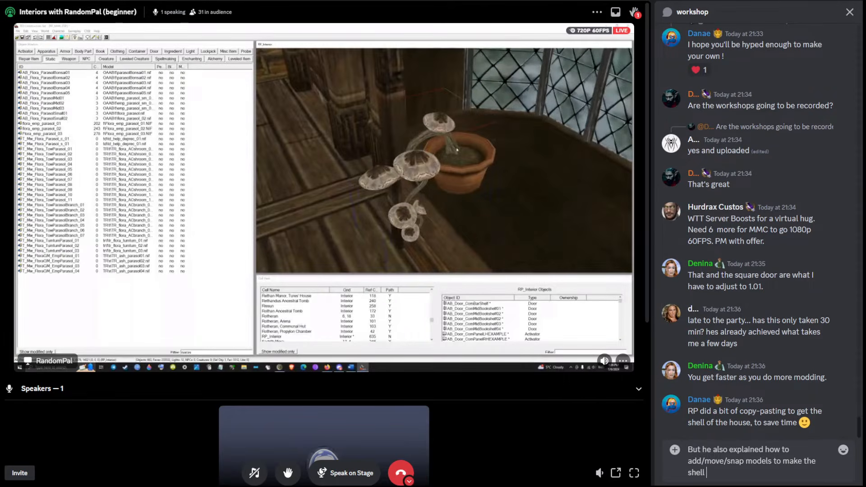
{"action": "type", "text": "\"manually"}
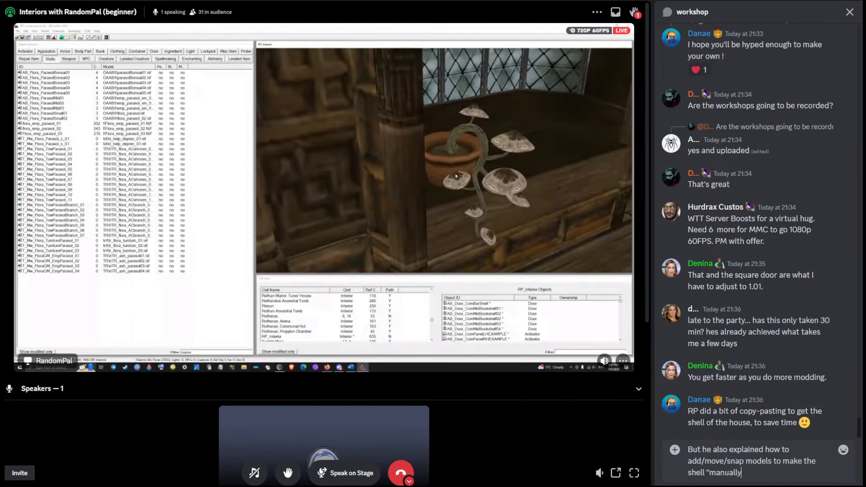
{"action": "type", "text": "\""}
{"action": "key", "text": "Return"}
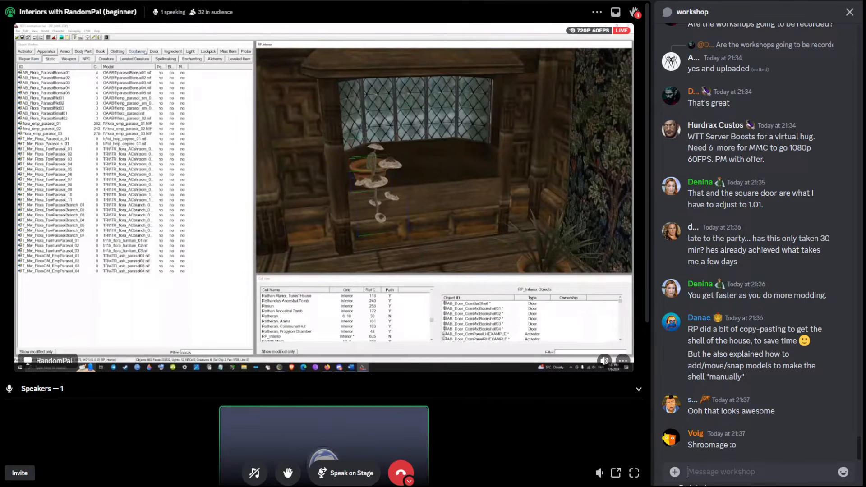
{"action": "type", "text": "create this"}
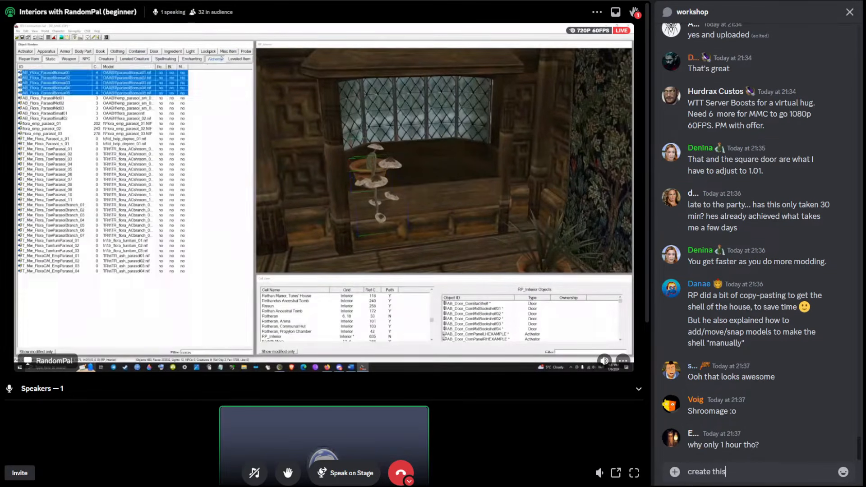
{"action": "type", "text": " shit alre"}
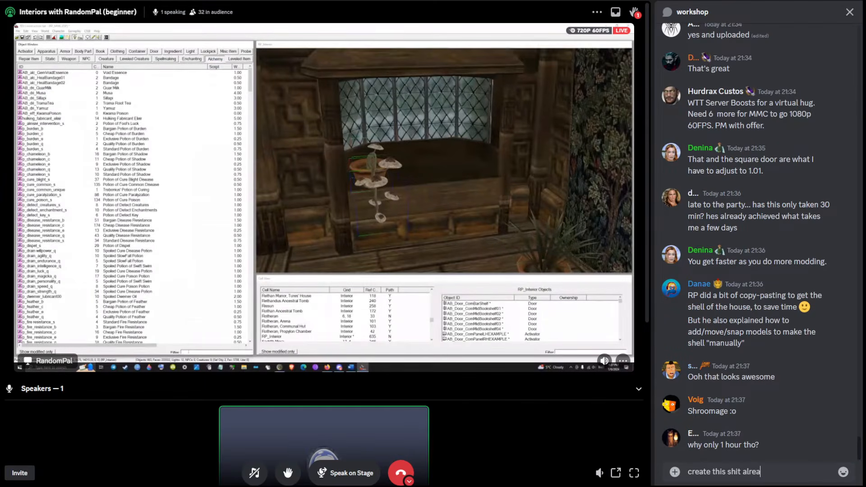
{"action": "type", "text": "a"}
{"action": "key", "text": "BackSpace"}
{"action": "key", "text": "BackSpace"}
{"action": "key", "text": "BackSpace"}
{"action": "key", "text": "BackSpace"}
{"action": "key", "text": "BackSpace"}
{"action": "key", "text": "BackSpace"}
{"action": "key", "text": "BackSpace"}
{"action": "key", "text": "BackSpace"}
{"action": "key", "text": "BackSpace"}
{"action": "key", "text": "BackSpace"}
{"action": "key", "text": "BackSpace"}
{"action": "key", "text": "BackSpace"}
{"action": "key", "text": "BackSpace"}
{"action": "key", "text": "BackSpace"}
{"action": "key", "text": "BackSpace"}
{"action": "key", "text": "BackSpace"}
{"action": "key", "text": "BackSpace"}
{"action": "key", "text": "BackSpace"}
{"action": "key", "text": "BackSpace"}
{"action": "key", "text": "BackSpace"}
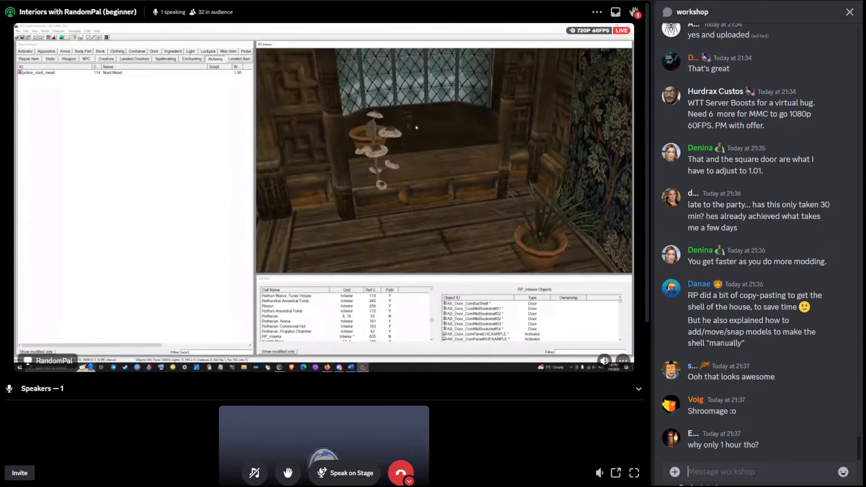
- Answer the question about the one-hour length by sending "Might be more, we'll see!" in the workshop chat
{"action": "type", "text": "Might"}
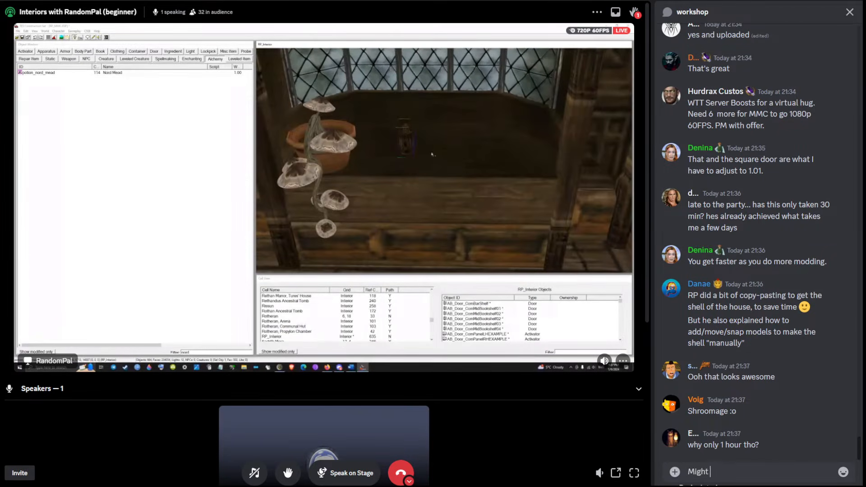
{"action": "type", "text": " be more, we'l"}
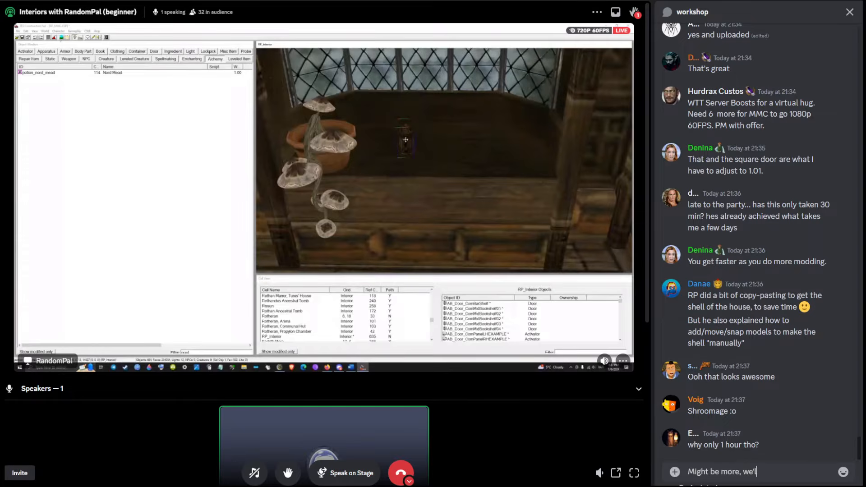
{"action": "type", "text": "l see!"}
{"action": "key", "text": "Return"}
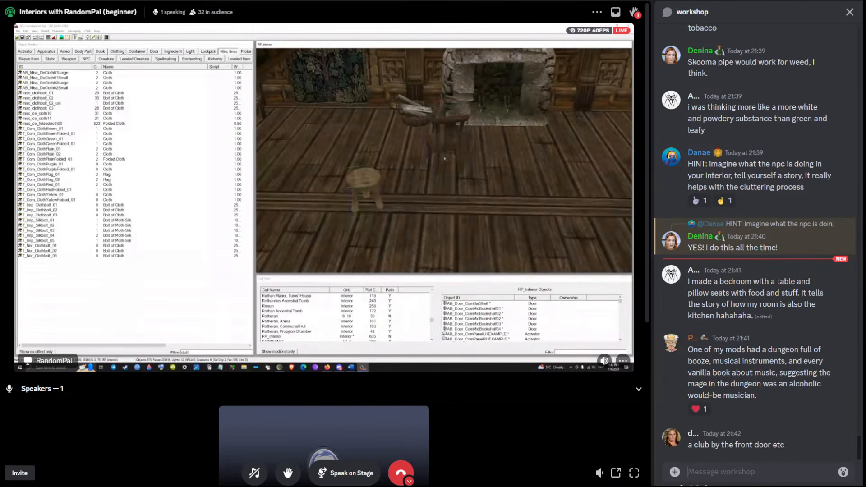
- Send "HINT: pukcab.bak in youe data files folder is in fact... a back up! of the CS autosaving. Give it the.esp extension instead of .bak and voila."
{"action": "type", "text": "HINT: pukcab.bak in youe data files folder is in fact... a back up! of the CS autosaving. Give it the.esp extension instead of .bak and voila."}
{"action": "key", "text": "Return"}
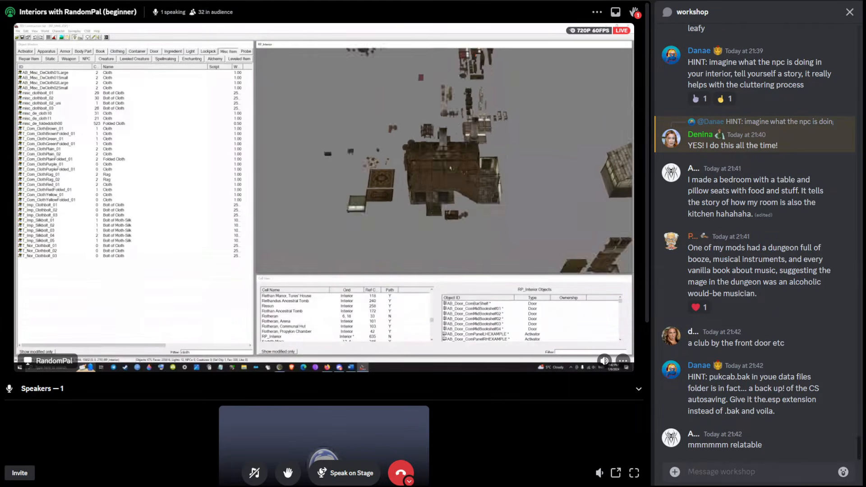
- Edit the sent pukcab.bak hint to correct the misspelled word "youe" before "data files folder"
{"action": "left_click", "coordinate": [826, 358]}
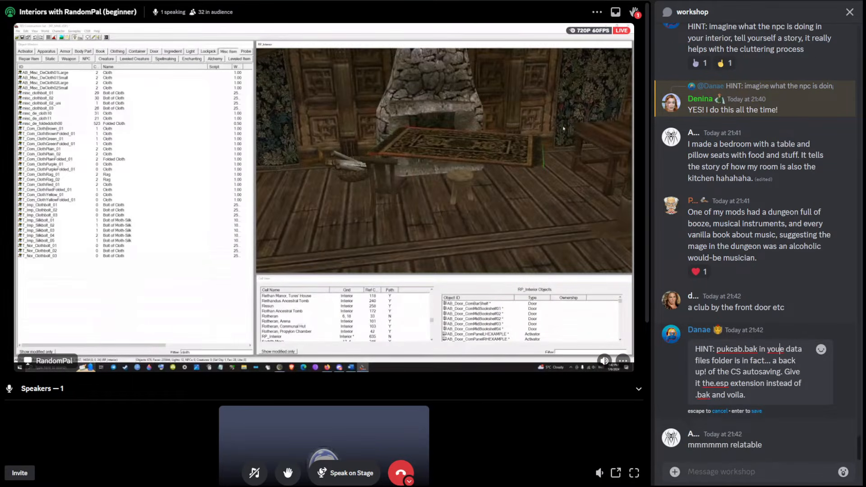
{"action": "key", "text": "Return"}
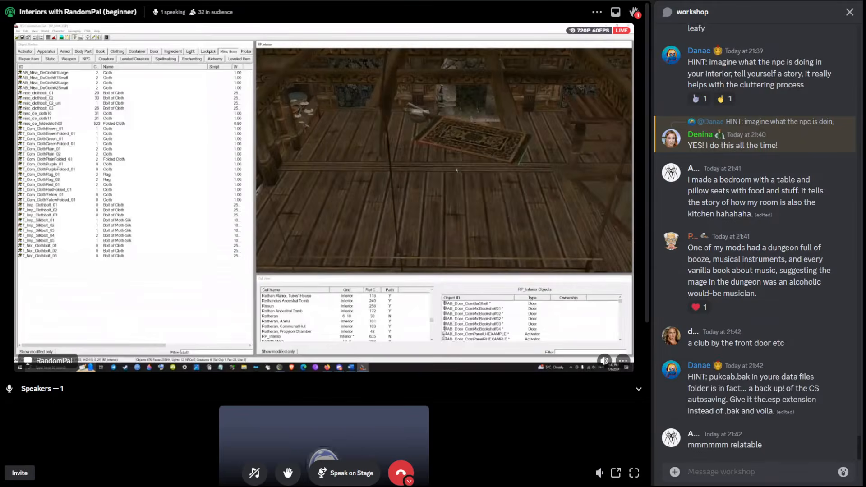
{"action": "key", "text": "Up"}
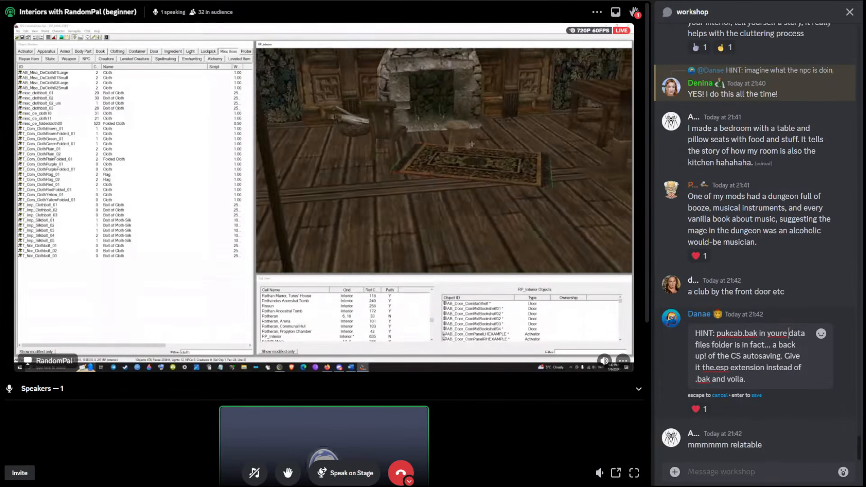
{"action": "left_click", "coordinate": [787, 333]}
{"action": "type", "text": "e"}
{"action": "key", "text": "Return"}
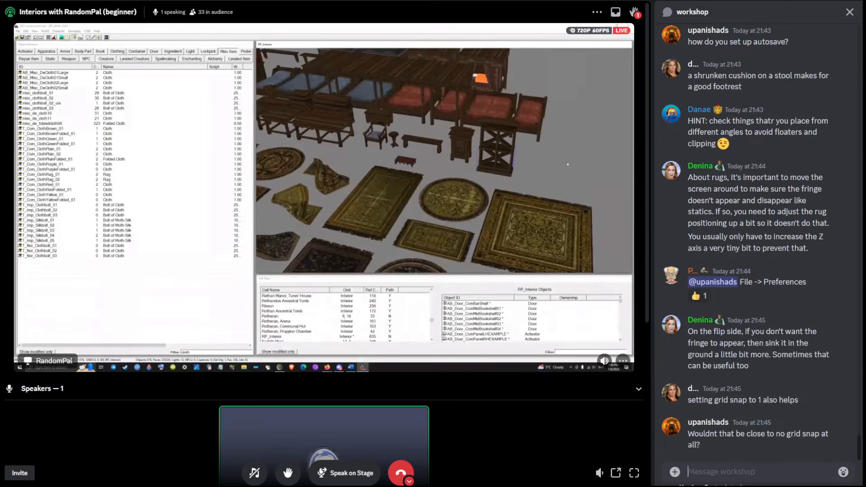
- Answer the question about a grid snap of 1 by sending "Yes, but it can help when fine-tuning placement of smaller items."
{"action": "type", "text": "Yes"}
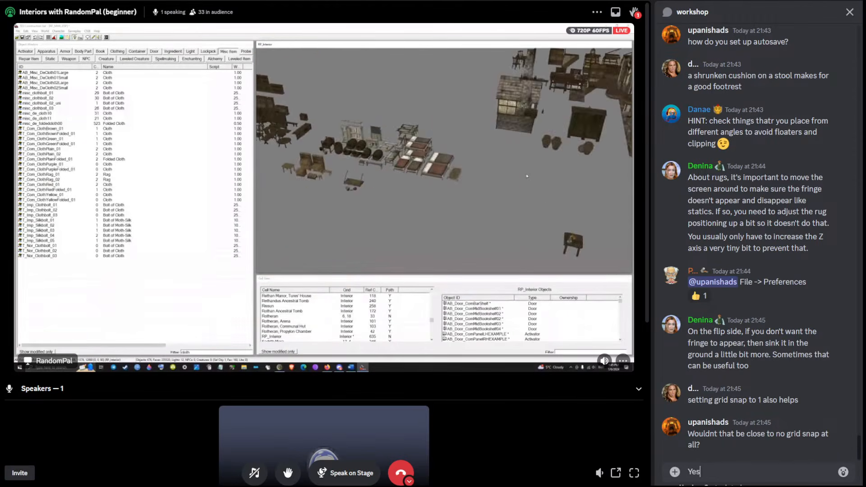
{"action": "type", "text": ", but it can"}
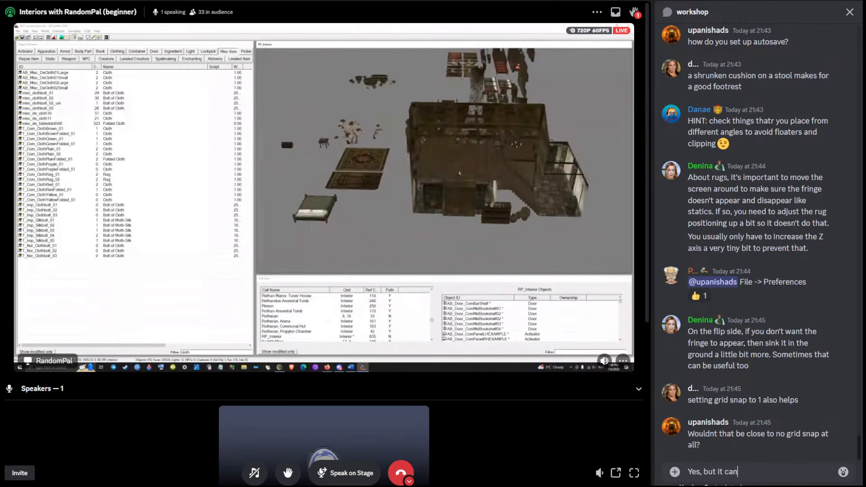
{"action": "type", "text": " help when fine-tun"}
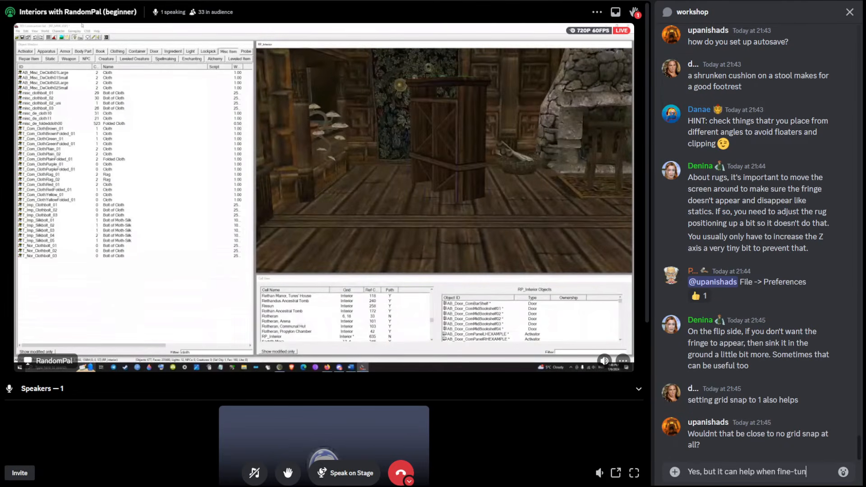
{"action": "type", "text": "ing placement "}
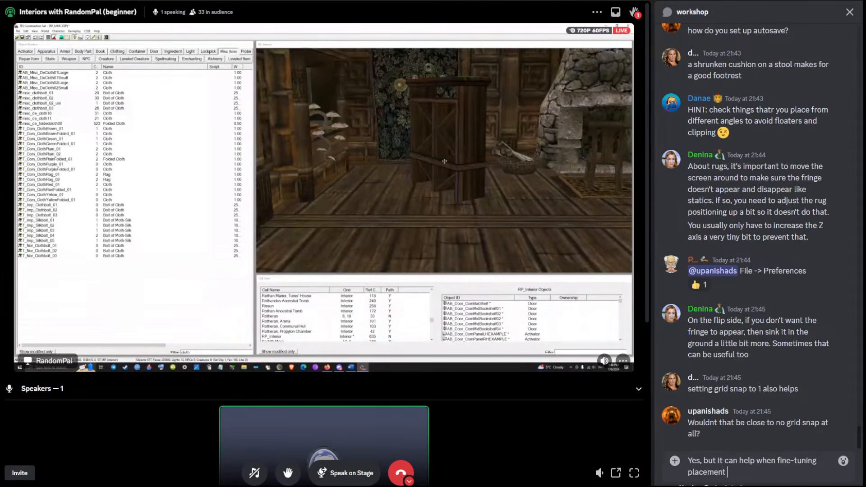
{"action": "type", "text": "of smaller items"}
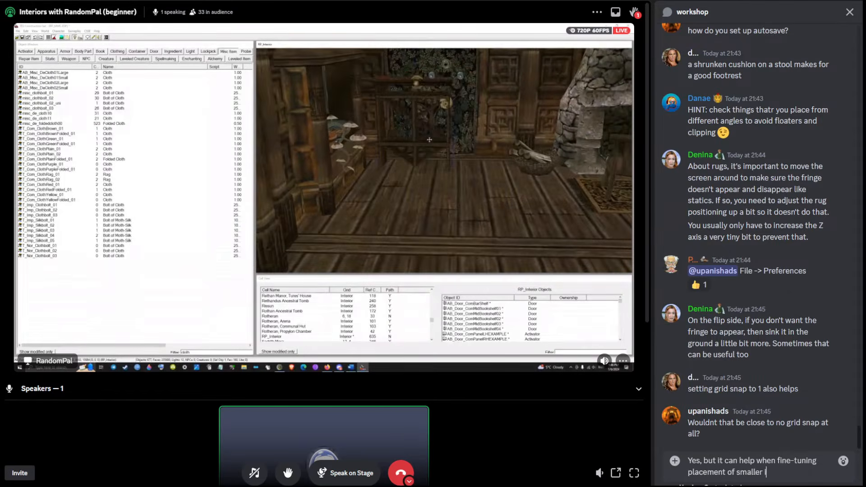
{"action": "type", "text": "."}
{"action": "key", "text": "Return"}
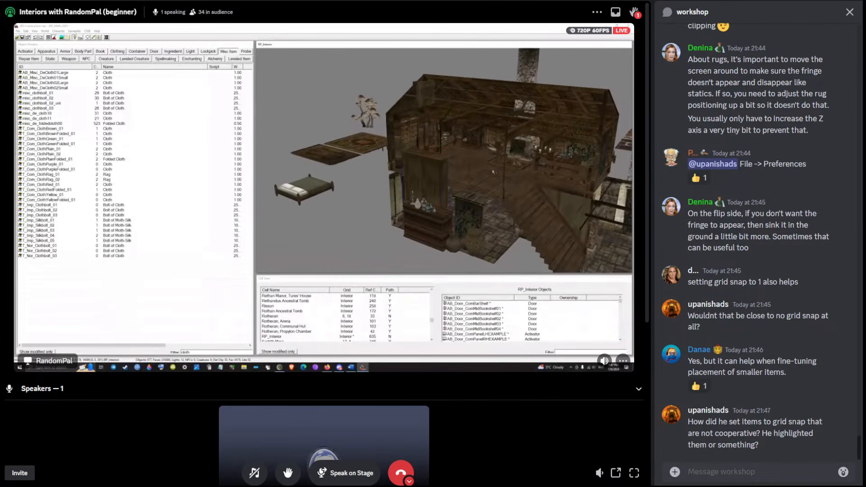
- Answer the question about snapping uncooperative items by sending "grid snal is disabled right. Manual movement"
{"action": "type", "text": "ri"}
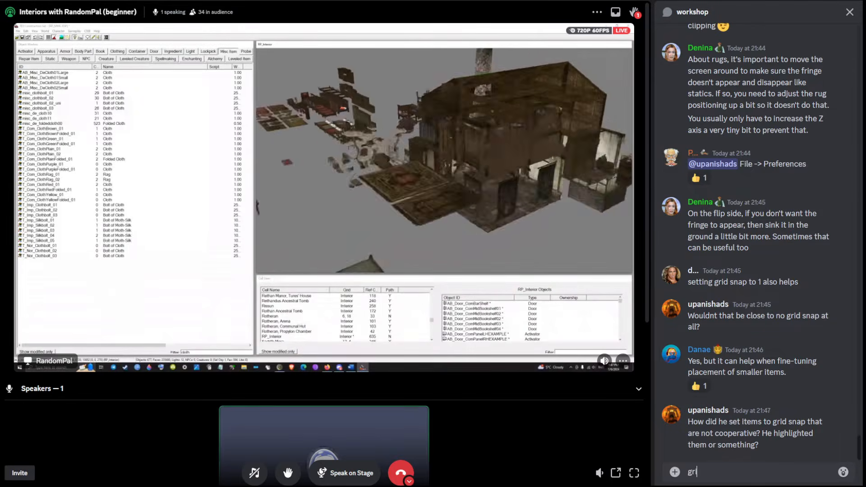
{"action": "type", "text": "d snal is dis"}
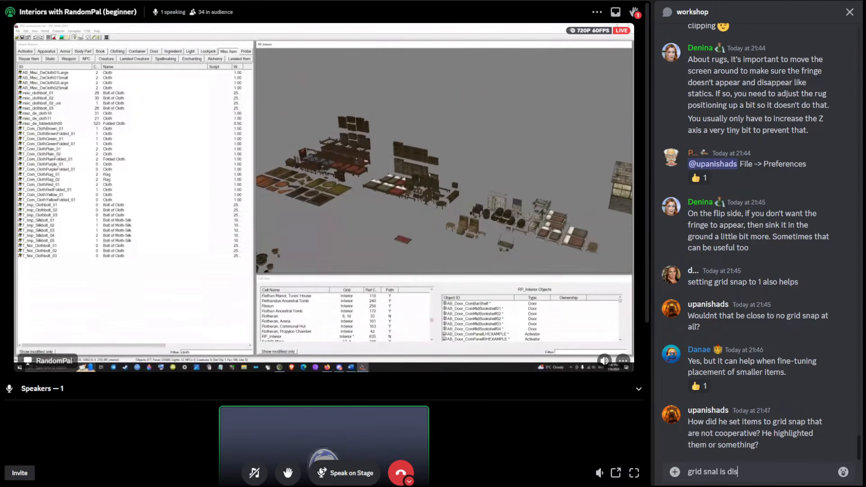
{"action": "type", "text": "abled r"}
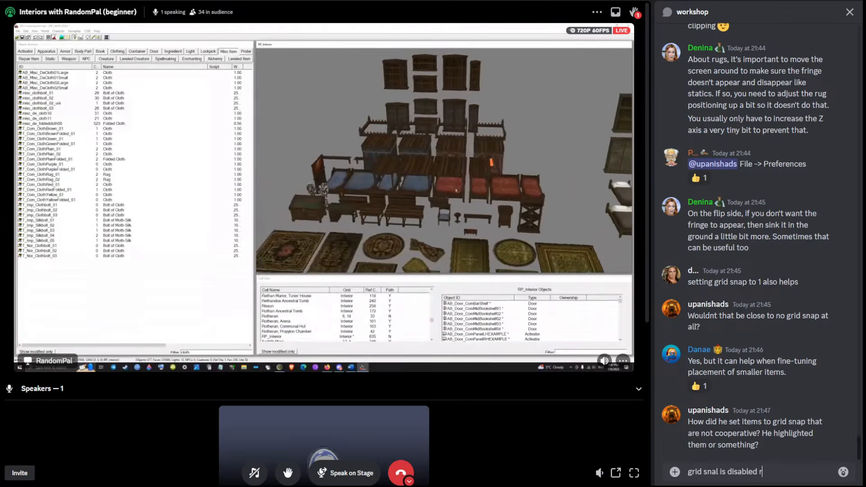
{"action": "type", "text": "ight. Man"}
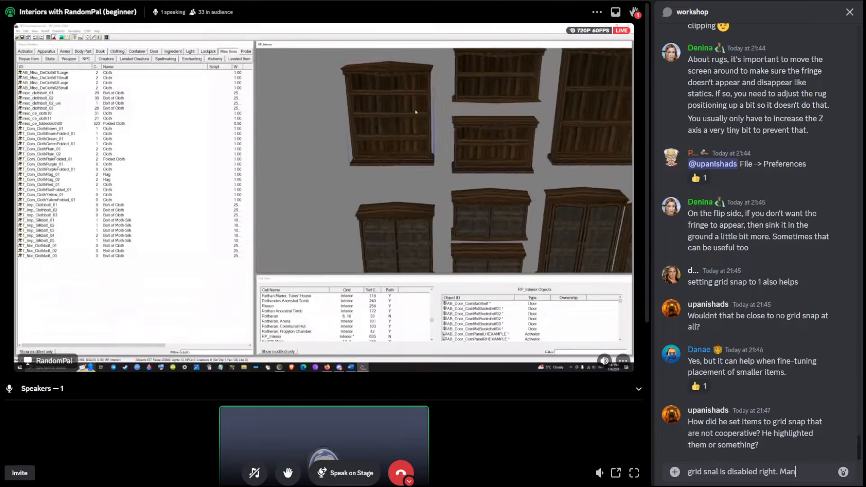
{"action": "type", "text": "ual"}
{"action": "type", "text": " movement"}
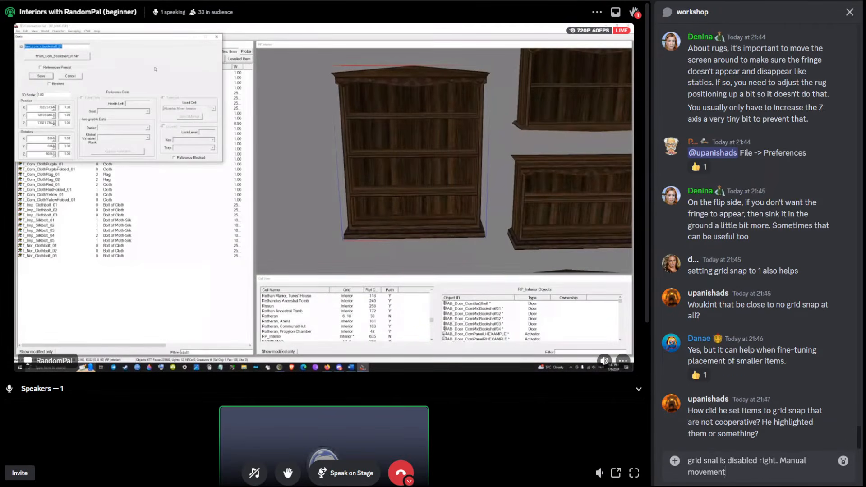
{"action": "key", "text": "Return"}
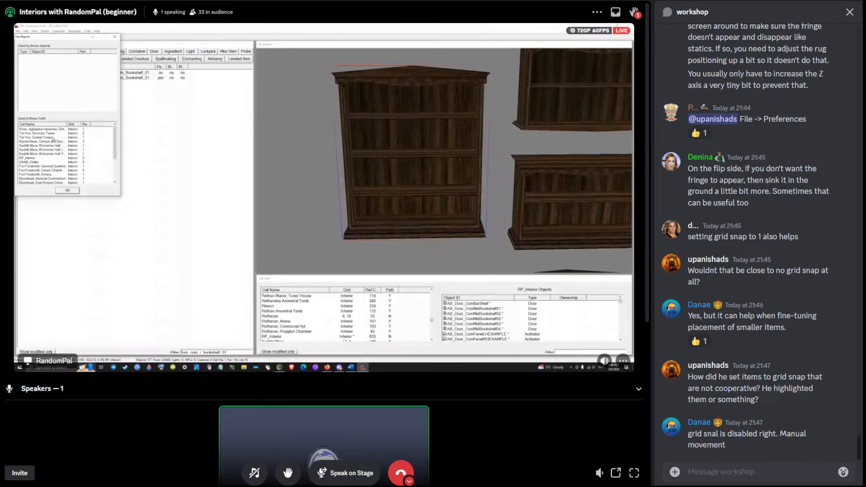
- Edit the sent grid snap answer, correcting "snal" to "snap"
{"action": "key", "text": "Up"}
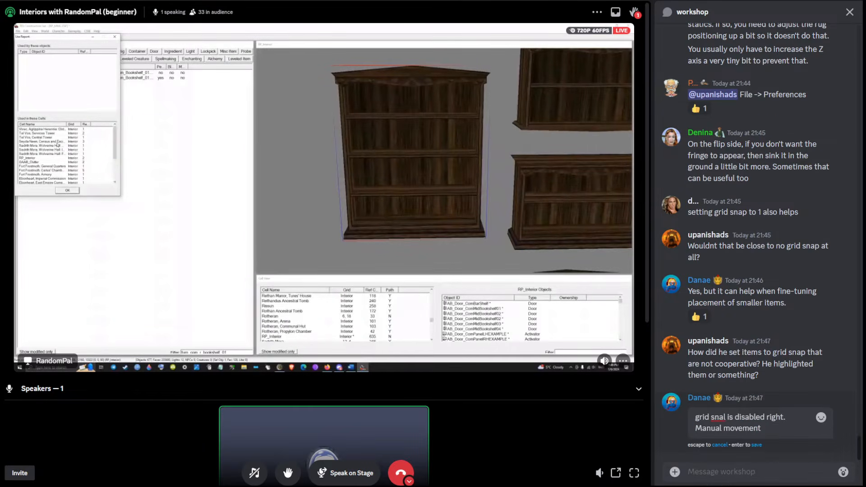
{"action": "key", "text": "Delete"}
{"action": "type", "text": "p"}
{"action": "key", "text": "Return"}
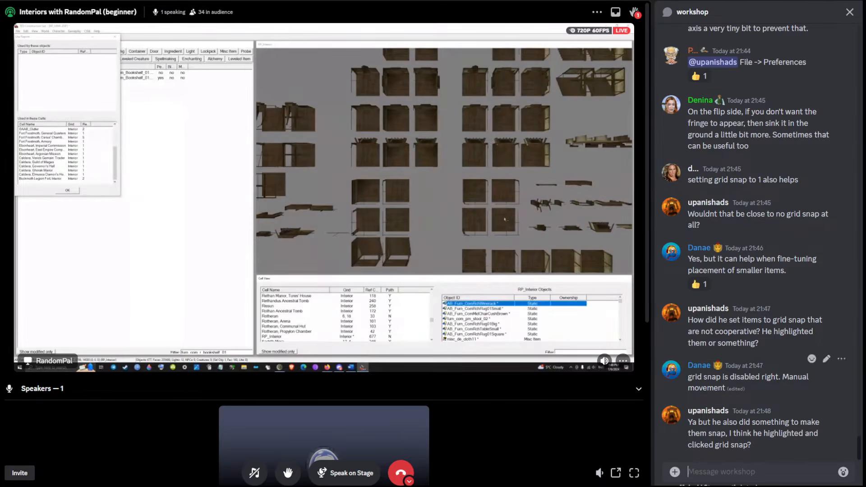
- Relay "How did he set items to grid snap that are not cooperative? He highlighted them or something?" to the presenter with a mention
{"action": "left_click_drag", "start_coordinate": [718, 320], "coordinate": [687, 320]}
{"action": "key", "text": "ctrl+c"}
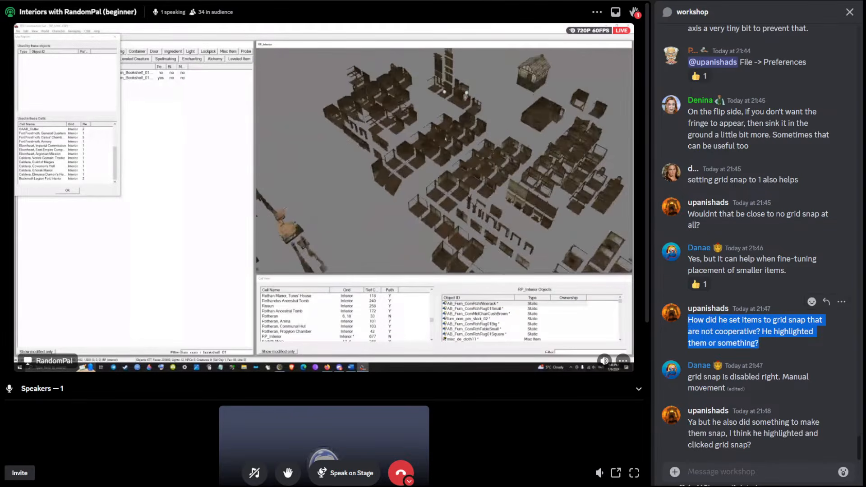
{"action": "left_click", "coordinate": [687, 471]}
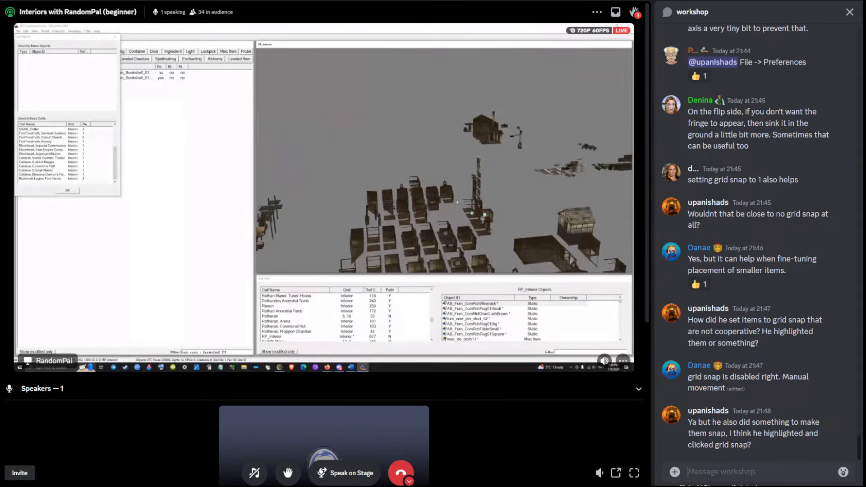
{"action": "type", "text": "@rand"}
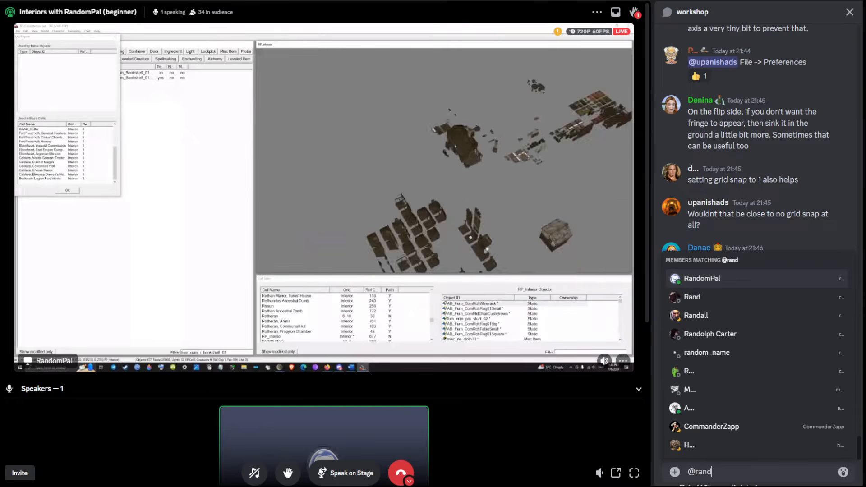
{"action": "key", "text": "Tab"}
{"action": "key", "text": "ctrl+v"}
{"action": "key", "text": "Return"}
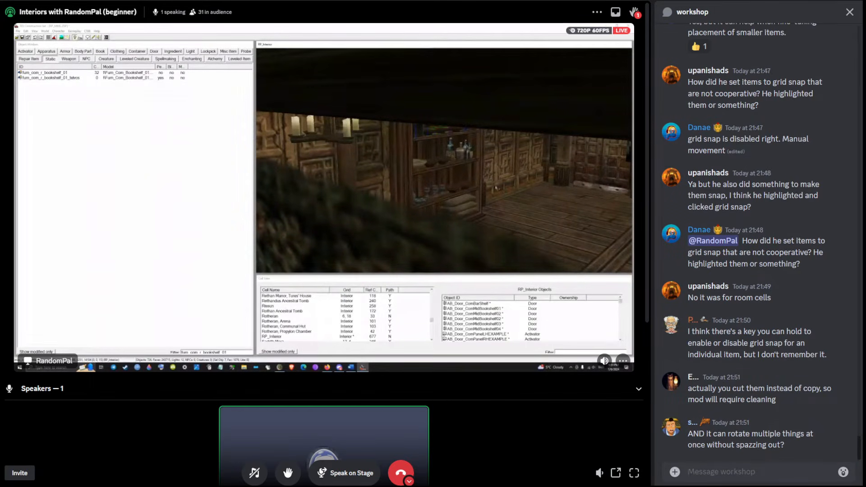
- Relay the attendee's question "AND it can rotate multiple things at once without spazzing out?" to the presenter with a mention
{"action": "left_click_drag", "start_coordinate": [785, 445], "coordinate": [688, 433]}
{"action": "key", "text": "ctrl+c"}
{"action": "left_click", "coordinate": [688, 472]}
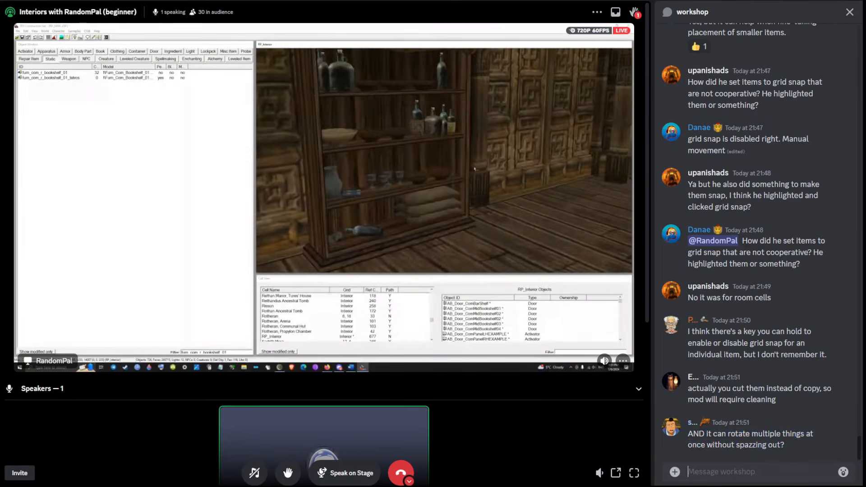
{"action": "type", "text": "@ran"}
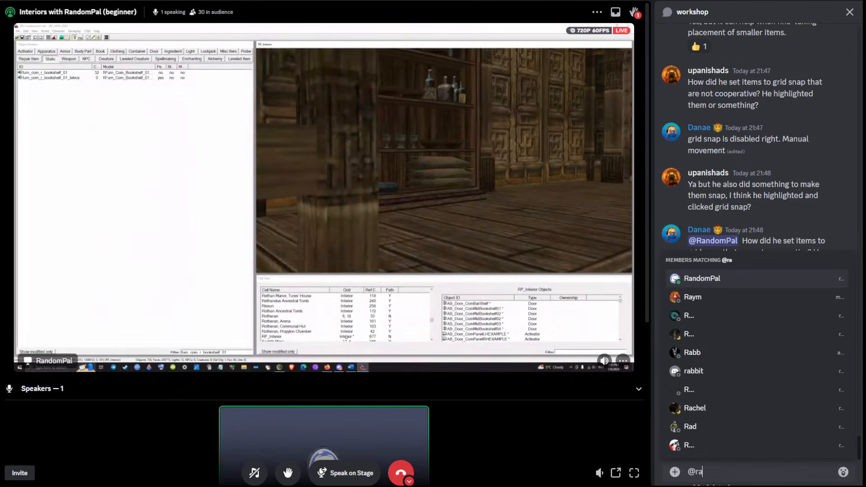
{"action": "key", "text": "Tab"}
{"action": "key", "text": "ctrl+v"}
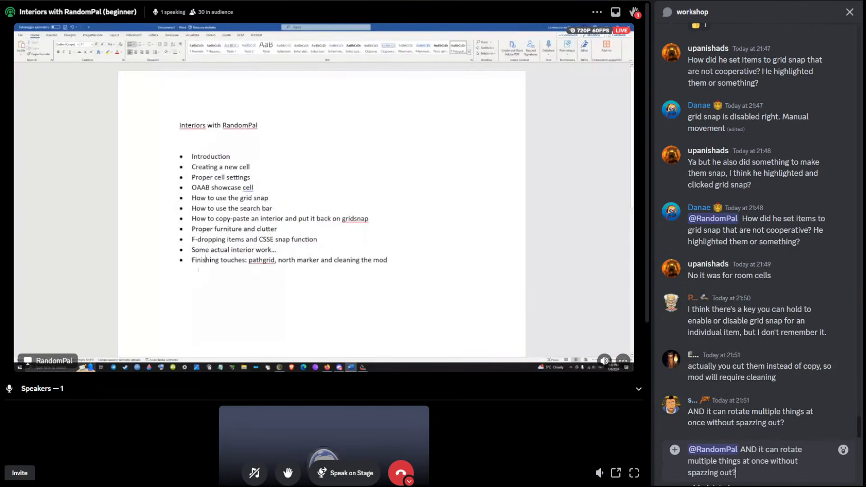
{"action": "key", "text": "Return"}
- Answer the question about rotating multiple things by sending "depends on the models, but yes."
{"action": "type", "text": "depe"}
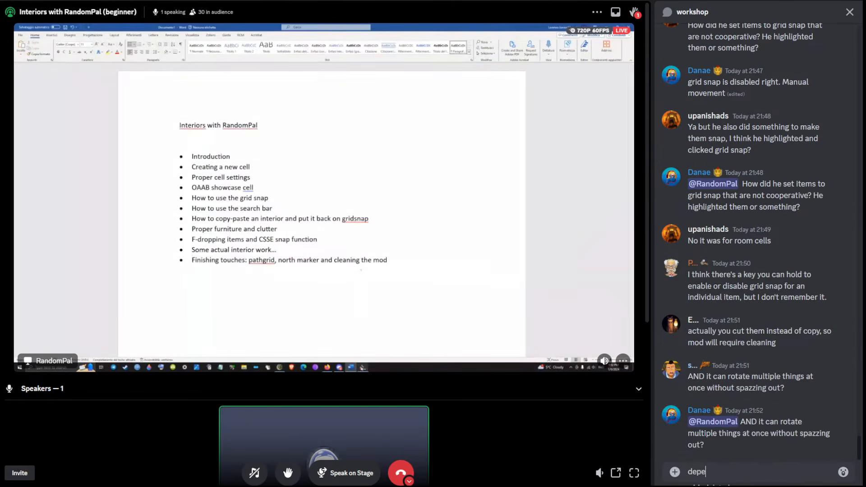
{"action": "type", "text": "nds on the"}
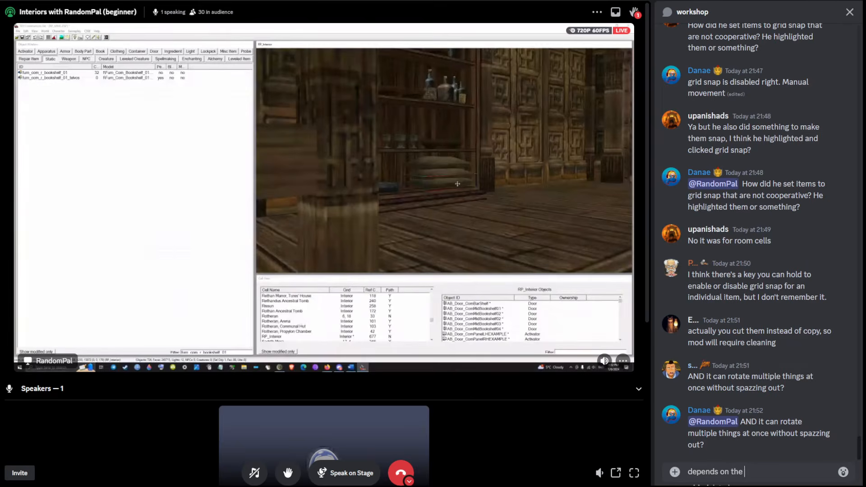
{"action": "type", "text": " models, but s"}
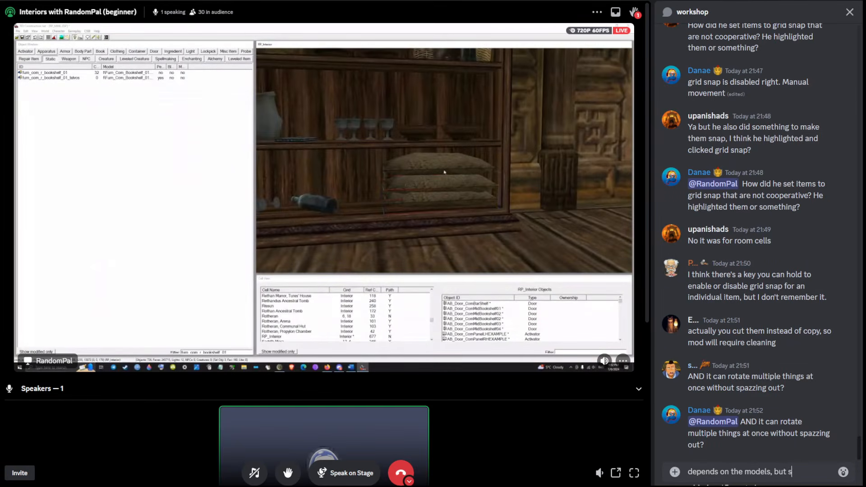
{"action": "key", "text": "BackSpace"}
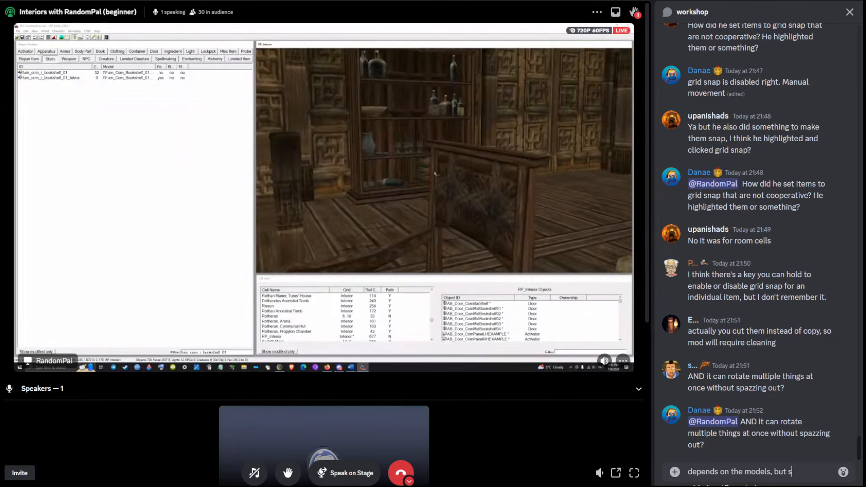
{"action": "type", "text": "yes."}
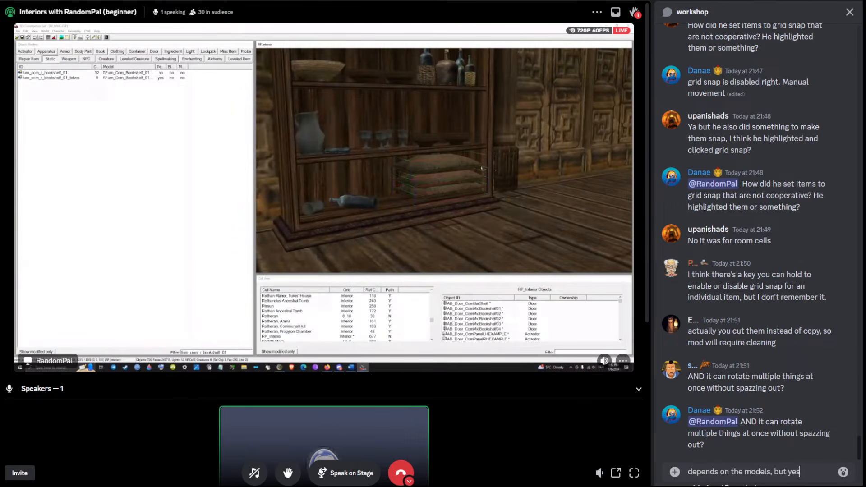
{"action": "key", "text": "Return"}
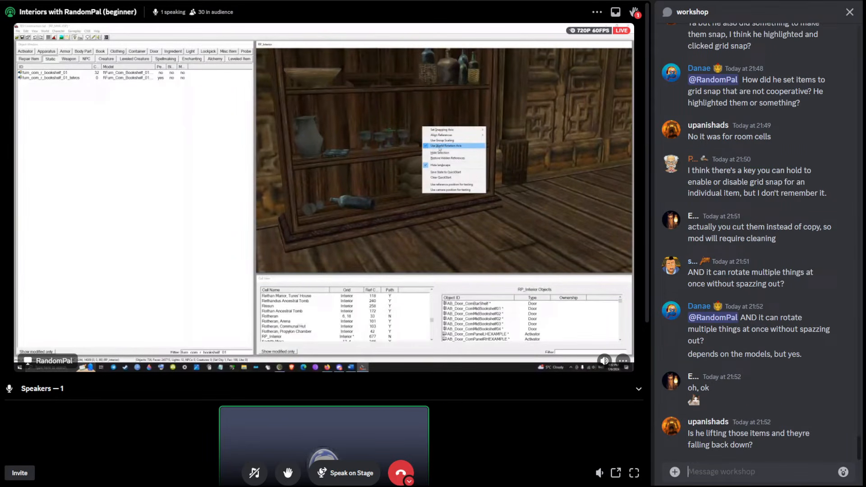
- Reply "Yes, to make sure they are not floating" to the attendee's question about lifting items and letting them fall
{"action": "left_click", "coordinate": [842, 414]}
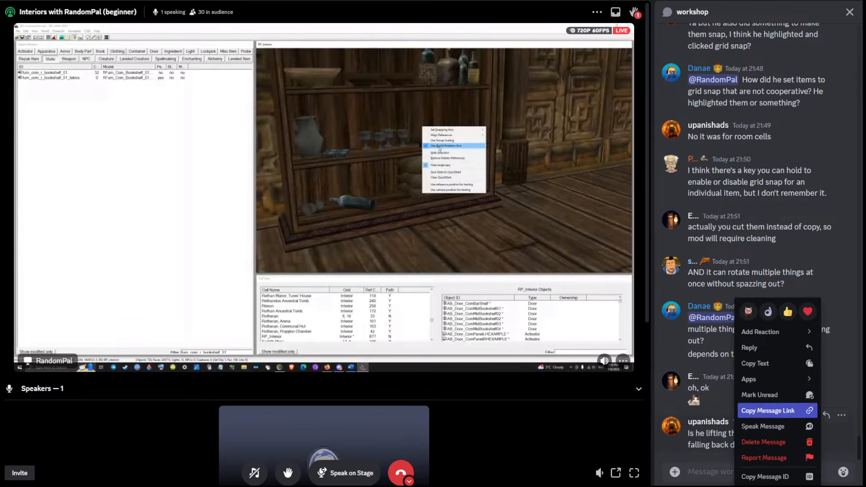
{"action": "left_click", "coordinate": [769, 344]}
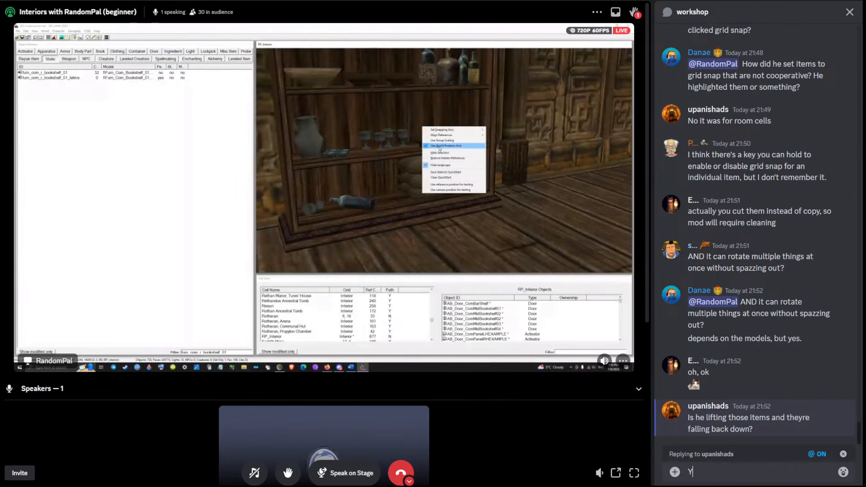
{"action": "type", "text": "Yes, to make s"}
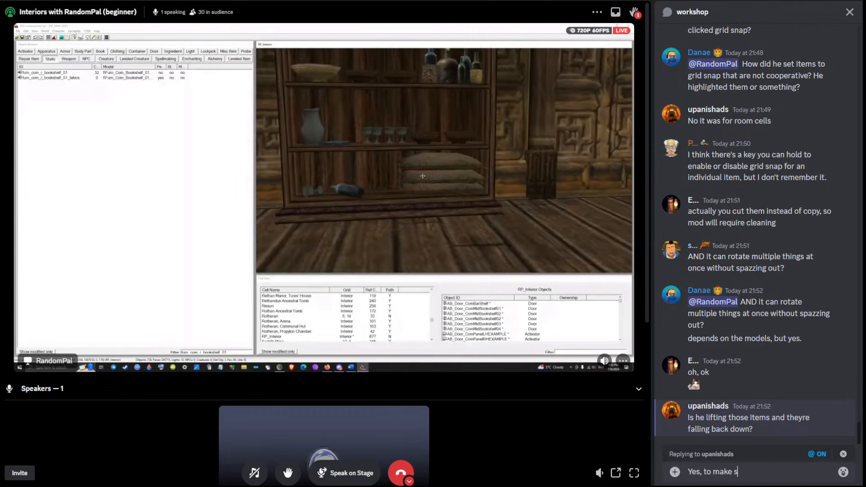
{"action": "type", "text": "ure they are no"}
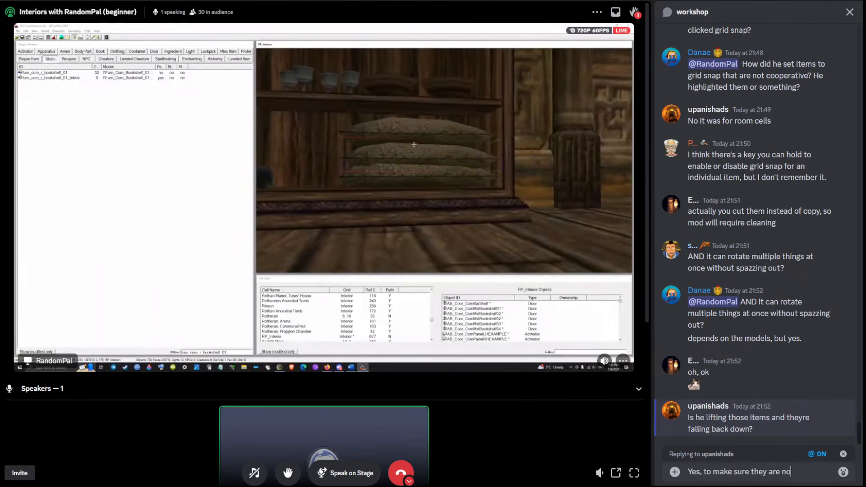
{"action": "type", "text": "t floating"}
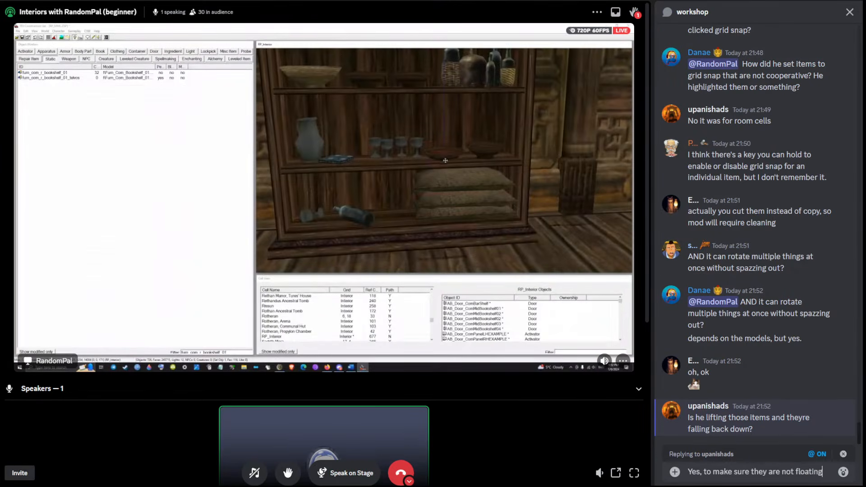
{"action": "key", "text": "Return"}
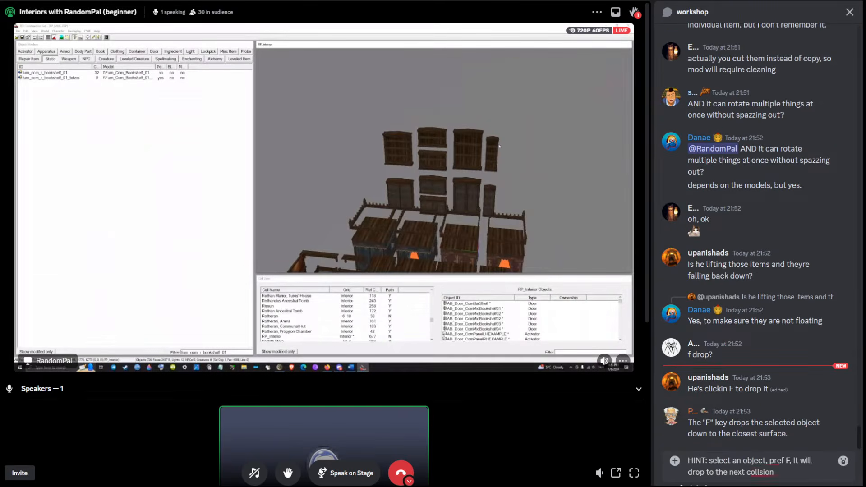
- Discard the drafted hint about dropping objects with F and answer the "just F?" question with "yup."
{"action": "key", "text": "ctrl+a"}
{"action": "key", "text": "BackSpace"}
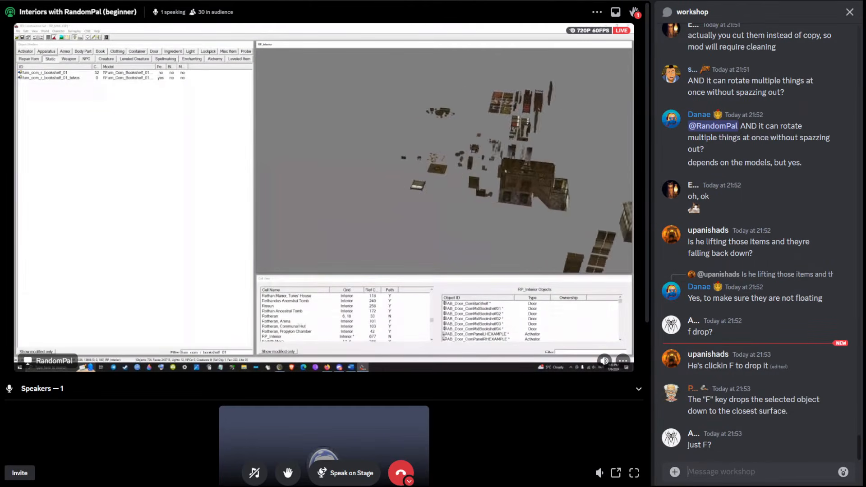
{"action": "type", "text": "yup."}
{"action": "key", "text": "Return"}
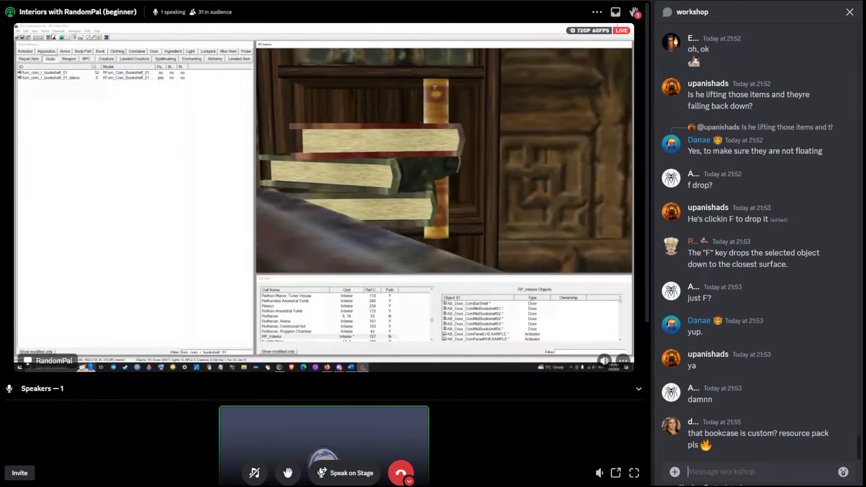
{"action": "type", "text": "OAAB"}
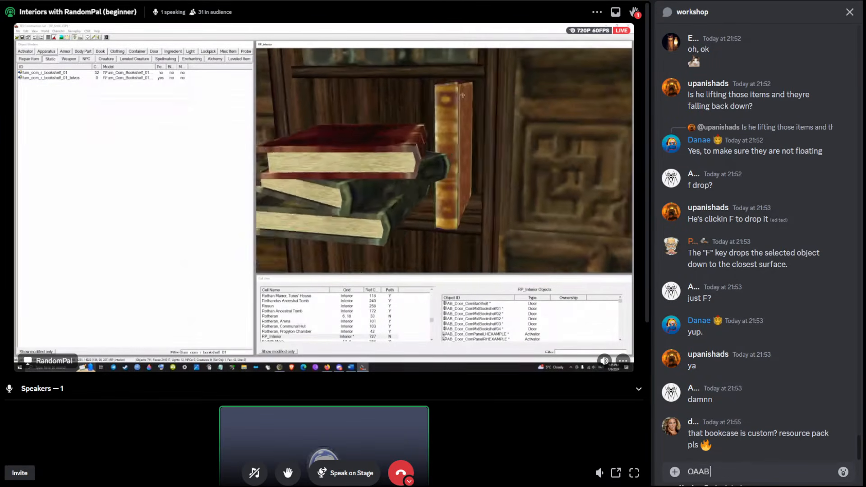
{"action": "type", "text": " DATA"}
{"action": "key", "text": "Return"}
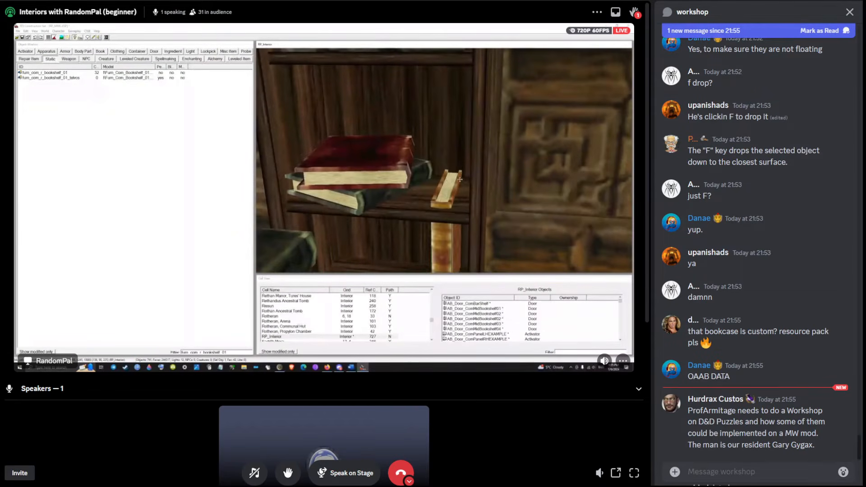
{"action": "right_click", "coordinate": [723, 332]}
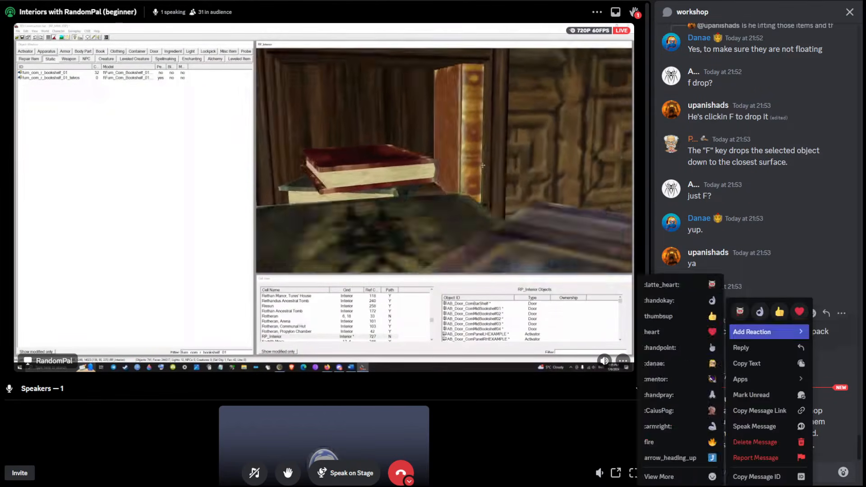
{"action": "key", "text": "Escape"}
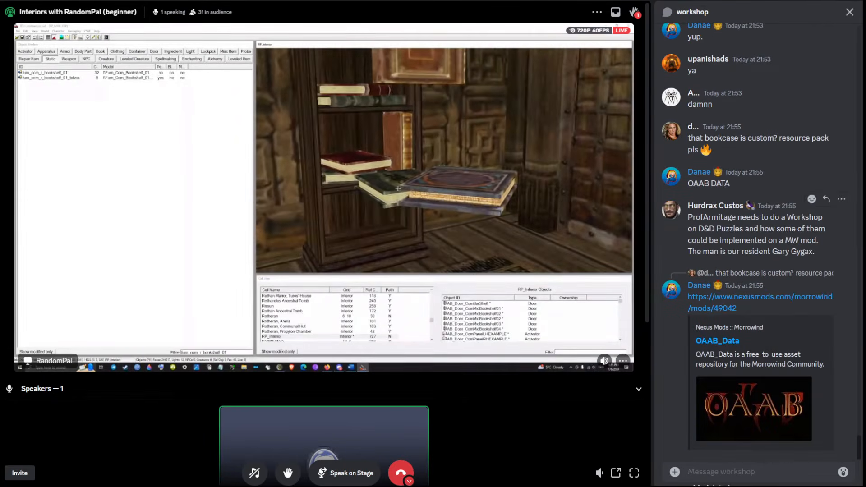
- Add the pointing-hand reaction to the message suggesting a workshop on D&D puzzles
{"action": "right_click", "coordinate": [738, 251]}
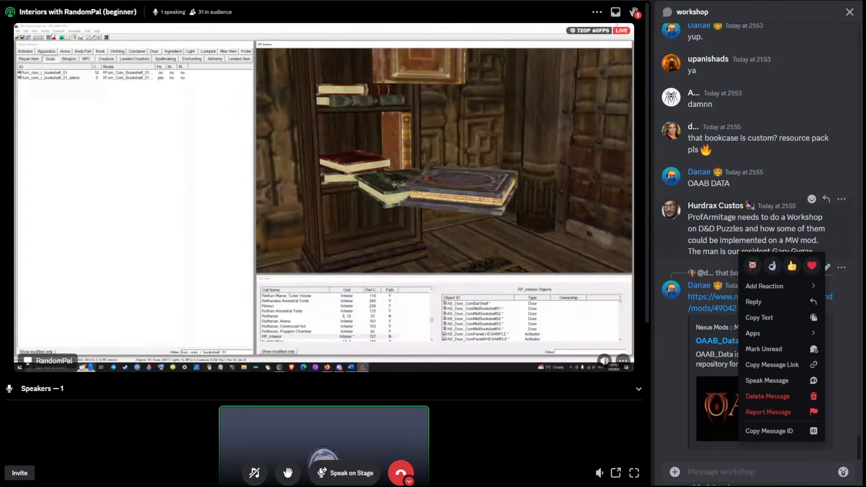
{"action": "mouse_move", "coordinate": [780, 286]}
{"action": "left_click", "coordinate": [677, 347]}
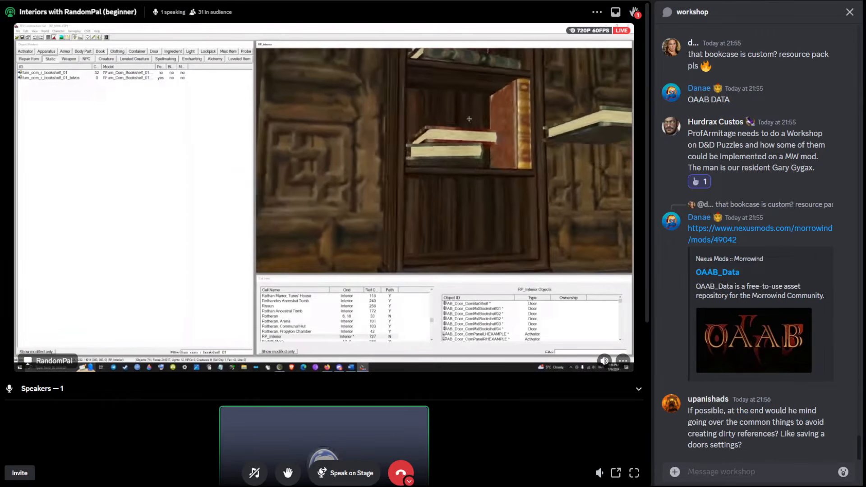
- Relay the attendee's question about common things to avoid creating dirty references, like saving a door's settings, to the presenter with a mention
{"action": "left_click_drag", "start_coordinate": [687, 410], "coordinate": [741, 444]}
{"action": "key", "text": "ctrl+c"}
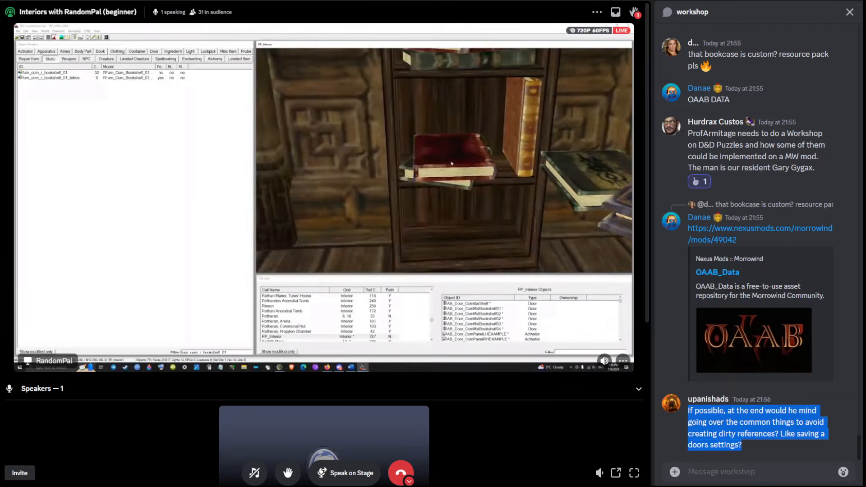
{"action": "type", "text": "@ra"}
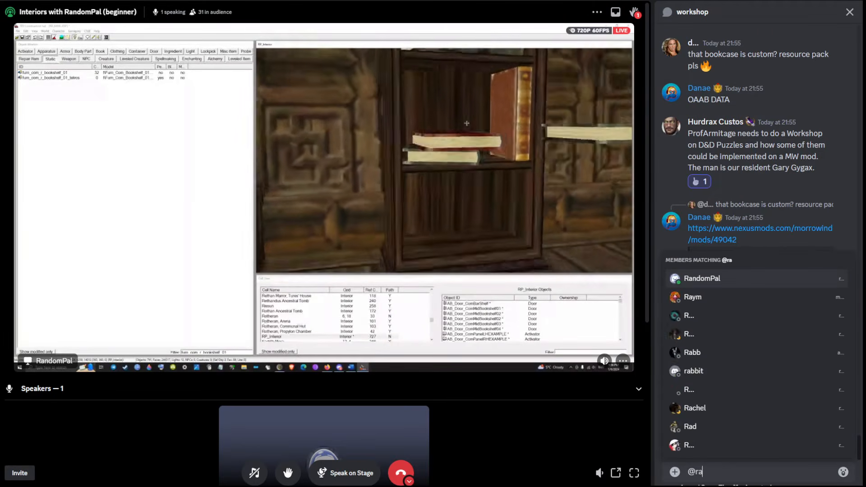
{"action": "type", "text": "n"}
{"action": "left_click", "coordinate": [702, 278]}
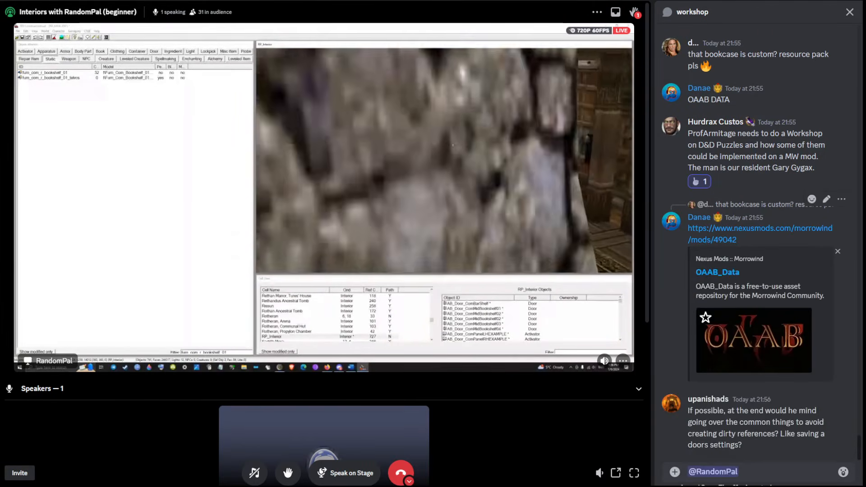
{"action": "key", "text": "ctrl+v"}
{"action": "key", "text": "Return"}
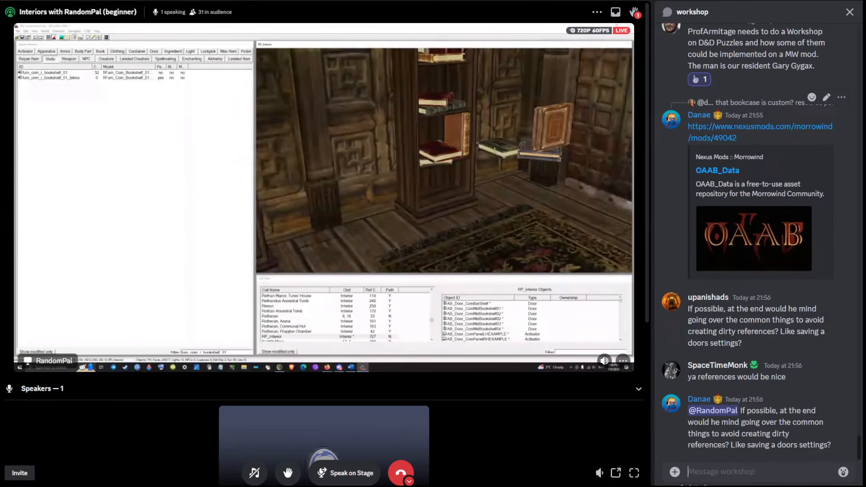
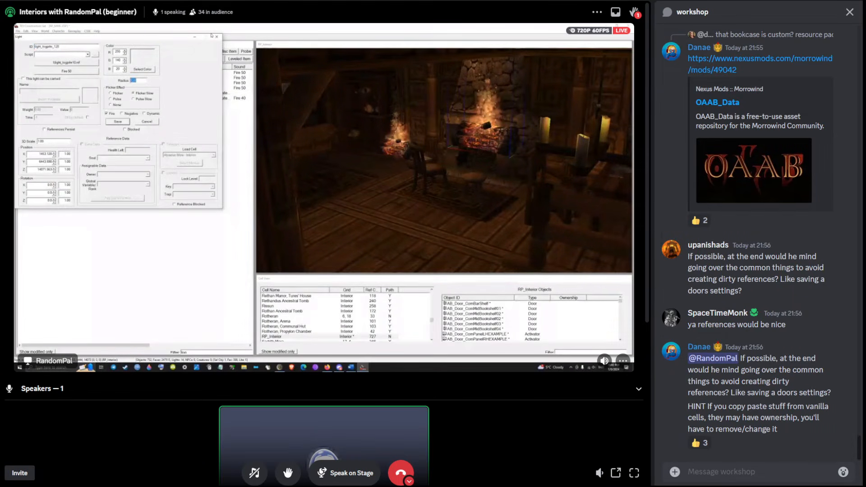
{"action": "type", "text": "H"}
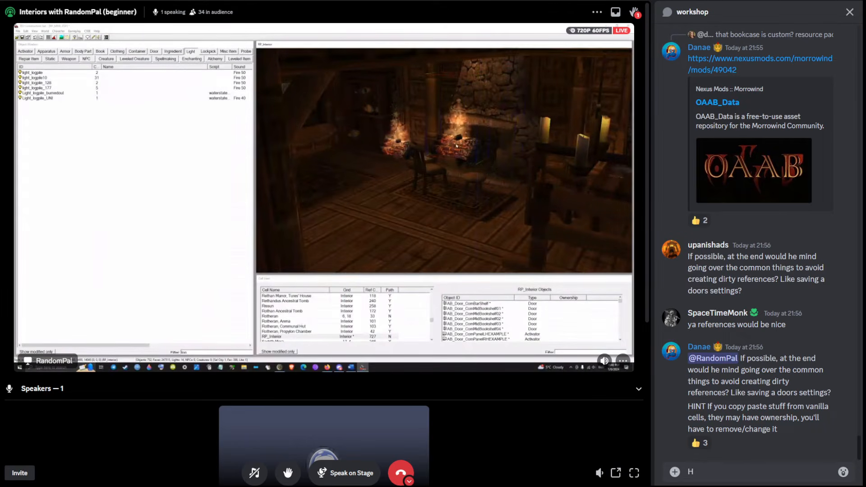
{"action": "key", "text": "BackSpace"}
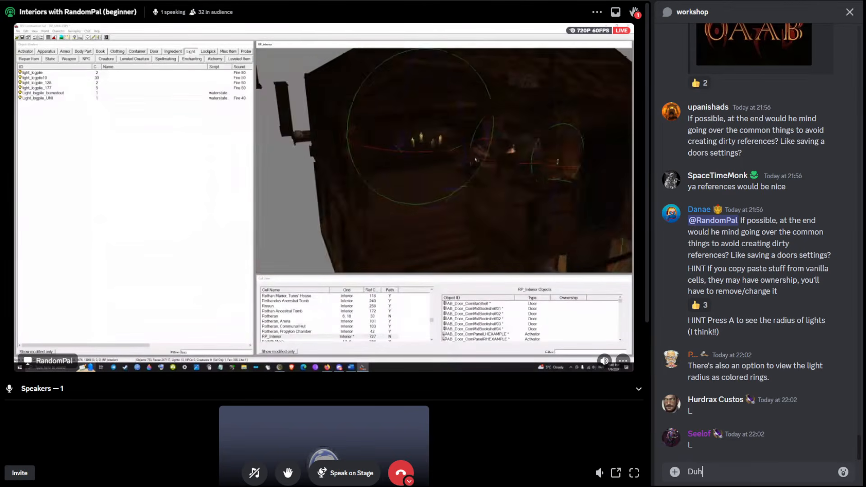
- Send "Duh." followed by "I swear I meant L :D" to acknowledge the wrong key in the light radius hint
{"action": "type", "text": "."}
{"action": "key", "text": "Return"}
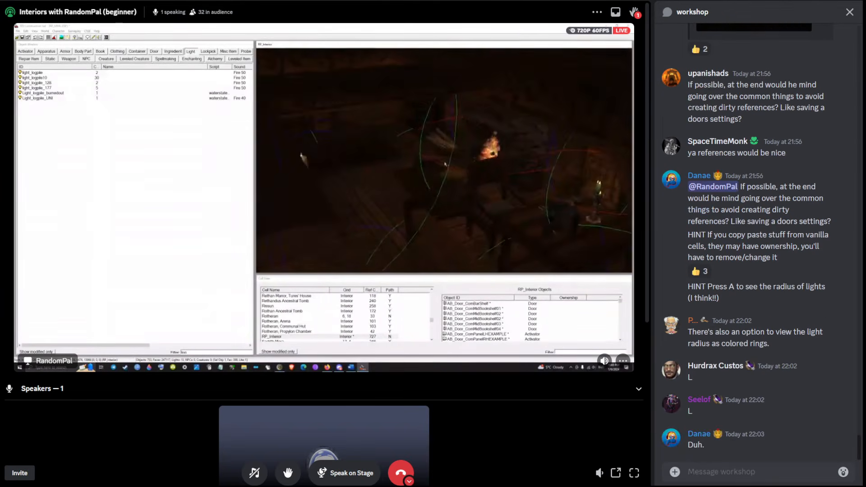
{"action": "type", "text": "I swear "}
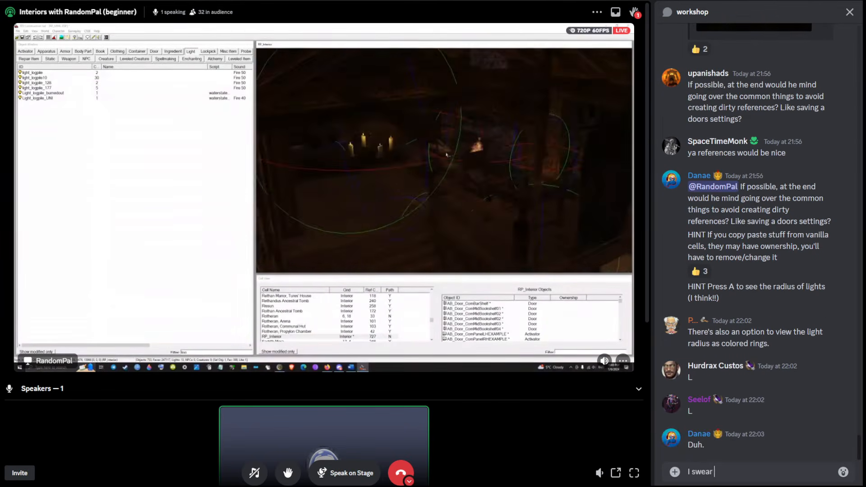
{"action": "type", "text": "I meant L"}
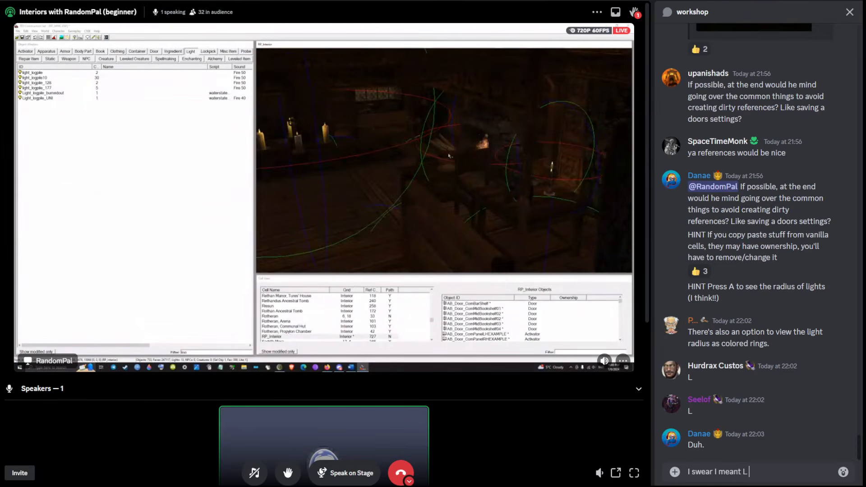
{"action": "type", "text": " :D"}
{"action": "key", "text": "Return"}
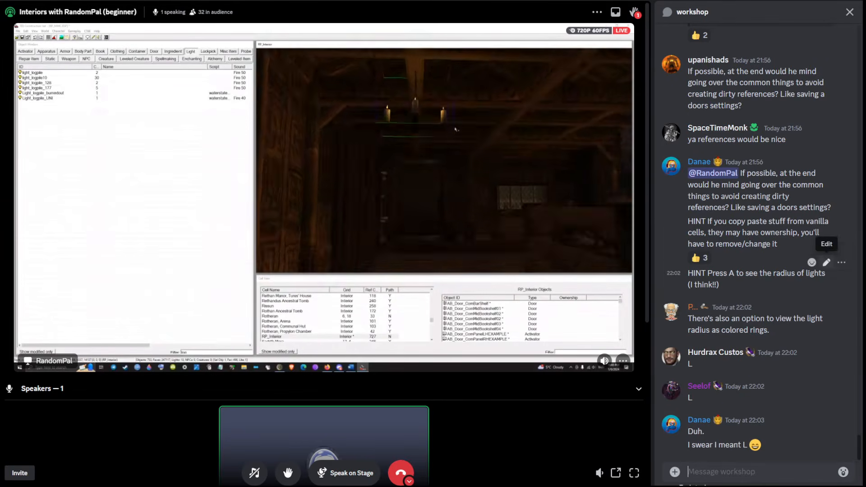
- Edit the sent light radius hint, replacing the key "A" with "L"
{"action": "left_click", "coordinate": [826, 262]}
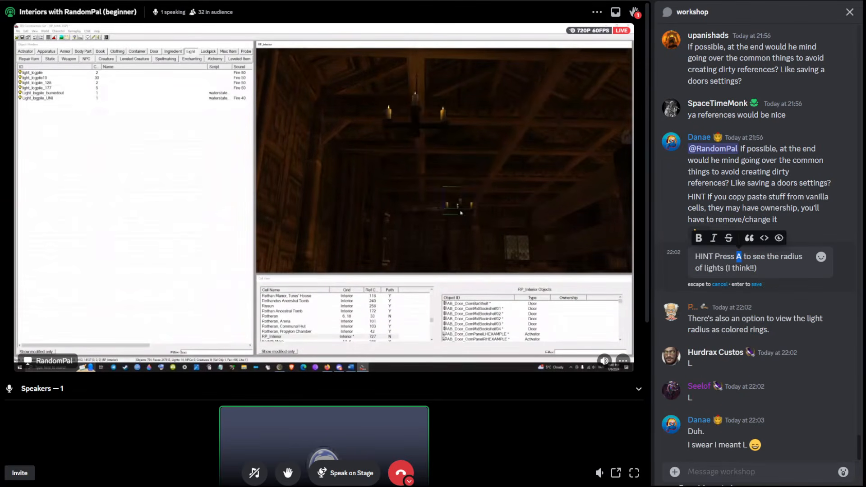
{"action": "type", "text": "L"}
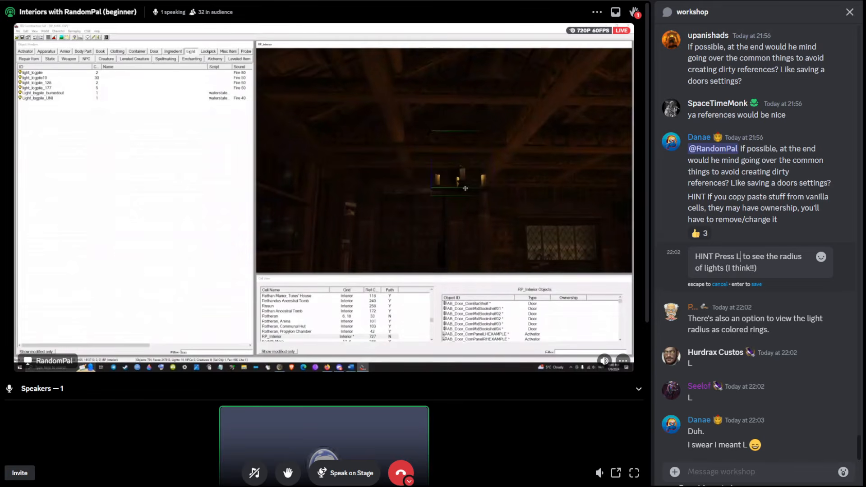
{"action": "key", "text": "Return"}
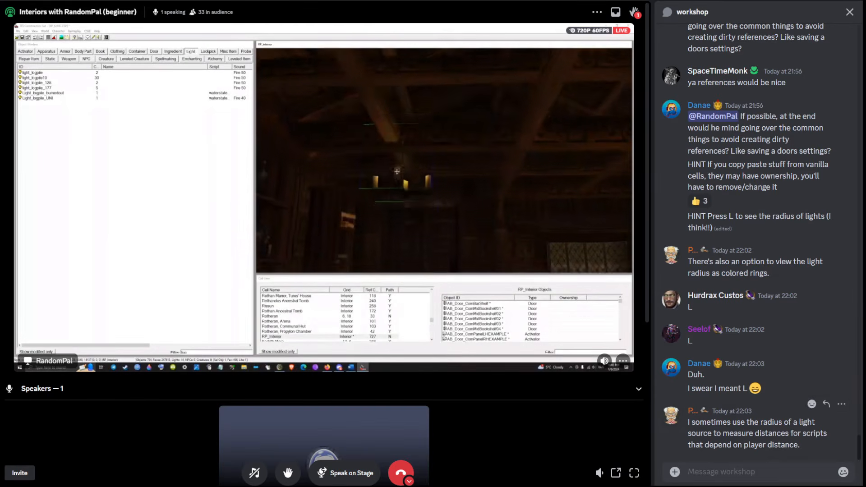
- Reply "smart, I like that! Noted." to the tip about measuring script distances with light radius, and add the brain reaction to the tip
{"action": "left_click", "coordinate": [840, 404]}
{"action": "left_click", "coordinate": [827, 403]}
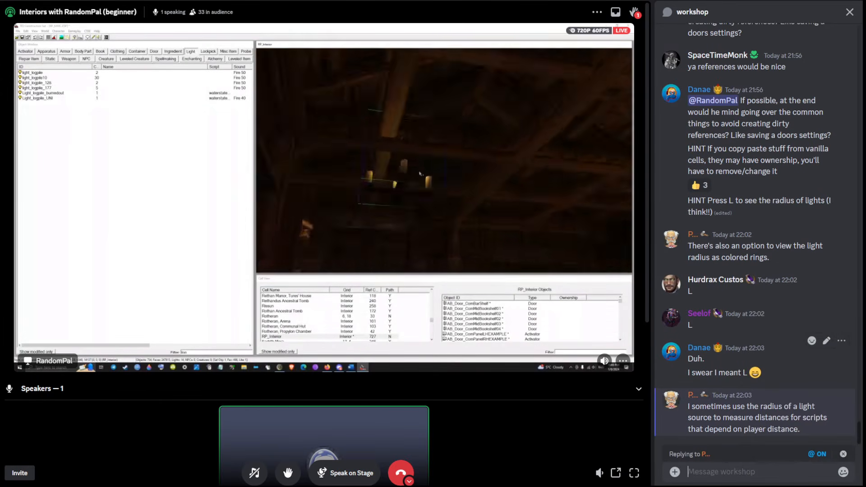
{"action": "type", "text": "smart, "}
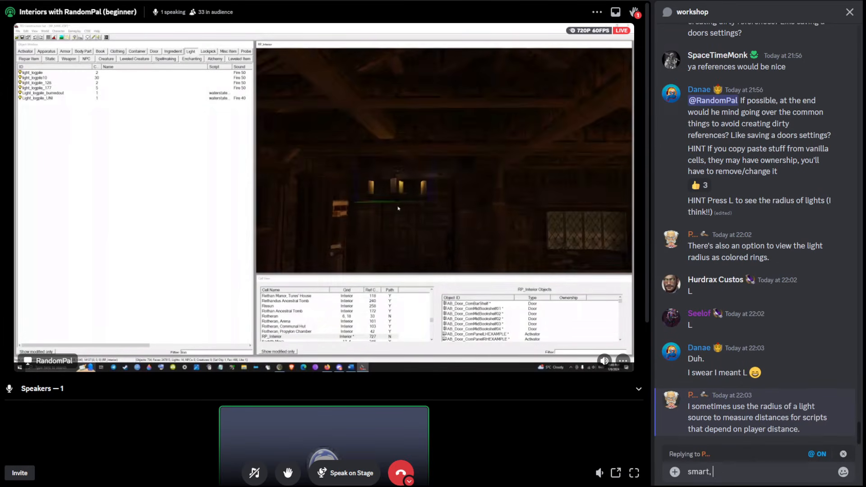
{"action": "type", "text": "I like tha"}
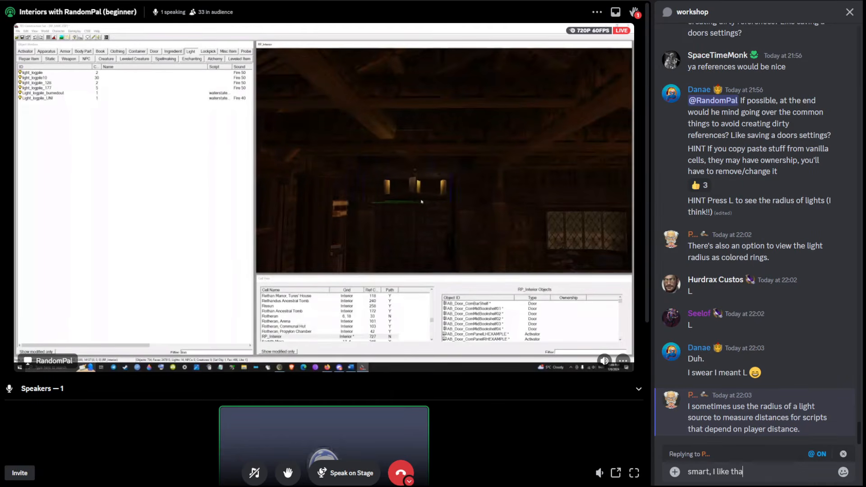
{"action": "type", "text": "t"}
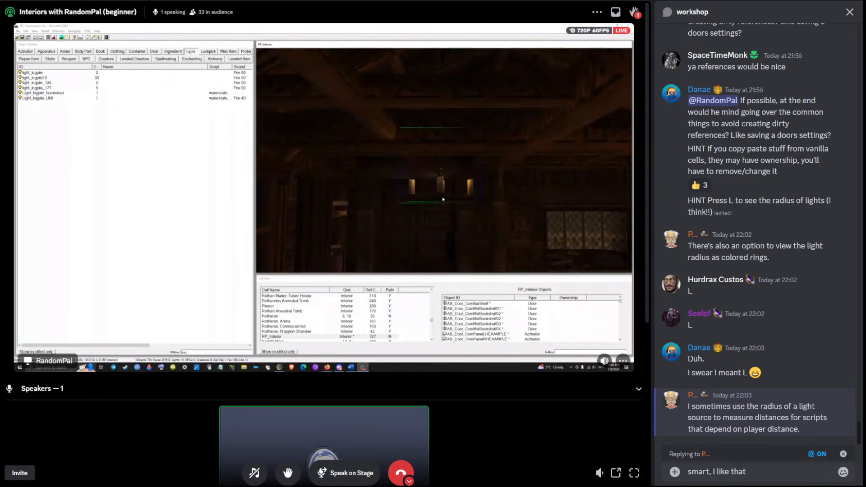
{"action": "type", "text": "!"}
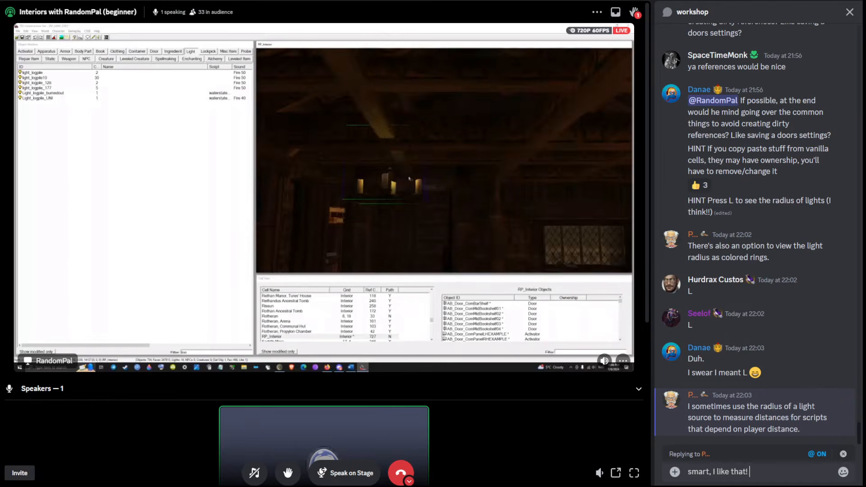
{"action": "type", "text": " Noted."}
{"action": "key", "text": "Return"}
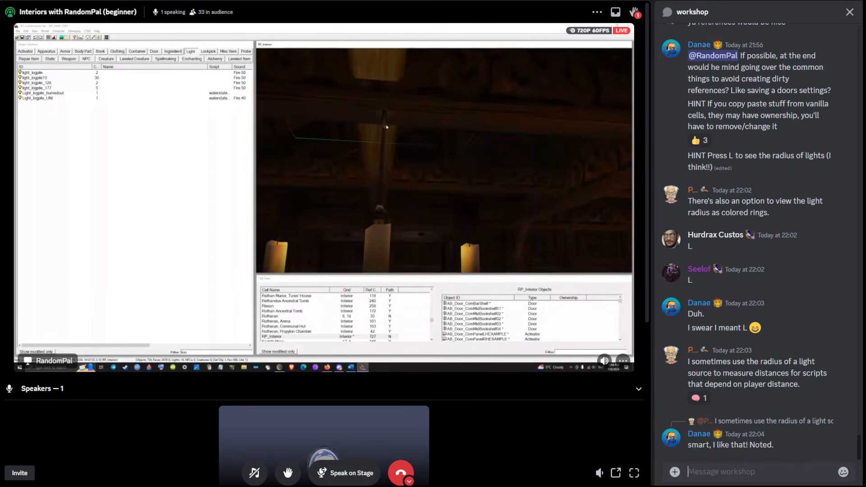
{"action": "left_click", "coordinate": [699, 398]}
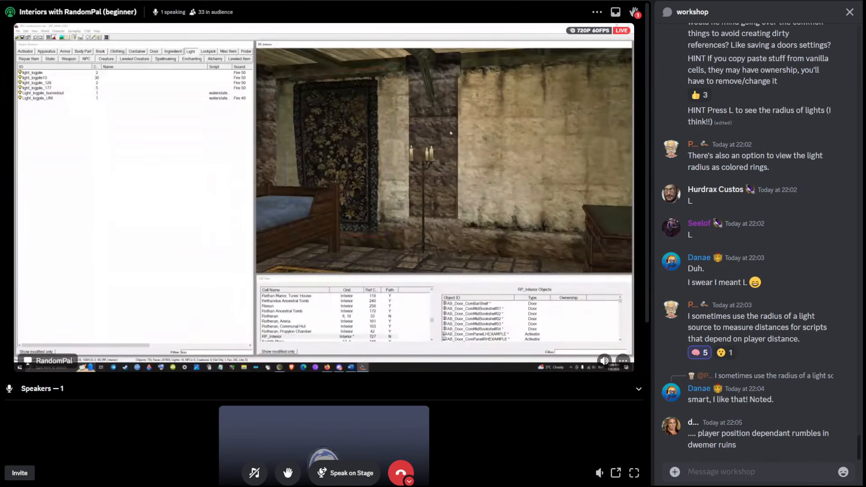
{"action": "type", "text": "TR "}
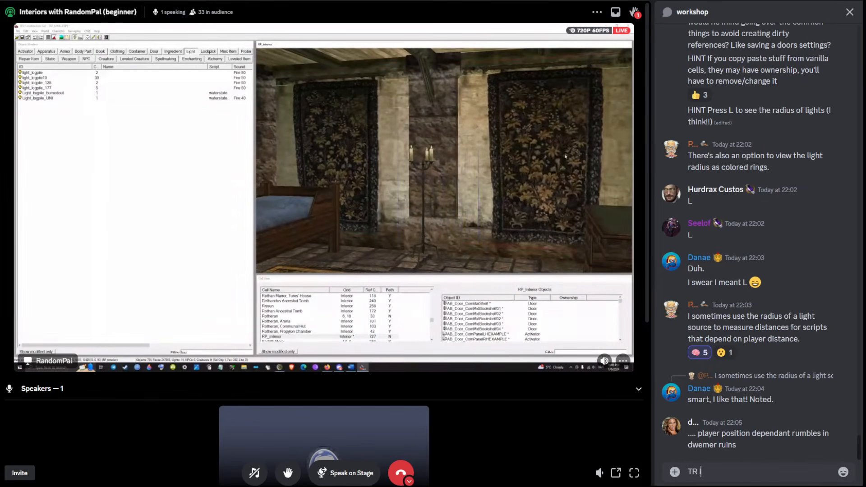
{"action": "type", "text": "interior sh"}
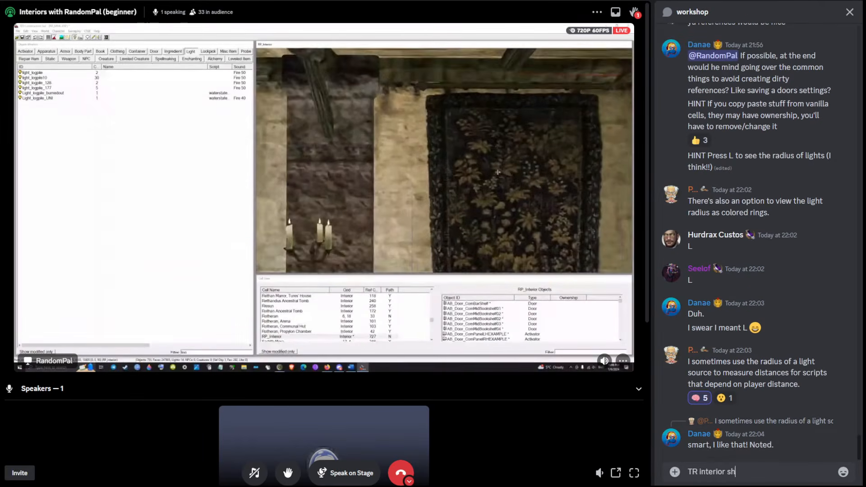
{"action": "type", "text": "owcase rule"}
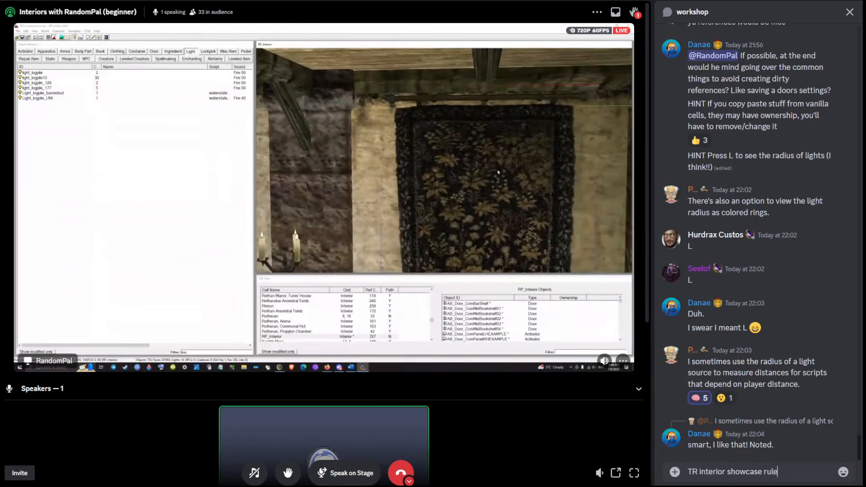
{"action": "type", "text": "s if you"}
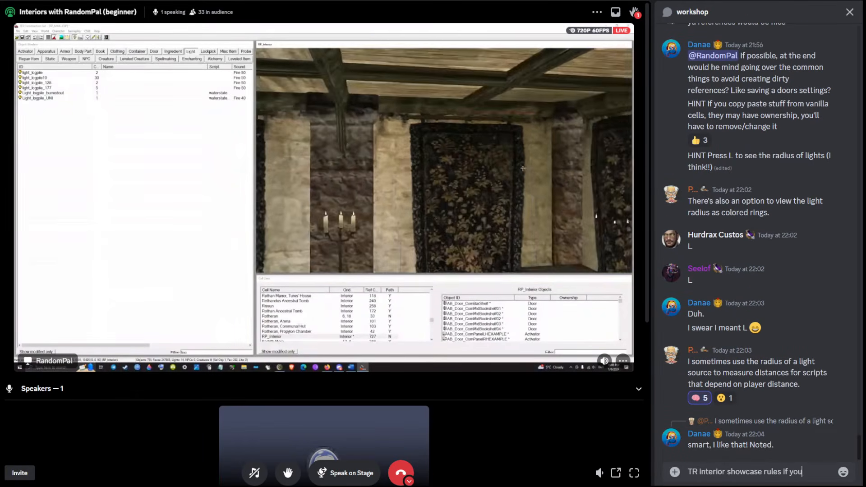
{"action": "type", "text": " are curiou"}
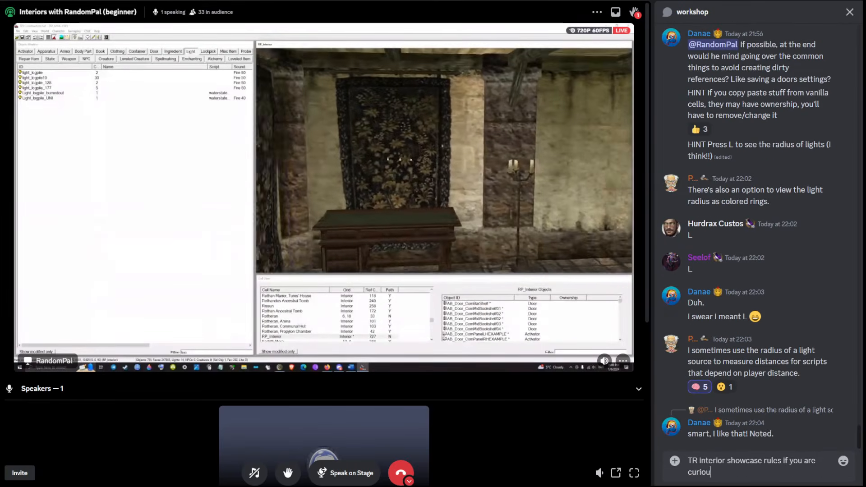
{"action": "type", "text": "s:"}
{"action": "type", "text": "https://www.tamriel-rebuilt.org/content/guidelines-interior-showcases"}
{"action": "key", "text": "Return"}
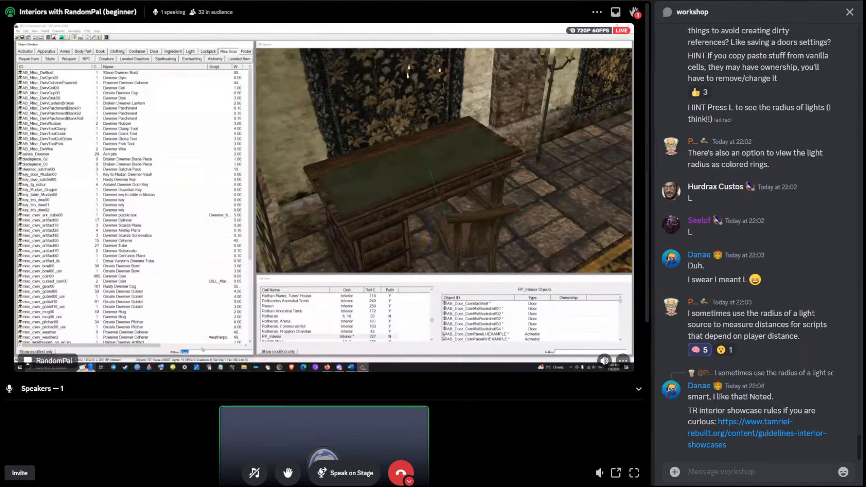
- Place the Dwemer Clamp Tool from the misc items on the green desktop in the render view
{"action": "left_click", "coordinate": [61, 99]}
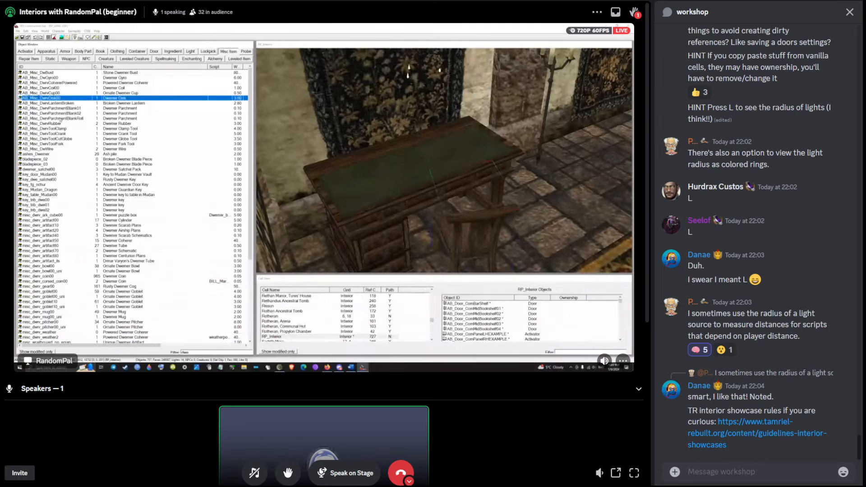
{"action": "left_click", "coordinate": [61, 118]}
{"action": "left_click_drag", "start_coordinate": [58, 129], "coordinate": [371, 184]}
- Try placing the Dwemer Fork Tool and the Dwemer Rubber on the desk beside the clamp tool
{"action": "left_click", "coordinate": [67, 139]}
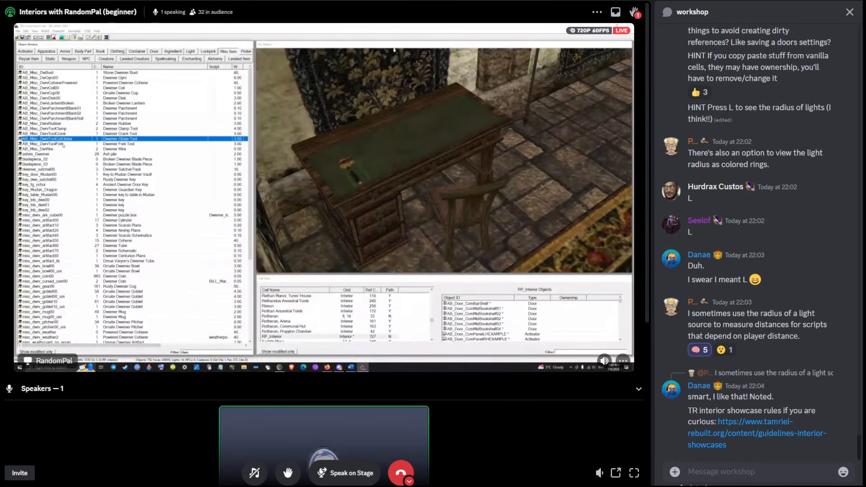
{"action": "left_click_drag", "start_coordinate": [64, 144], "coordinate": [373, 132]}
{"action": "key", "text": "Delete"}
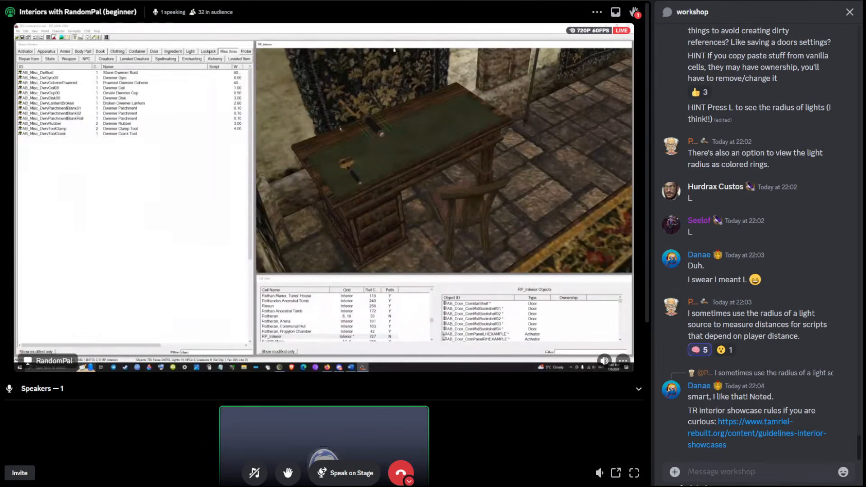
{"action": "left_click_drag", "start_coordinate": [51, 124], "coordinate": [354, 96]}
{"action": "key", "text": "shift"}
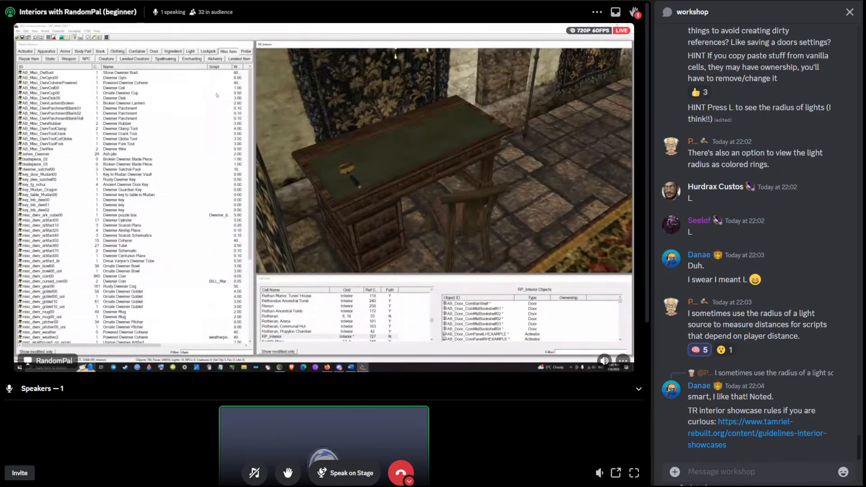
- Place the Stone Dwemer Bust above the back edge of the desk, in front of the tapestry
{"action": "left_click", "coordinate": [58, 88]}
{"action": "left_click", "coordinate": [448, 150]}
{"action": "key", "text": "shift"}
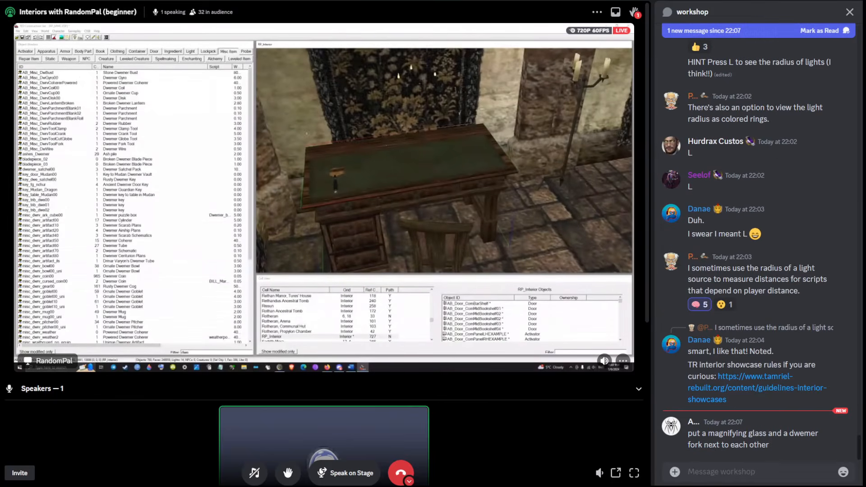
{"action": "left_click_drag", "start_coordinate": [64, 73], "coordinate": [385, 93]}
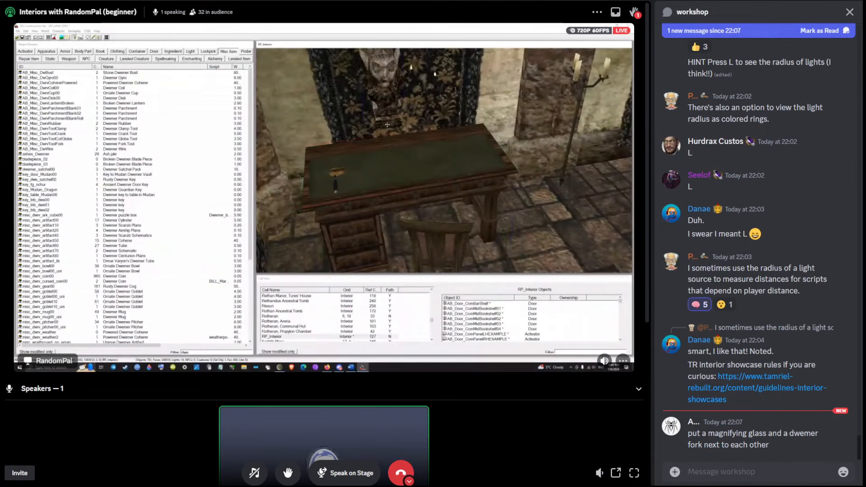
{"action": "key", "text": "shift"}
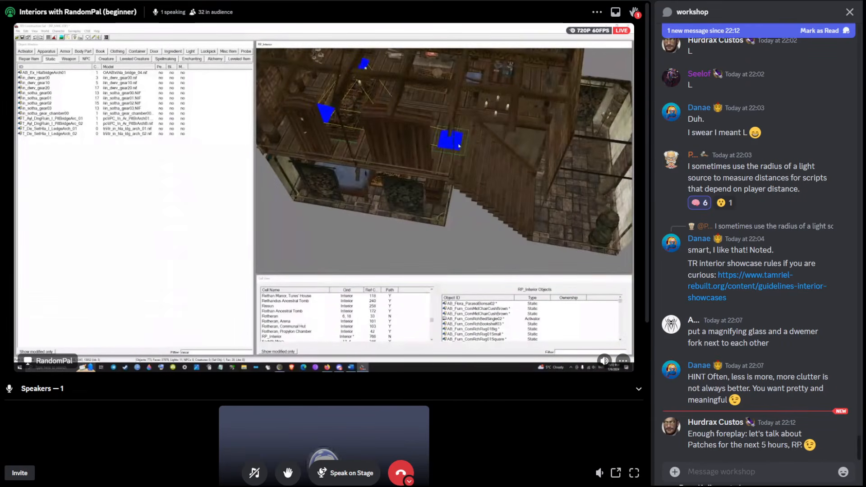
- Post "HINT the option to automatically generat pathgrids SUCKS." in the workshop chat
{"action": "type", "text": "HINT the option to automatically generat pathgrids SUCKS."}
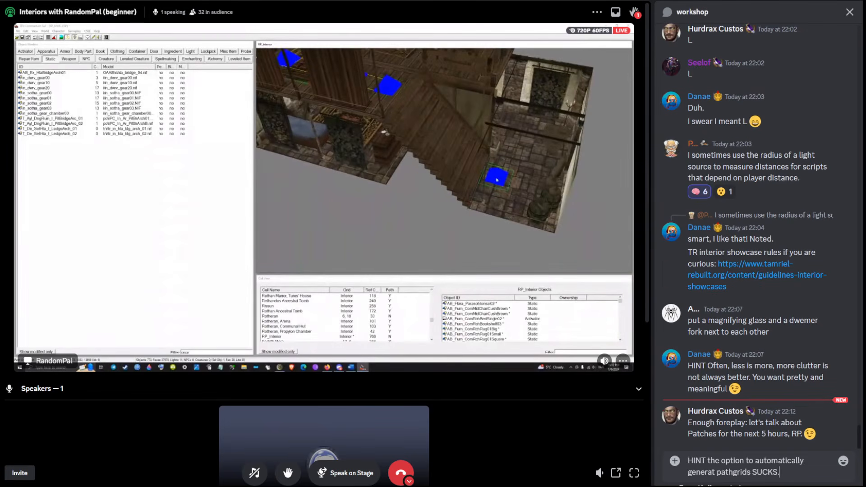
{"action": "key", "text": "Return"}
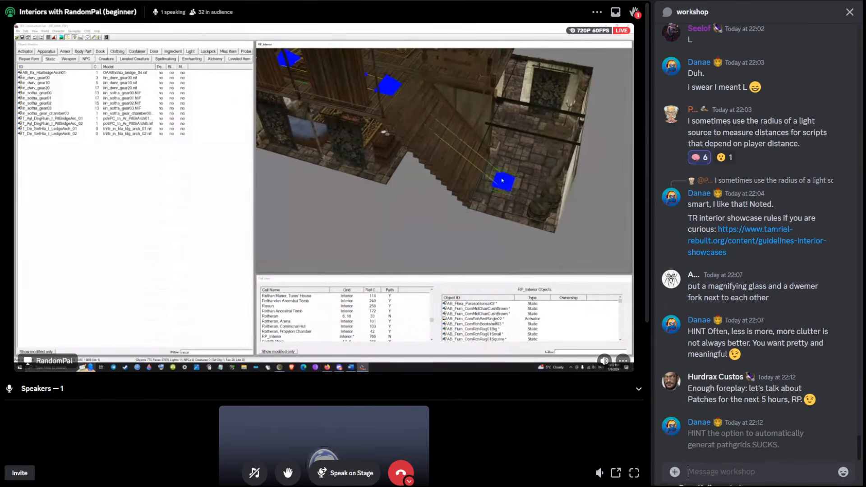
- Reply "definitely a future workshop." to the message joking about discussing patches for the next 5 hours
{"action": "right_click", "coordinate": [794, 388]}
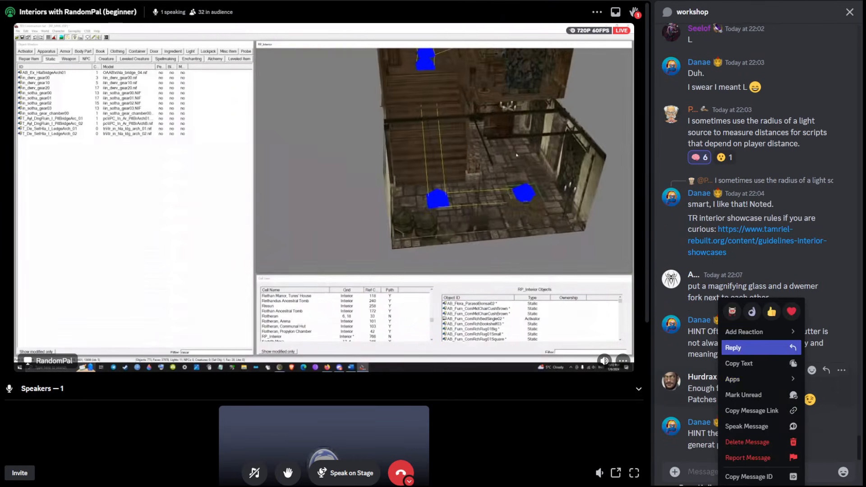
{"action": "left_click", "coordinate": [703, 348]}
{"action": "type", "text": "defintelky"}
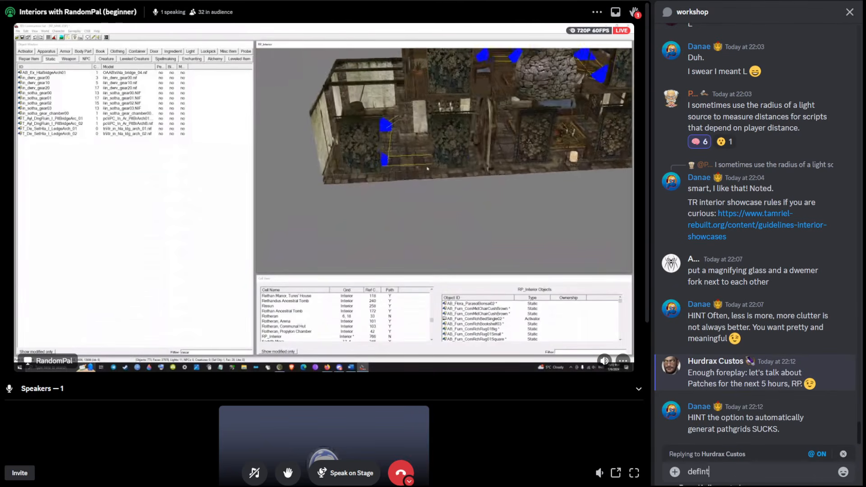
{"action": "key", "text": "BackSpace"}
{"action": "key", "text": "BackSpace"}
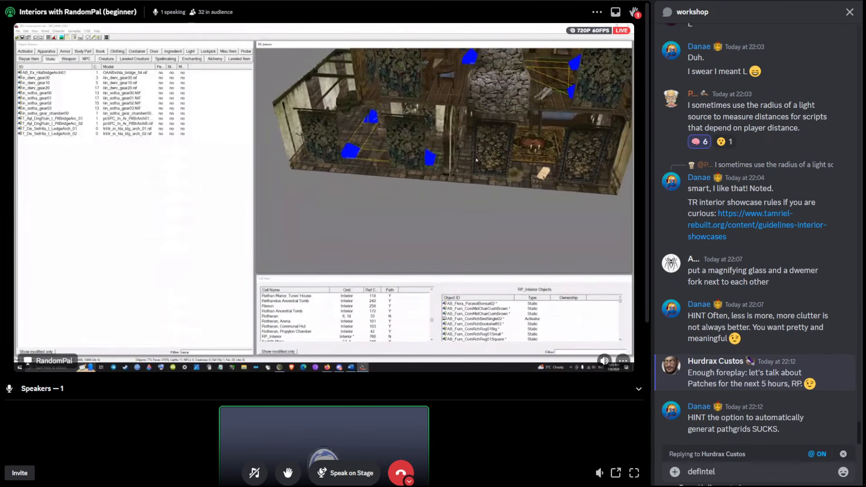
{"action": "type", "text": "y a fut"}
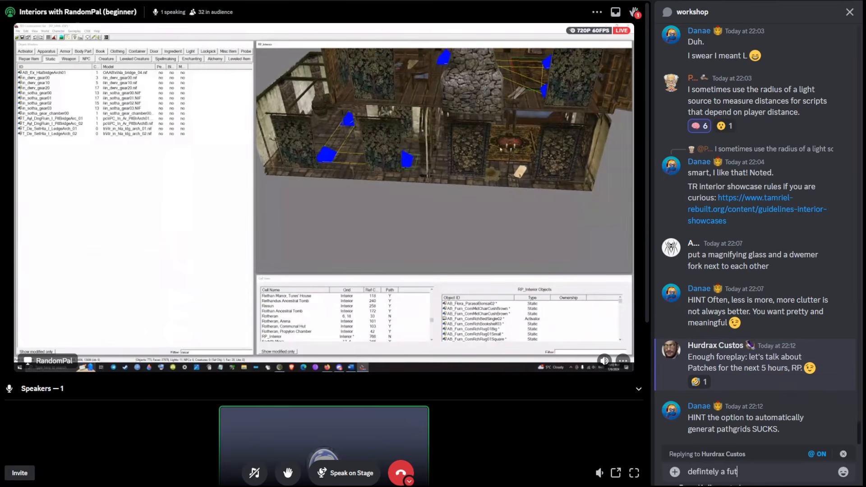
{"action": "type", "text": "ure wor"}
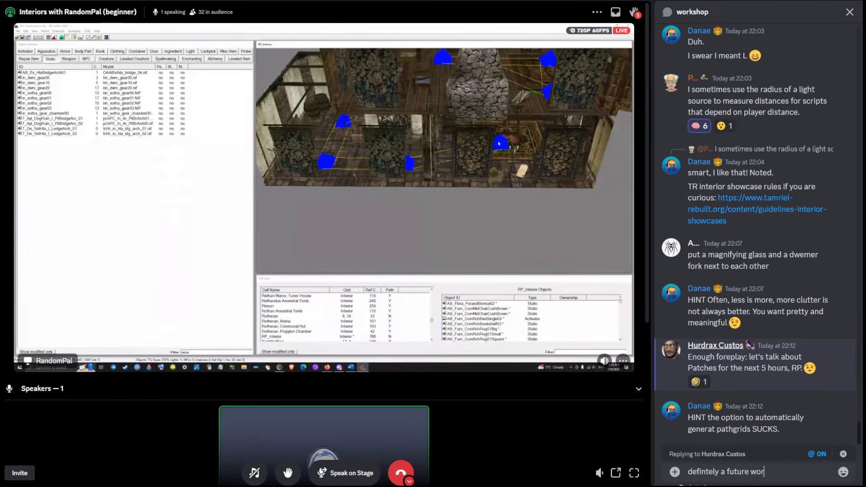
{"action": "type", "text": "kshop."}
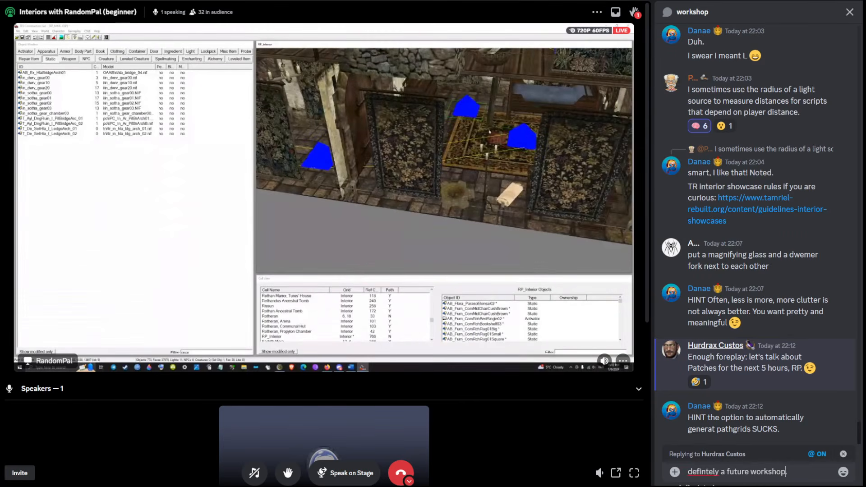
{"action": "left_click", "coordinate": [708, 471]}
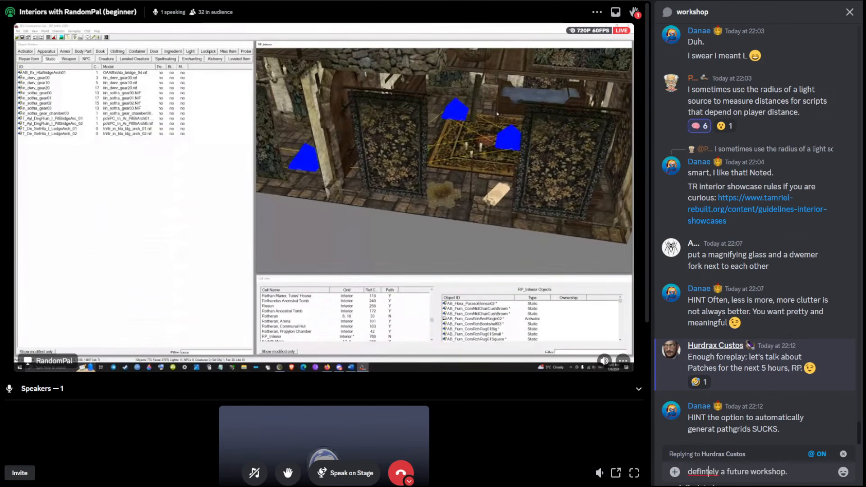
{"action": "type", "text": "i"}
{"action": "key", "text": "Return"}
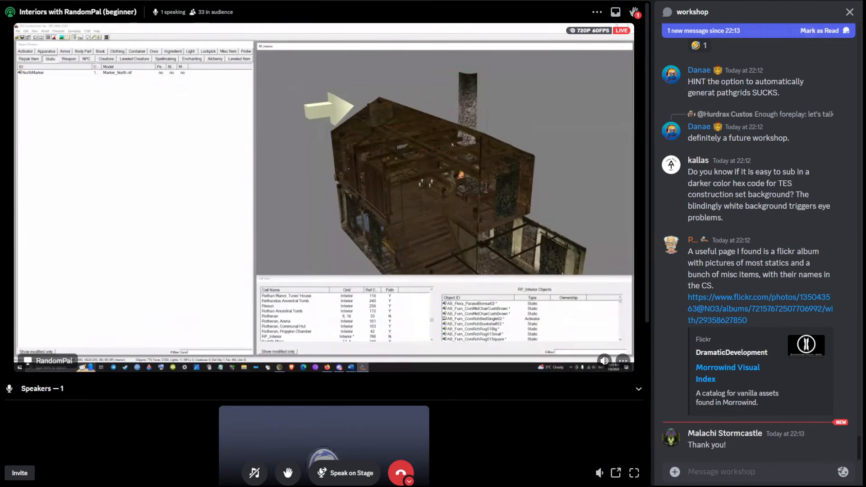
{"action": "right_click", "coordinate": [728, 193]}
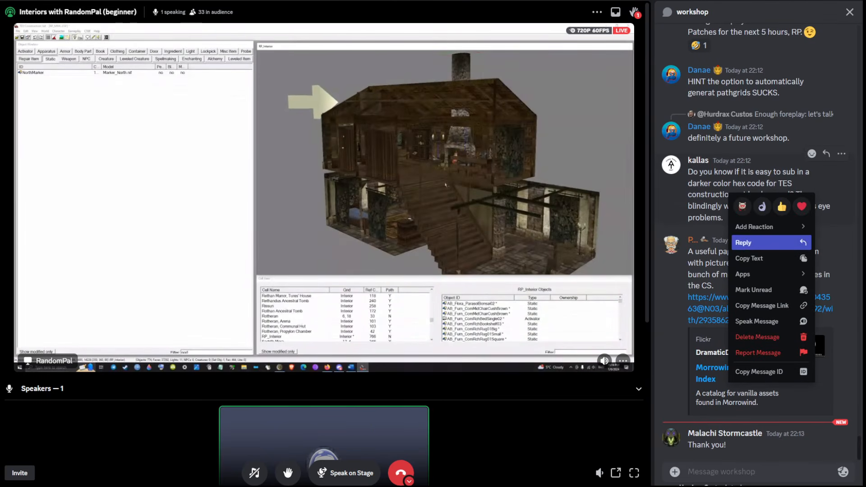
{"action": "left_click", "coordinate": [766, 243]}
{"action": "type", "text": "there was a mod but it's obsolete and not supported anymore, unsure it works with CSSE even. https://www.nexusmods.com/morrowind/mods/50311"}
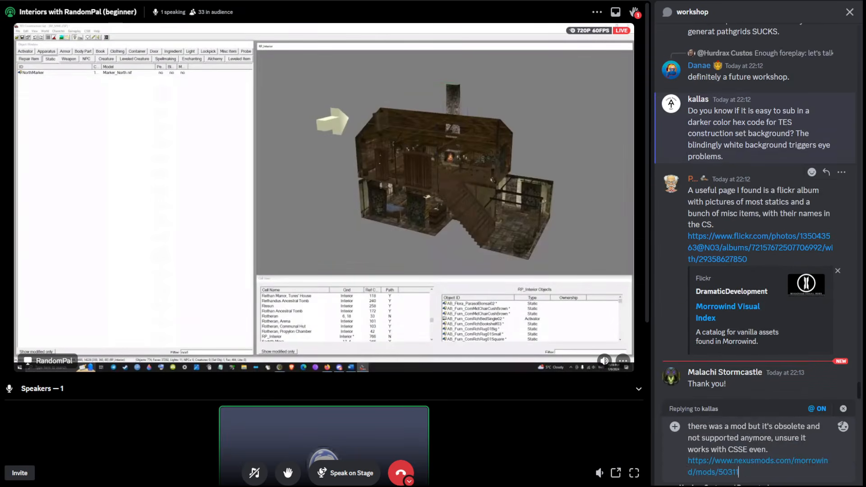
{"action": "key", "text": "Return"}
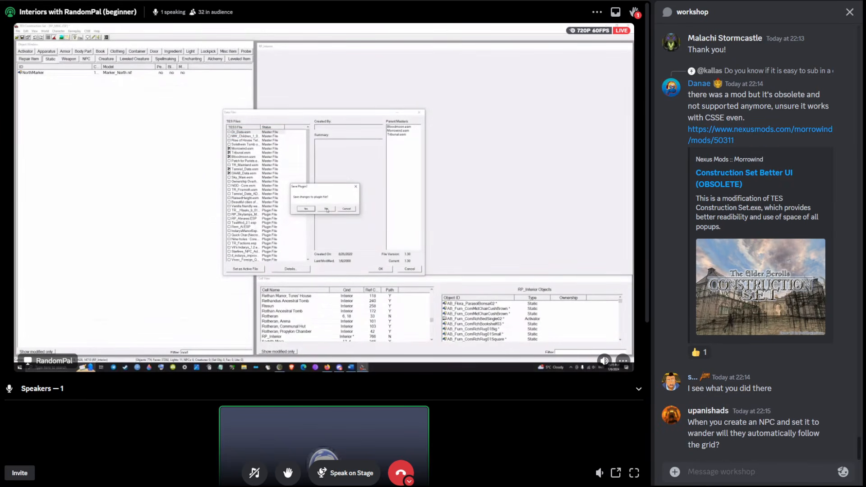
- Reply "yes" to the question about wandering NPCs following the grid, followed by the message "If you give then distance > 0"
{"action": "right_click", "coordinate": [701, 426]}
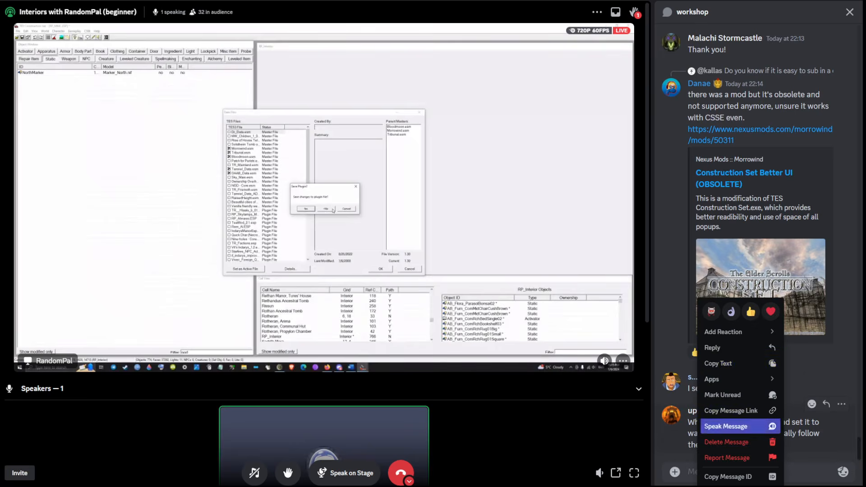
{"action": "left_click", "coordinate": [717, 348]}
{"action": "type", "text": "yes"}
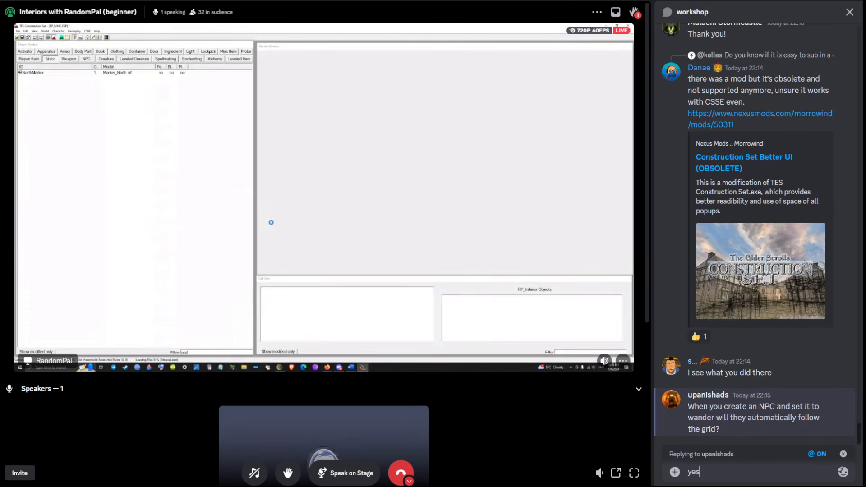
{"action": "key", "text": "Return"}
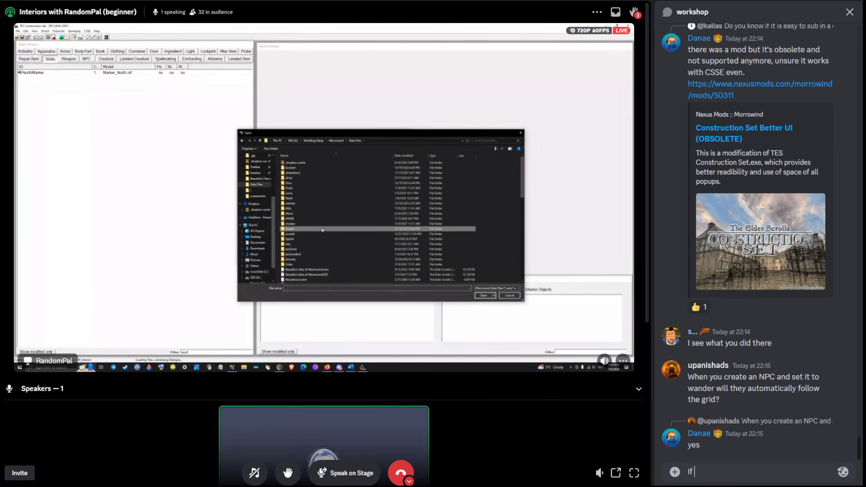
{"action": "type", "text": "if you"}
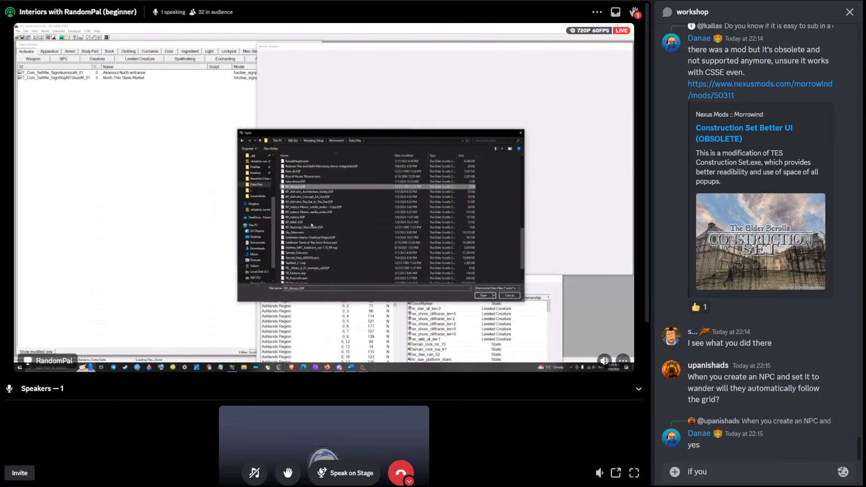
{"action": "type", "text": " giv"}
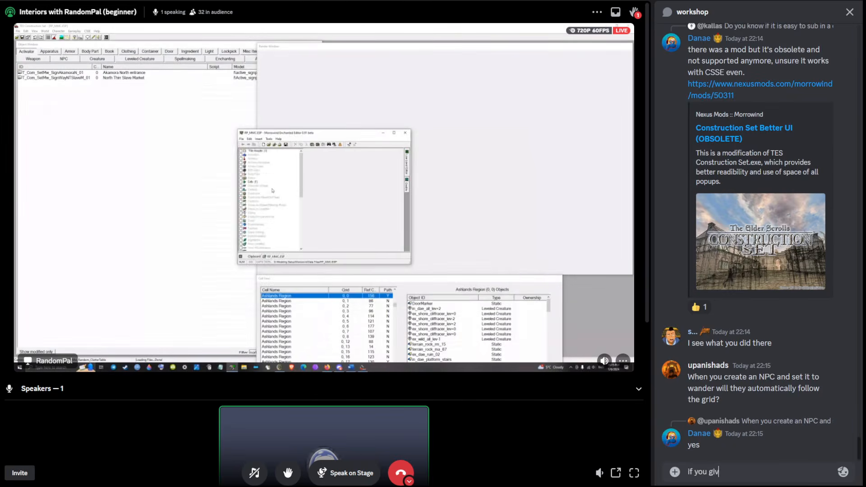
{"action": "type", "text": "e then distanc"}
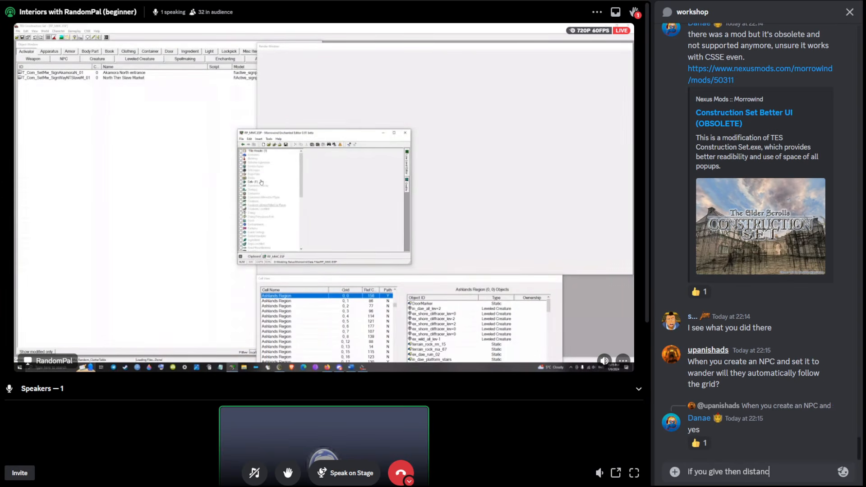
{"action": "type", "text": "e > 0"}
{"action": "key", "text": "Return"}
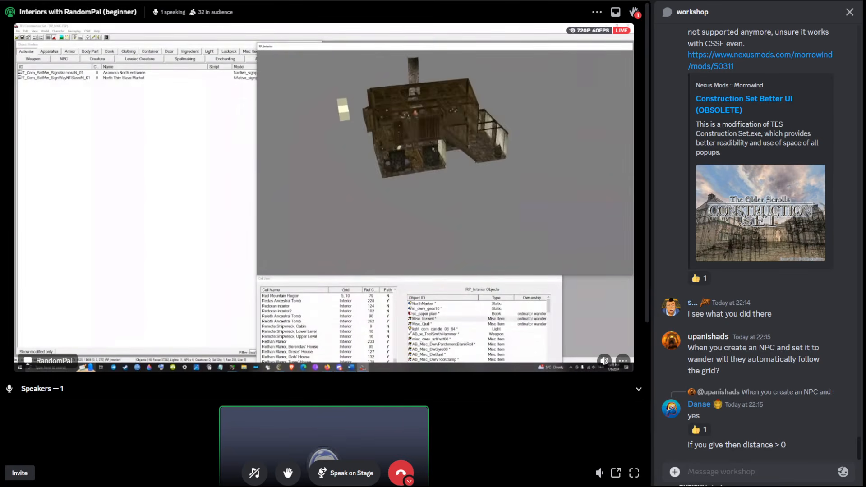
- Find the Elder Scrolls NG "Clap" emoji and send it in the workshop chat
{"action": "left_click", "coordinate": [674, 472]}
{"action": "key", "text": "Escape"}
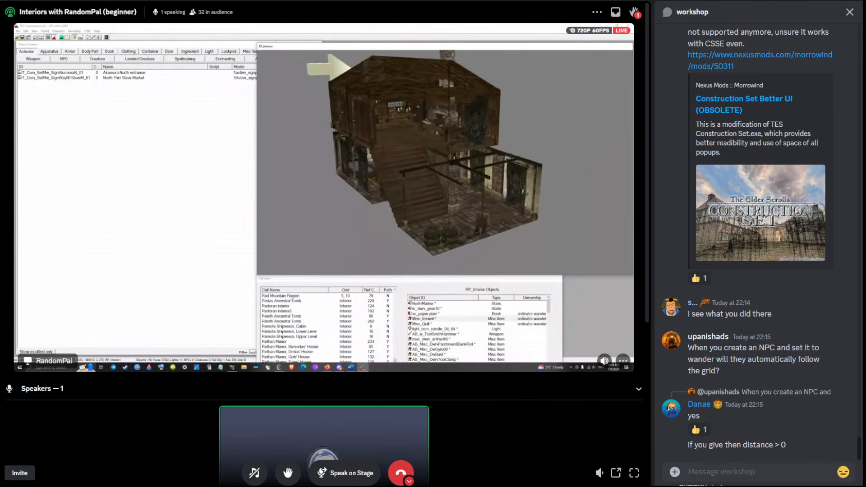
{"action": "left_click", "coordinate": [842, 471]}
{"action": "type", "text": "c"}
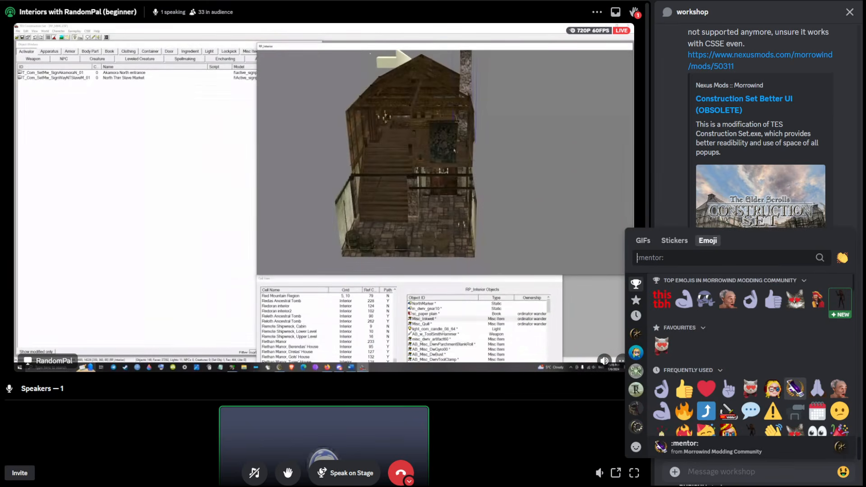
{"action": "type", "text": "lap"}
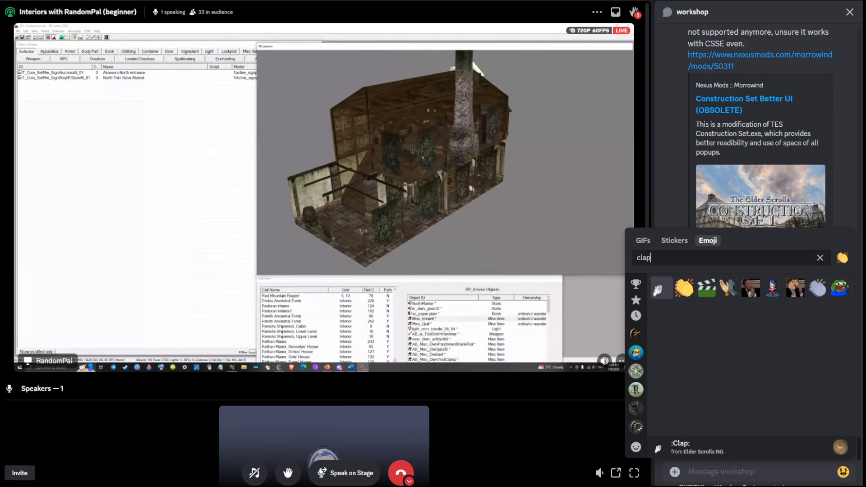
{"action": "key", "text": "Return"}
{"action": "key", "text": "Return"}
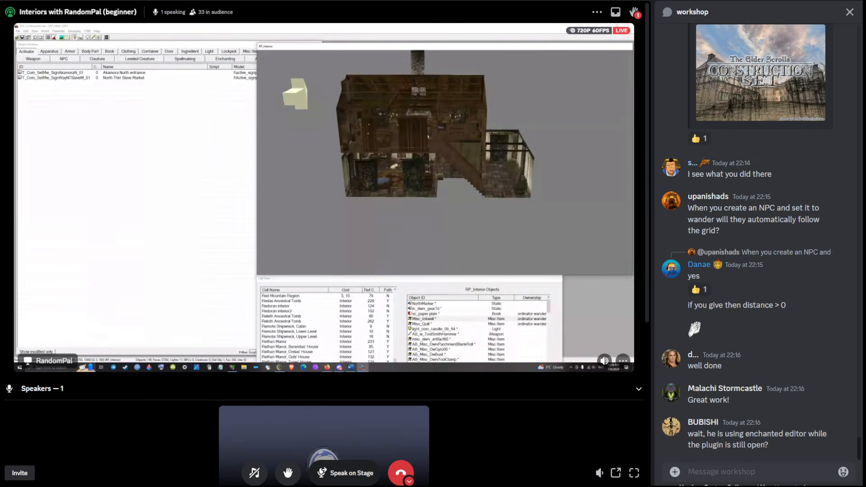
- Join the stage as a speaker and unmute the microphone
{"action": "left_click", "coordinate": [351, 473]}
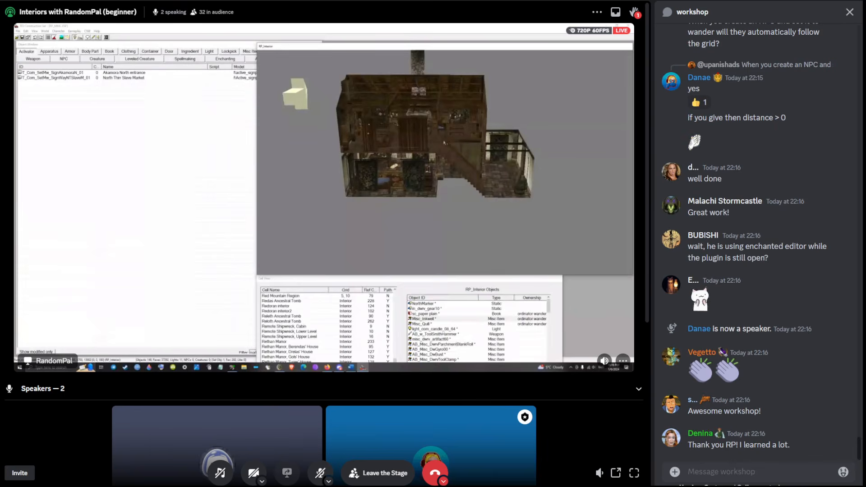
{"action": "key", "text": "ctrl+shift+m"}
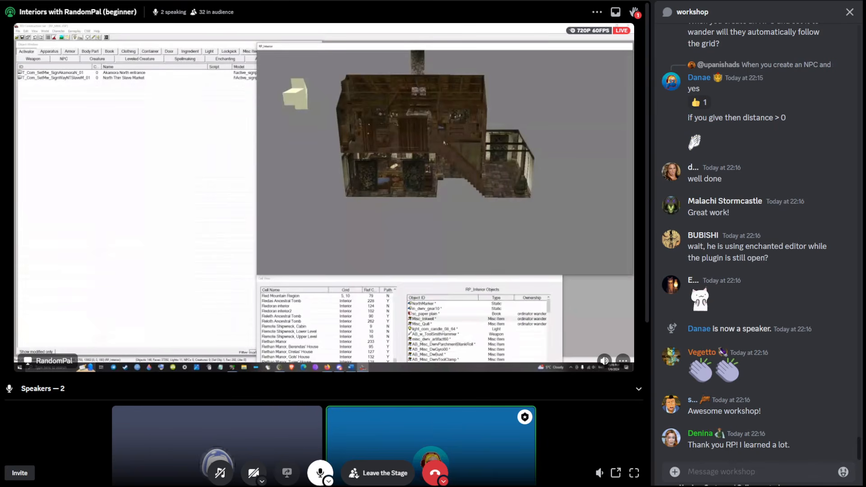